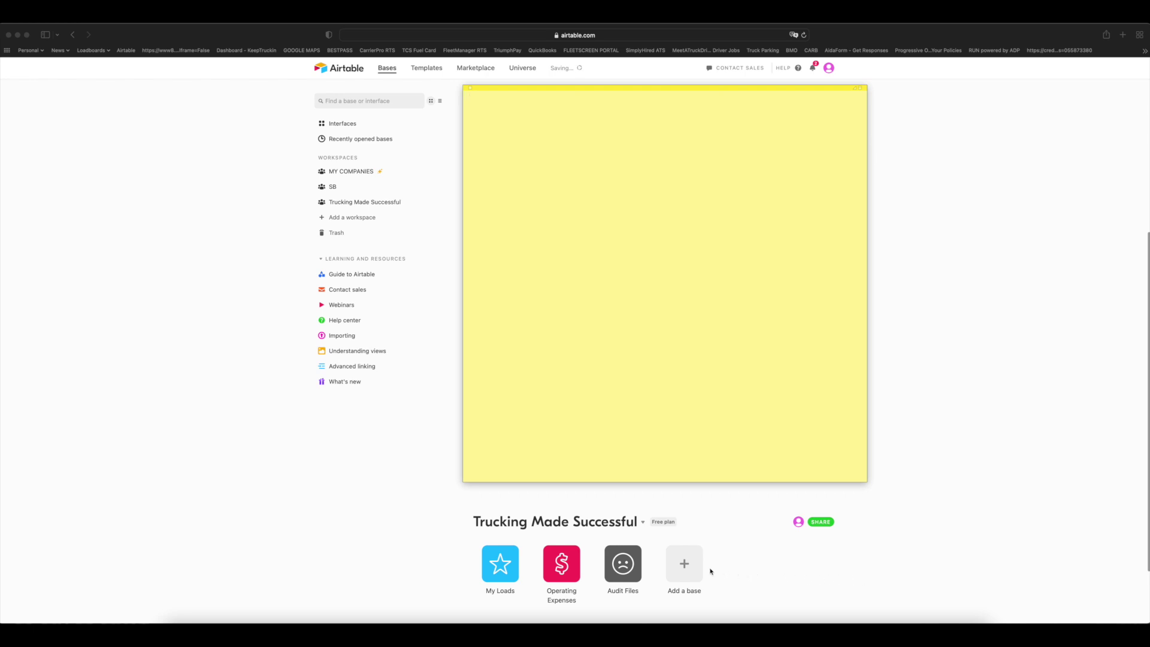
Create a base named Cost Per Mile Calculator in the Trucking Made Successful workspace, with a green colour and the calculator icon
{"action": "left_click", "coordinate": [687, 570]}
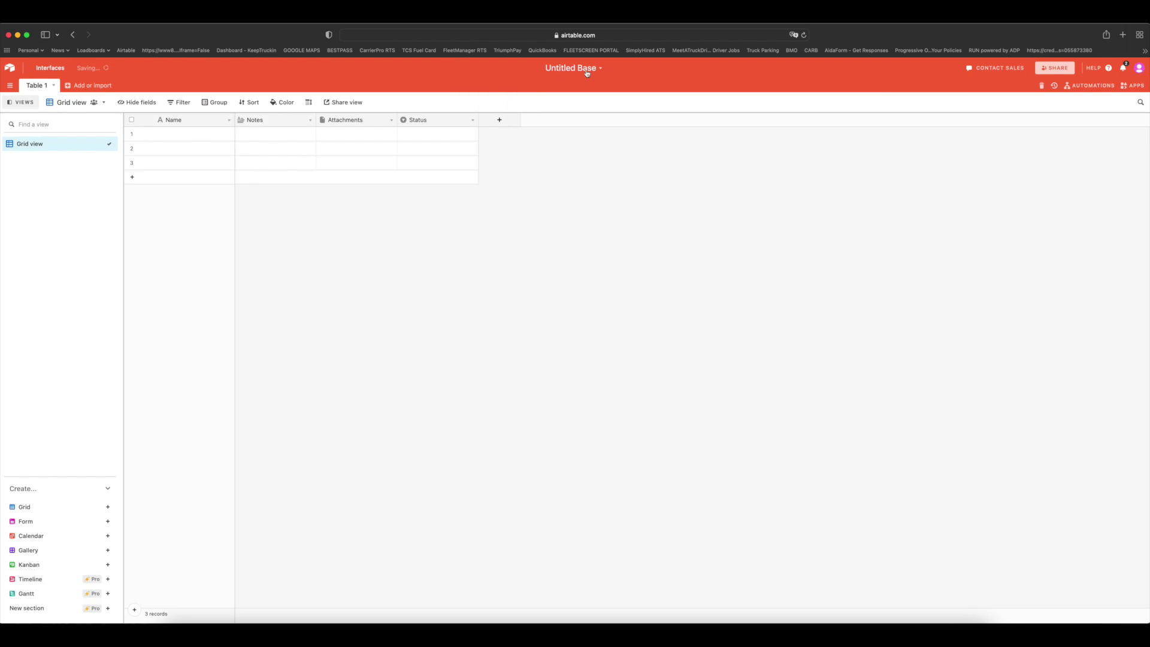
{"action": "left_click", "coordinate": [587, 73]}
{"action": "type", "text": "Cost Pe"}
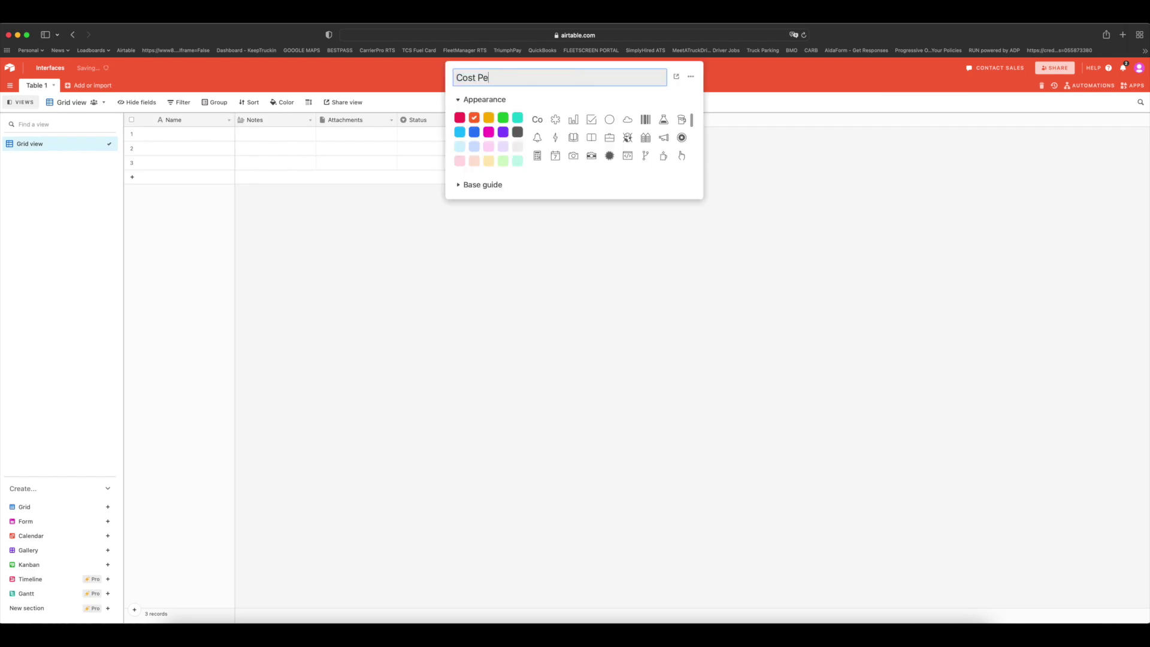
{"action": "type", "text": "r Mile Calculator"}
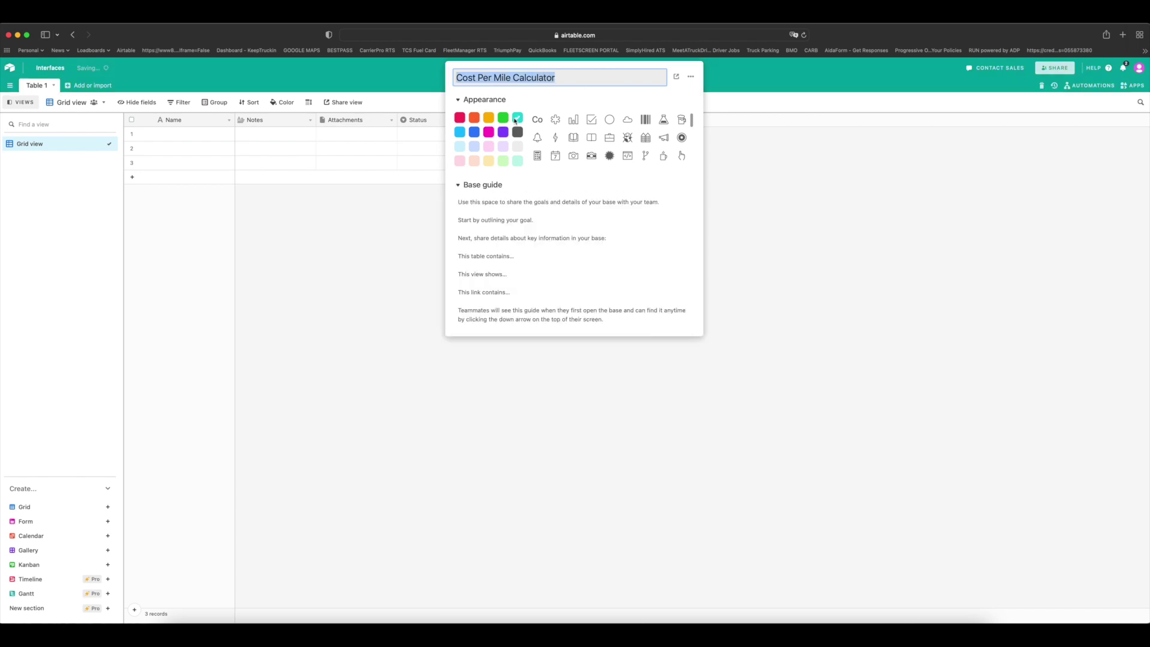
{"action": "left_click", "coordinate": [503, 118]}
{"action": "left_click", "coordinate": [537, 156]}
{"action": "left_click", "coordinate": [816, 230]}
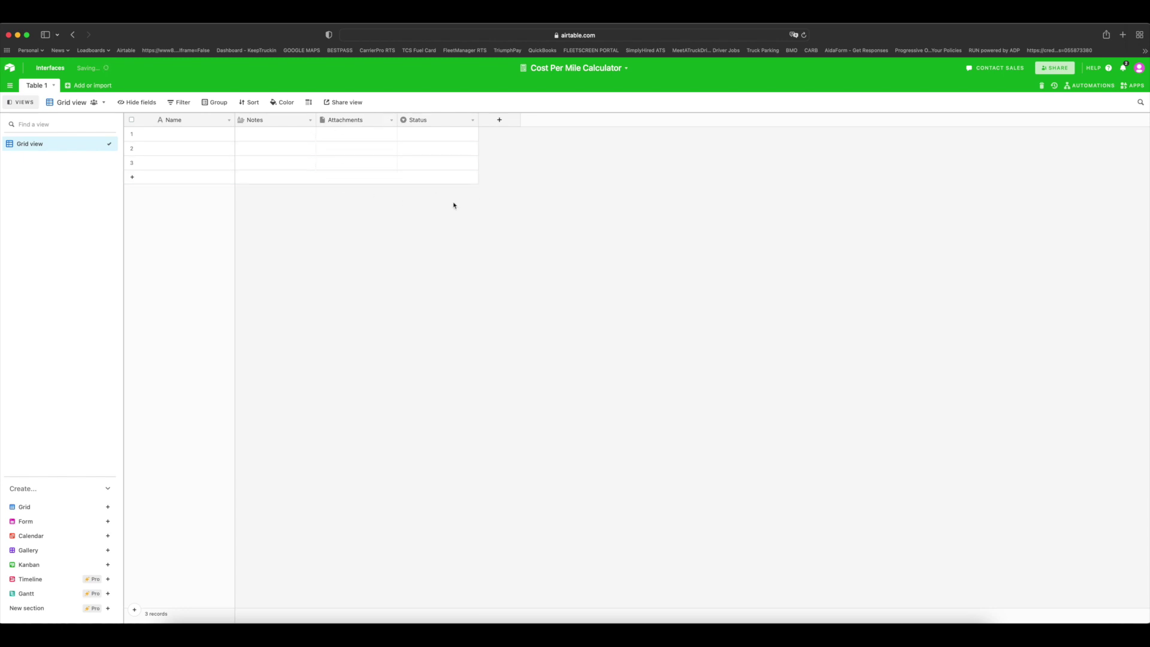
Return to the bases overview and open the Operating Expenses base in the Trucking Made Successful workspace
{"action": "left_click", "coordinate": [12, 73]}
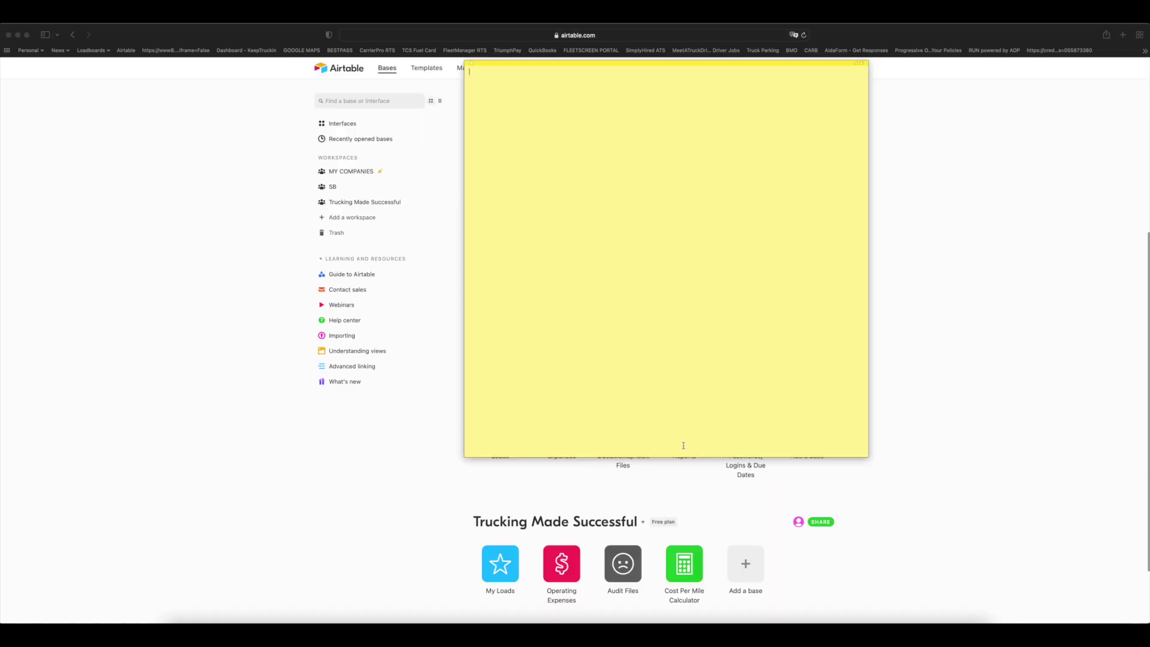
{"action": "left_click", "coordinate": [450, 530]}
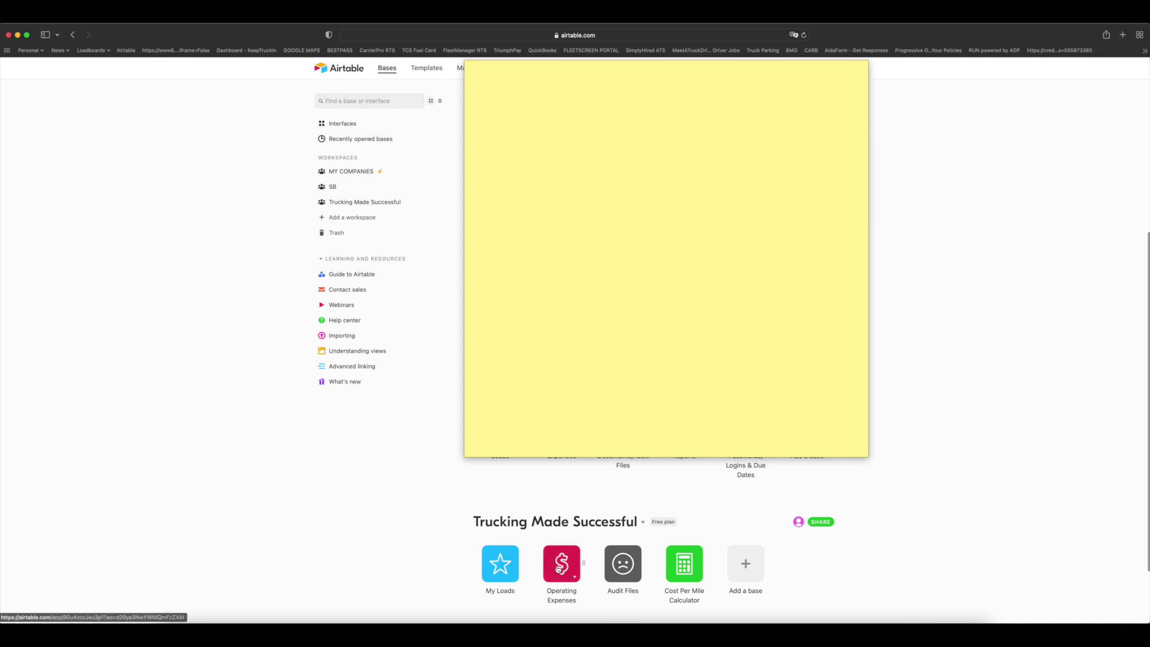
{"action": "left_click", "coordinate": [560, 566]}
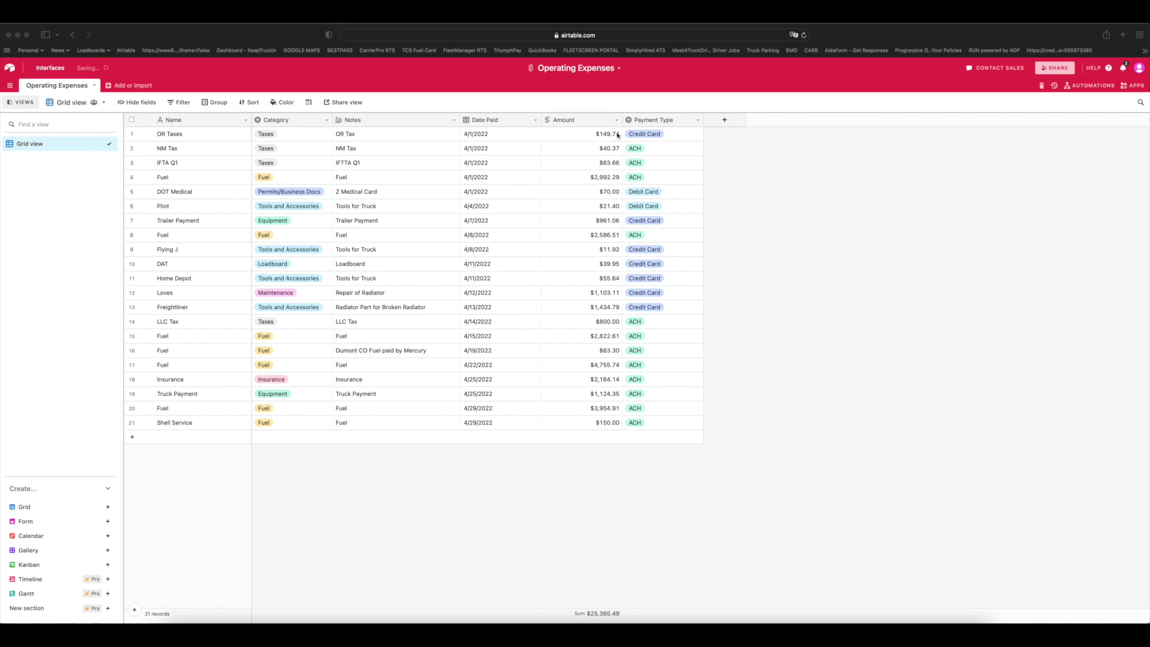
Add a single select field named Type of Expense with the options Fixed Expense and Variable Expense
{"action": "left_click", "coordinate": [723, 123]}
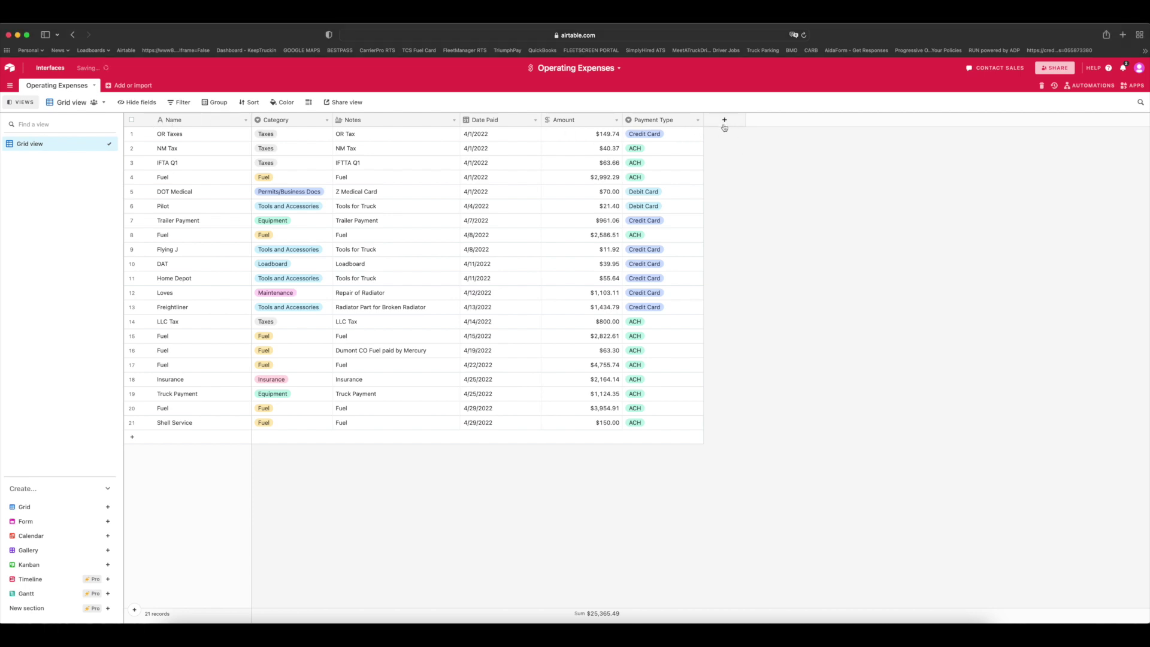
{"action": "left_click", "coordinate": [723, 123]}
{"action": "type", "text": "Type o"}
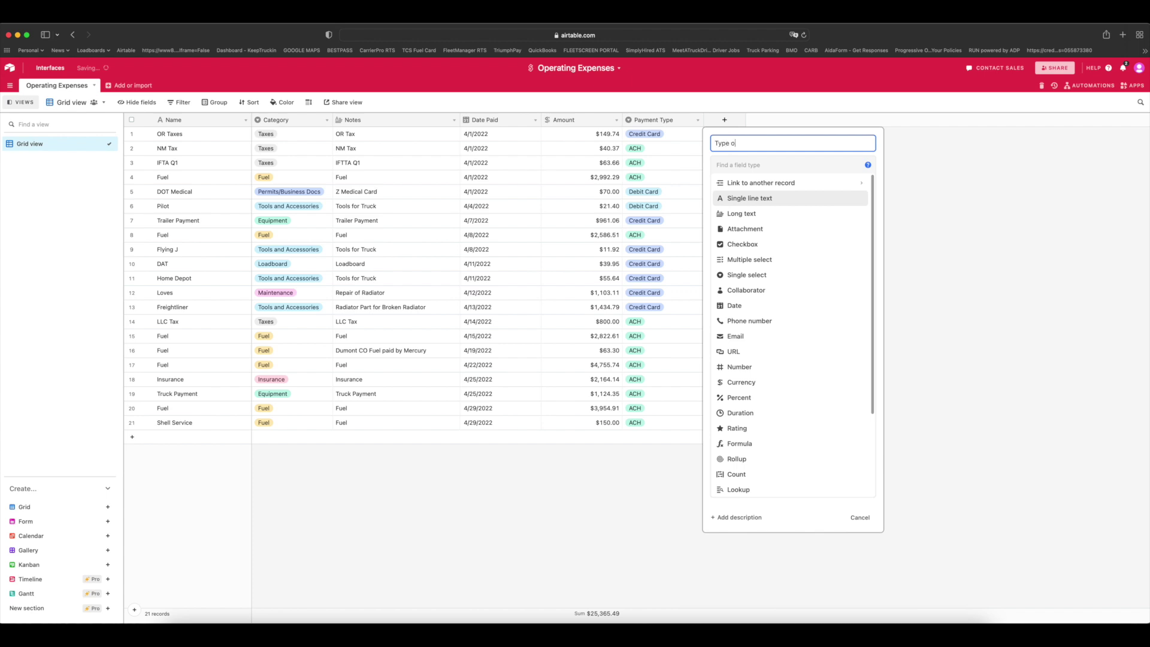
{"action": "type", "text": "f Expense"}
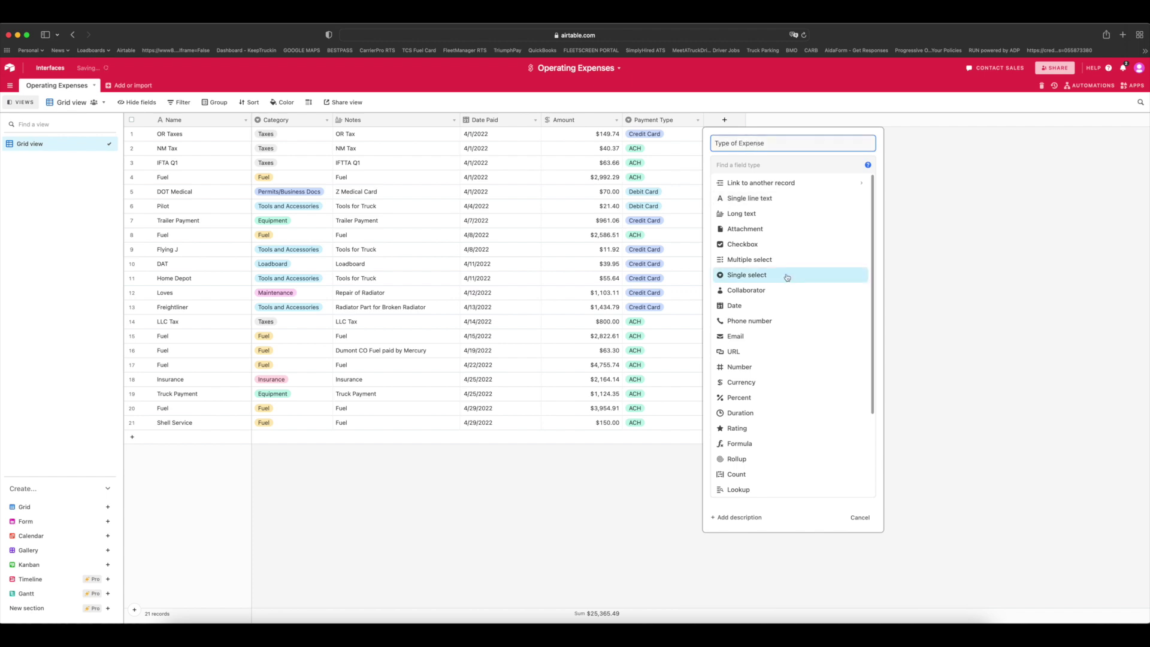
{"action": "left_click", "coordinate": [782, 275]}
{"action": "left_click", "coordinate": [746, 238]}
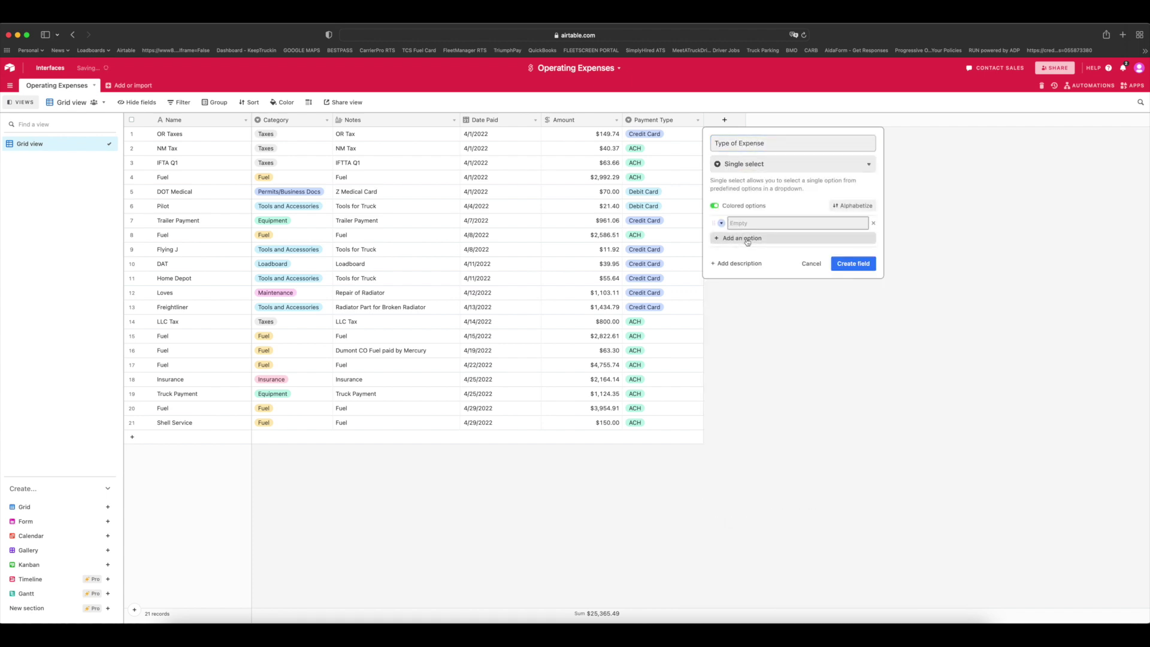
{"action": "type", "text": "Fixed Expense"}
{"action": "key", "text": "Return"}
{"action": "type", "text": "Variab"}
{"action": "left_click", "coordinate": [853, 277]}
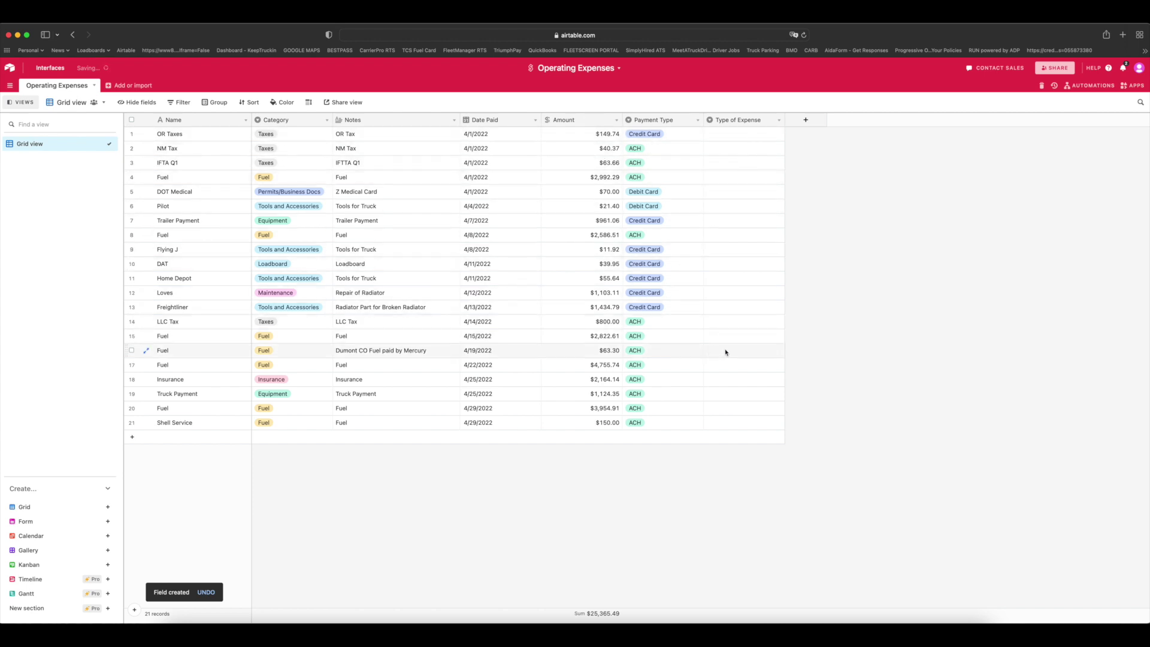
Fill in Type of Expense down the records, using Variable Expense for the first six and Fixed Expense for Trailer Payment
{"action": "left_click", "coordinate": [745, 133]}
{"action": "type", "text": "Variable Expense Variable Expense Variable Expense Variable Expense Variable Expense Variable Expense Fixed Expense Variable Expense Variable Expense Fixed Expense Variable Expense Variable Expense Variable Expense Variable Expense Variable Expense Variable Expense Variable Expense Fixed Expense Fixed Expense Variable Expense Variable Expense"}
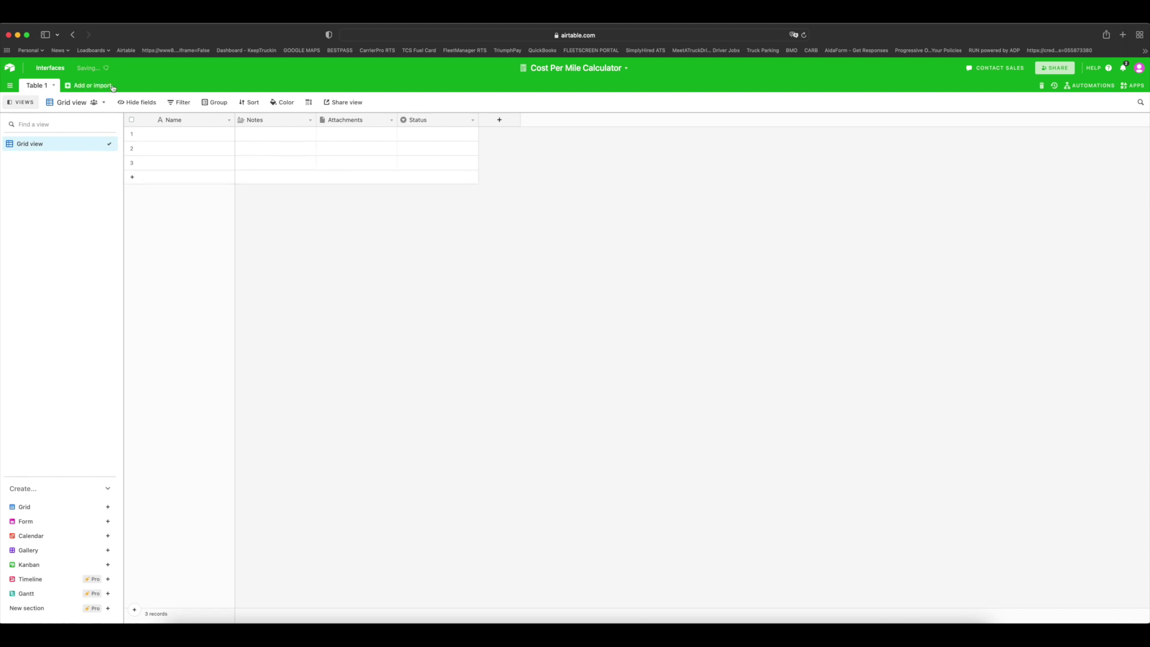
In the Cost Per Mile Calculator base, set up a synced table from the My Loads base, Loads table, Grid view
{"action": "left_click", "coordinate": [82, 88]}
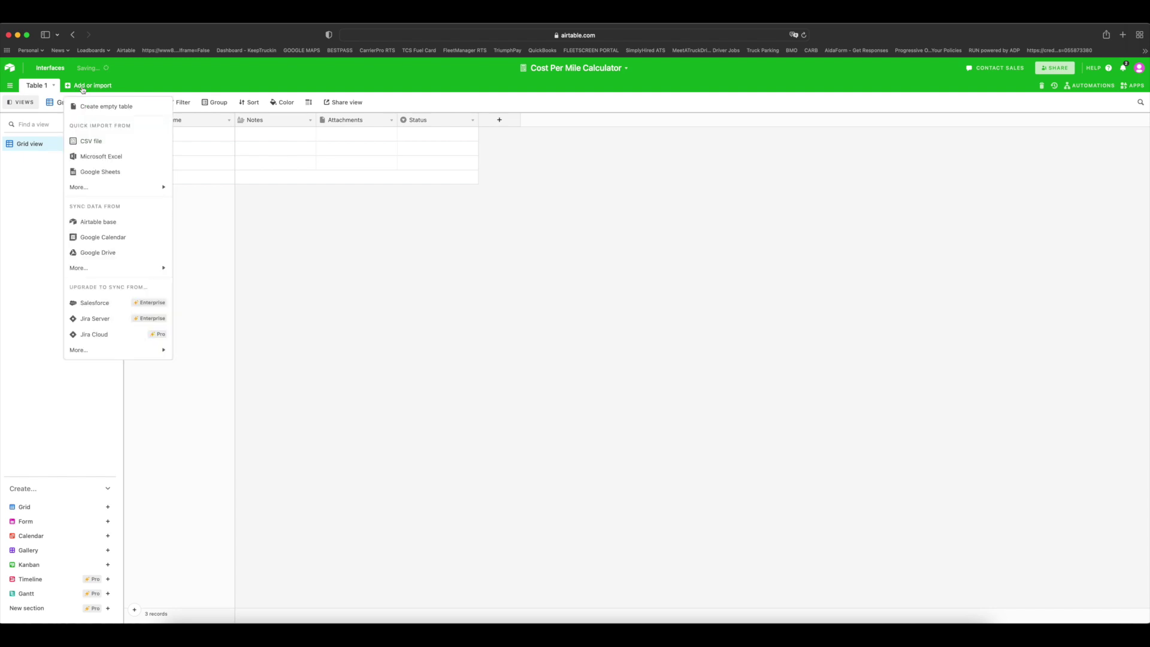
{"action": "left_click", "coordinate": [119, 224]}
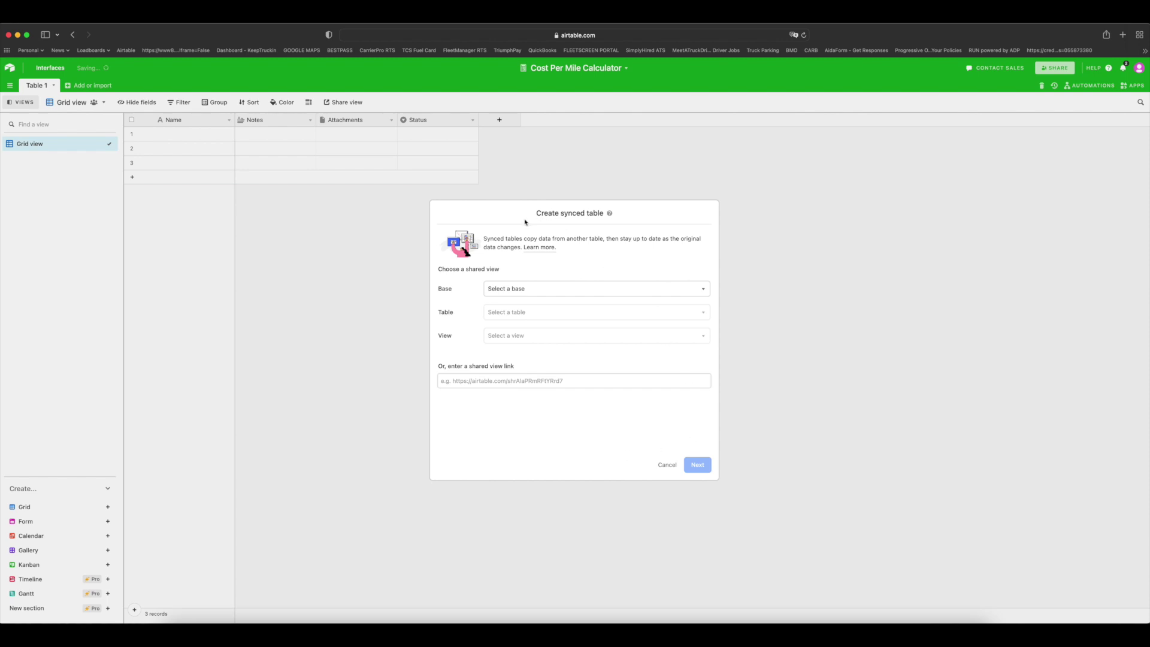
{"action": "left_click", "coordinate": [525, 291]}
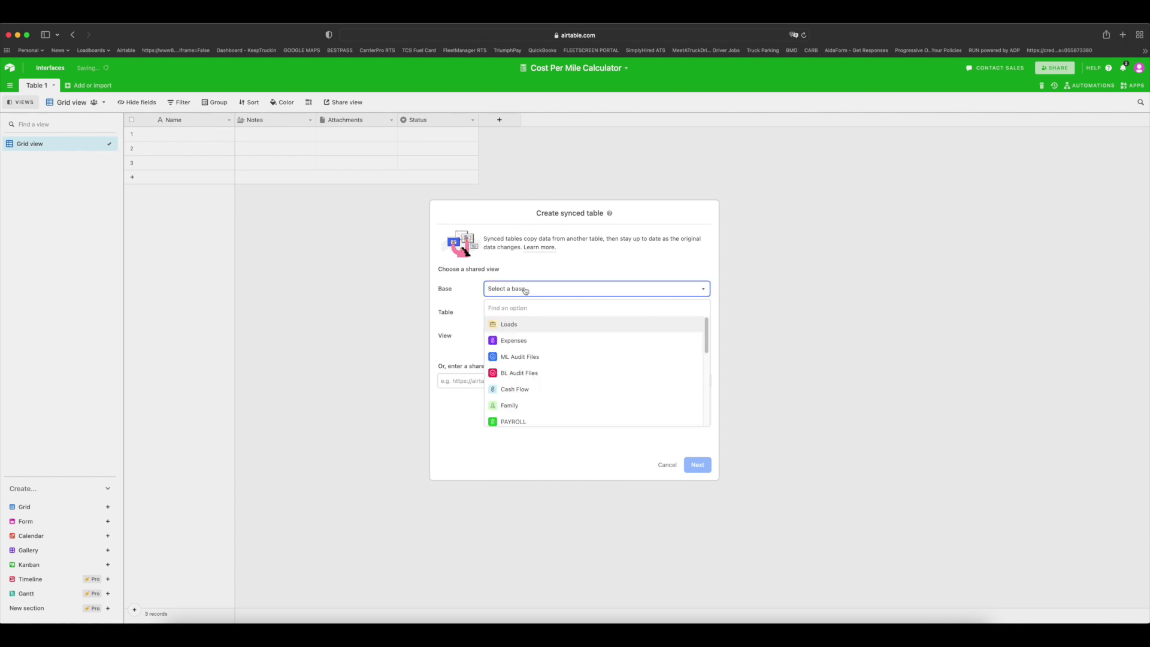
{"action": "scroll", "coordinate": [552, 342], "scroll_direction": "down", "scroll_amount": 10}
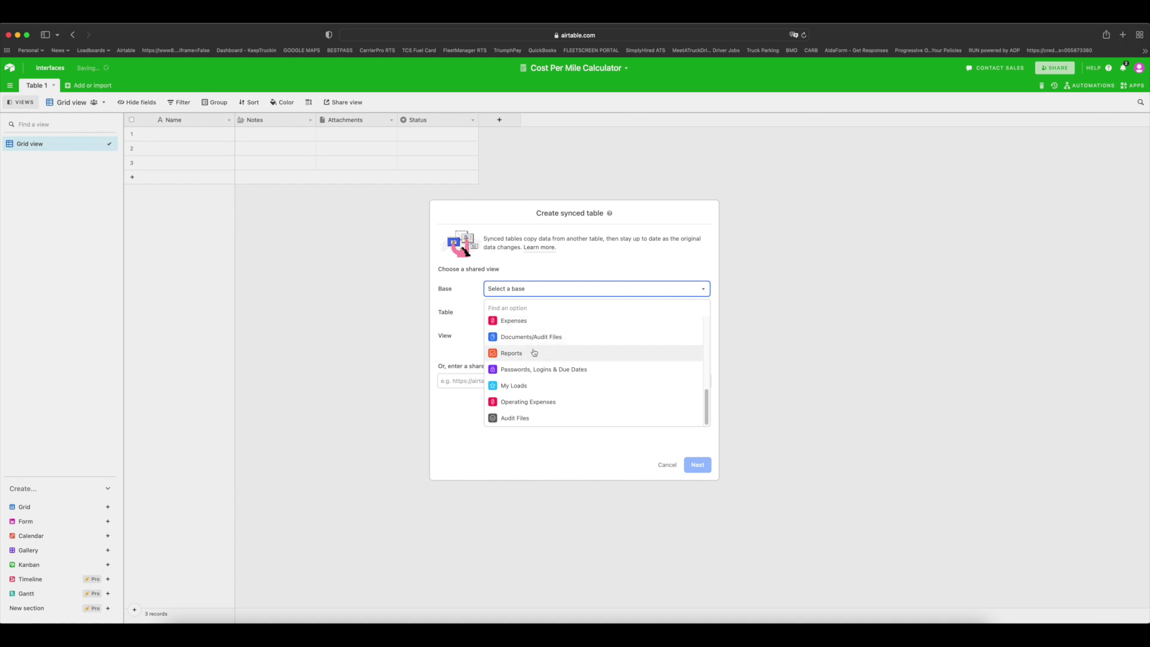
{"action": "left_click", "coordinate": [516, 386]}
{"action": "left_click", "coordinate": [514, 312]}
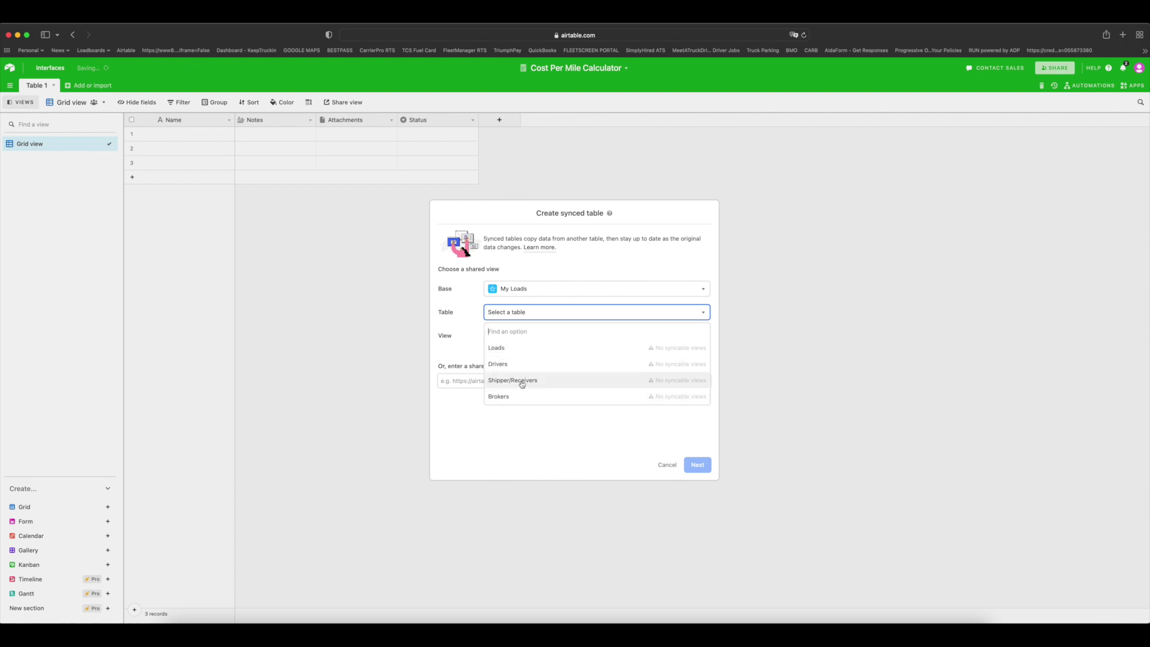
{"action": "left_click", "coordinate": [502, 350]}
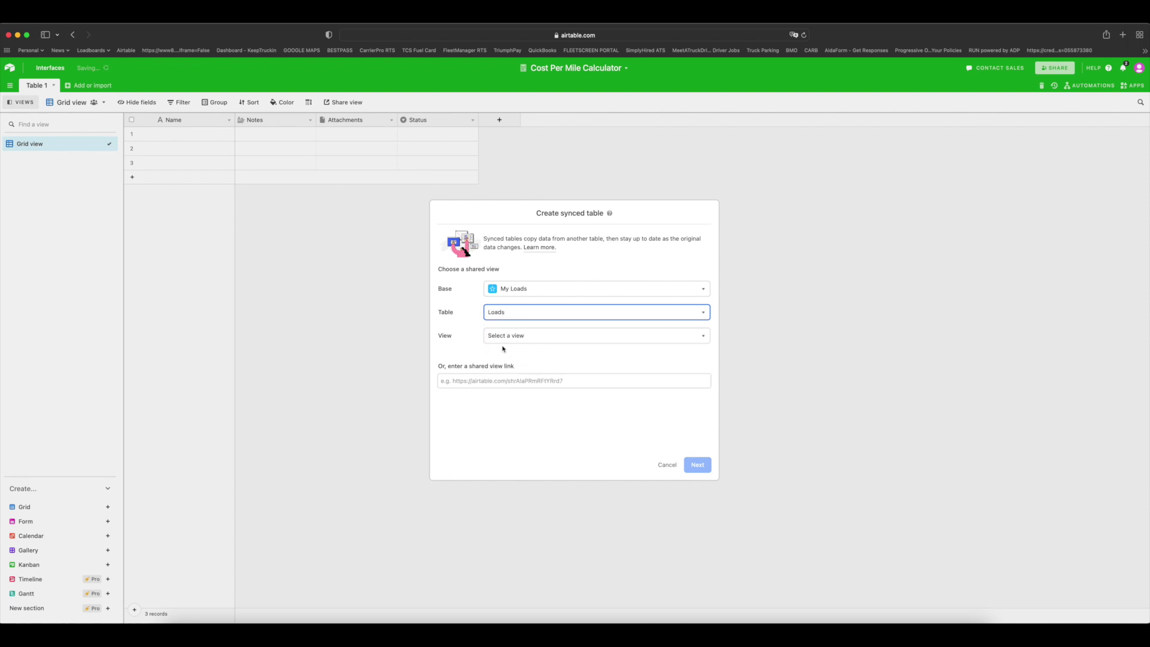
{"action": "left_click", "coordinate": [507, 337]}
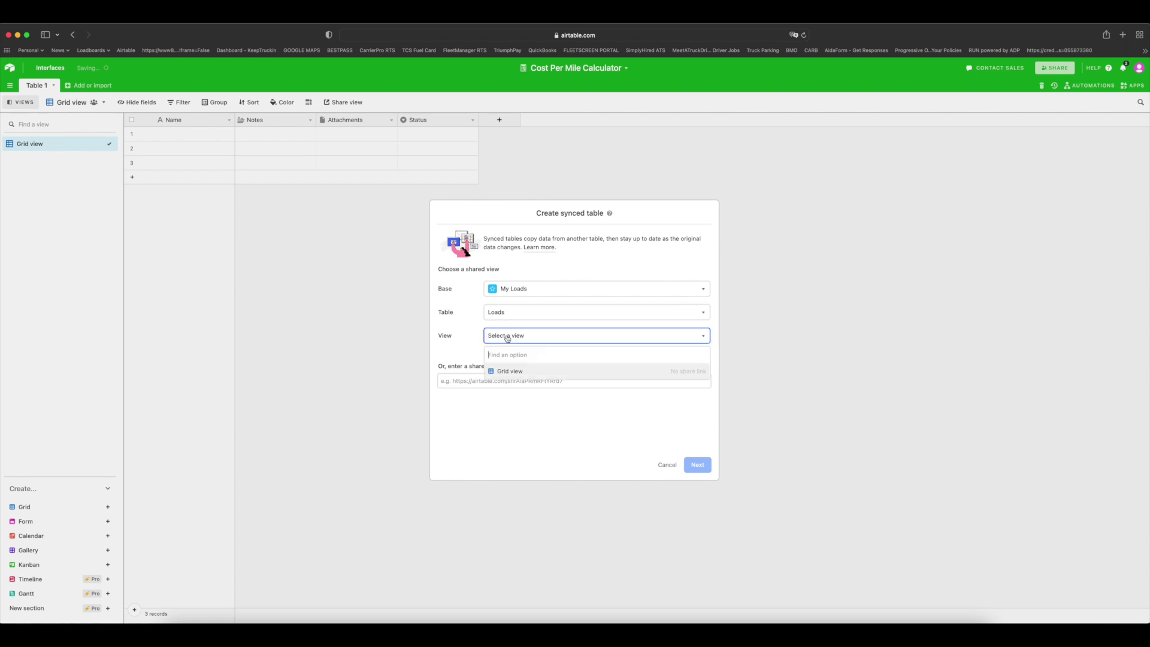
{"action": "left_click", "coordinate": [520, 373]}
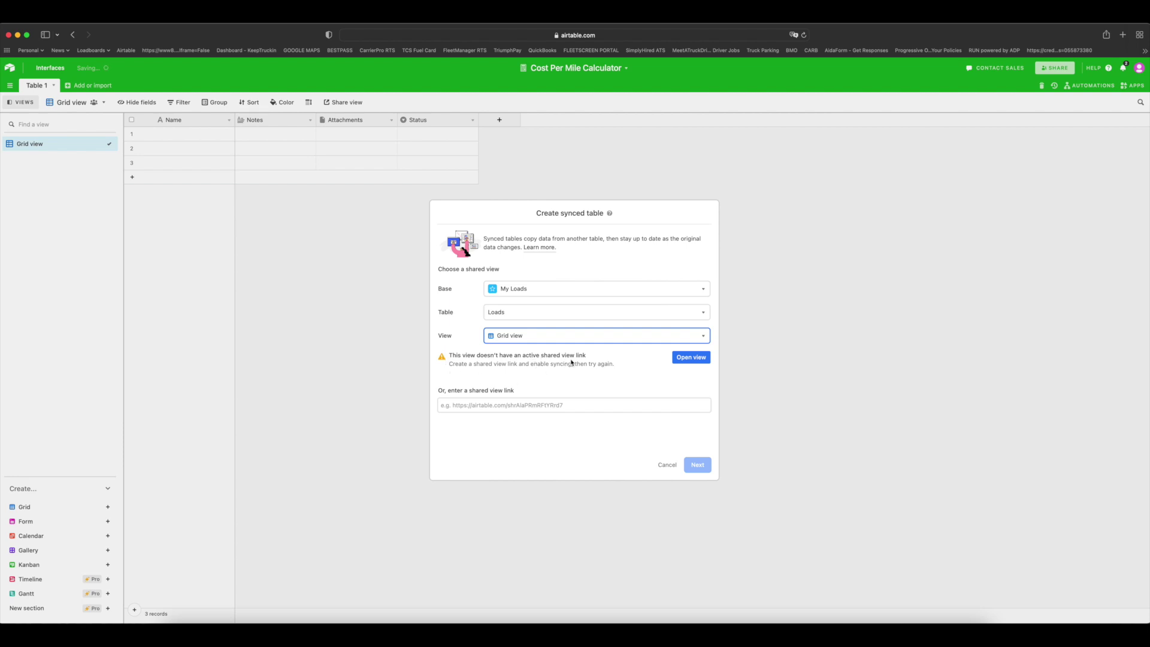
Open the source Loads grid view, create a shareable link for it and allow its data to sync to other bases
{"action": "left_click", "coordinate": [692, 357]}
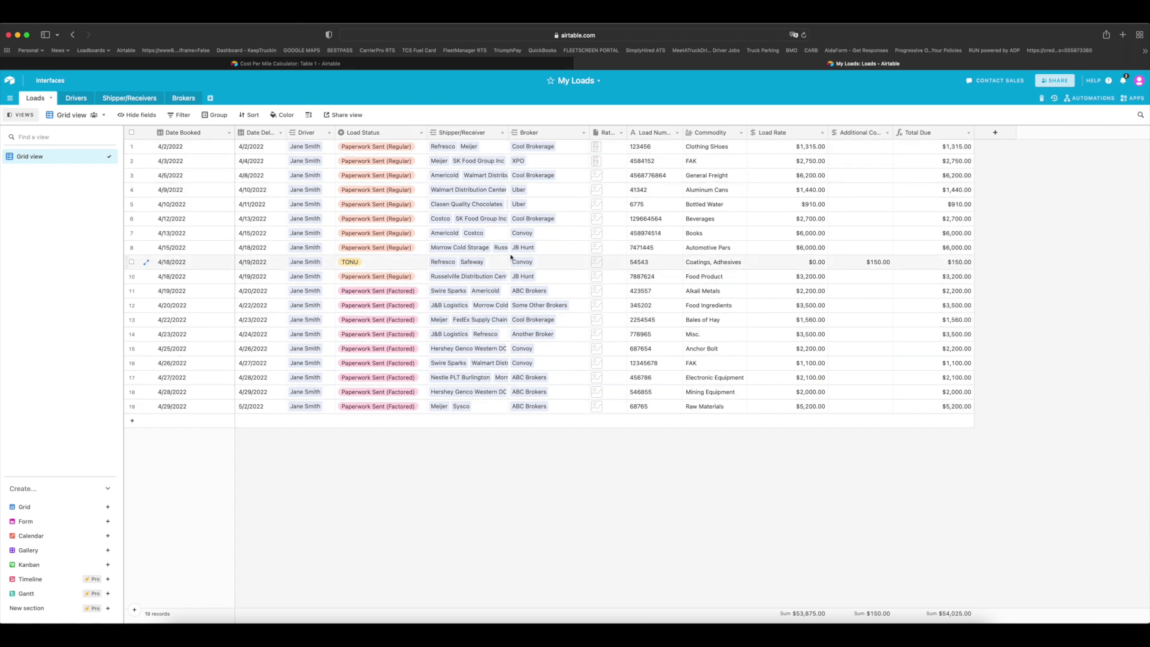
{"action": "left_click", "coordinate": [346, 117]}
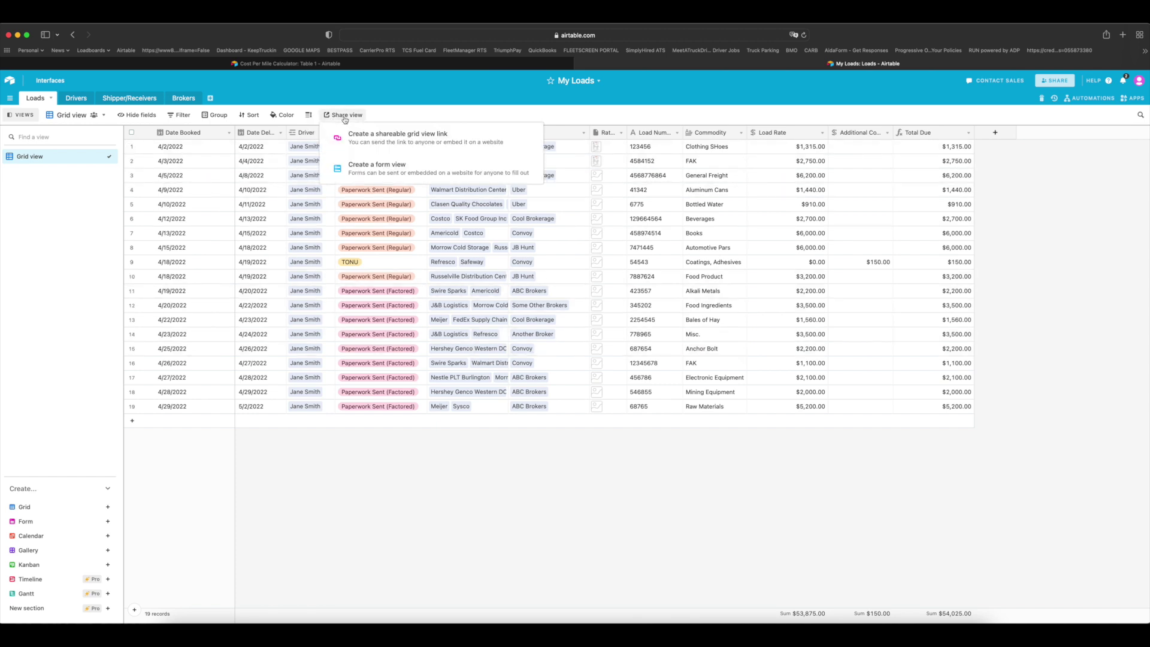
{"action": "left_click", "coordinate": [363, 142]}
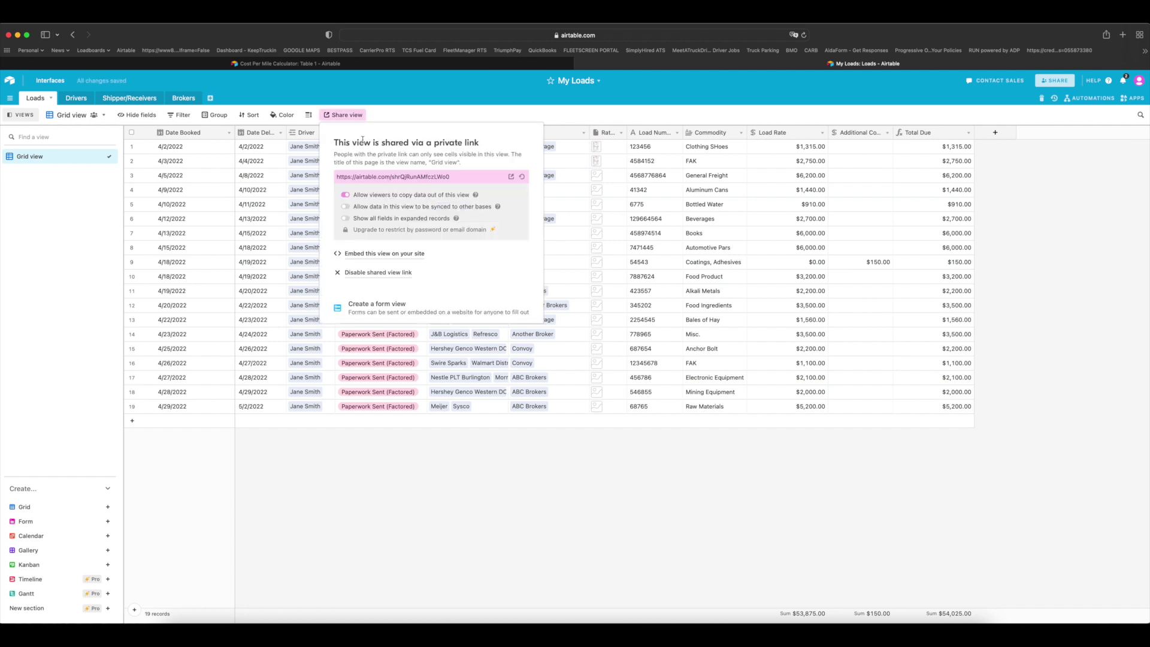
{"action": "left_click", "coordinate": [345, 207]}
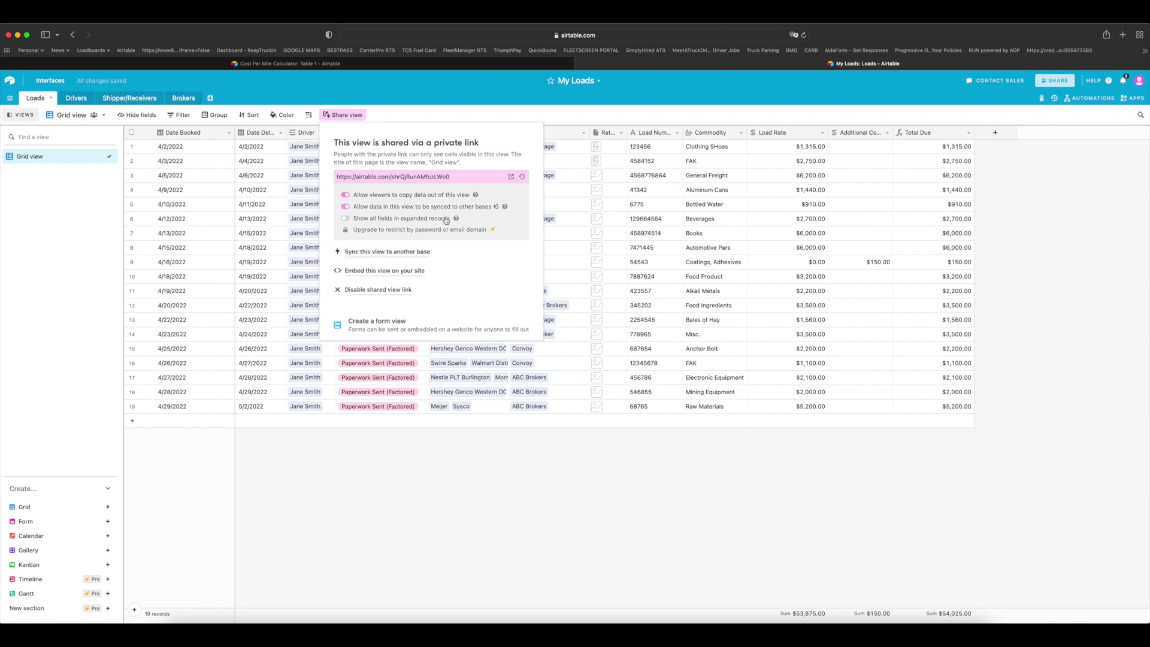
{"action": "left_click", "coordinate": [754, 477]}
Return to the synced table setup in Cost Per Mile Calculator and create the table with all source fields, including future ones
{"action": "left_click", "coordinate": [581, 64]}
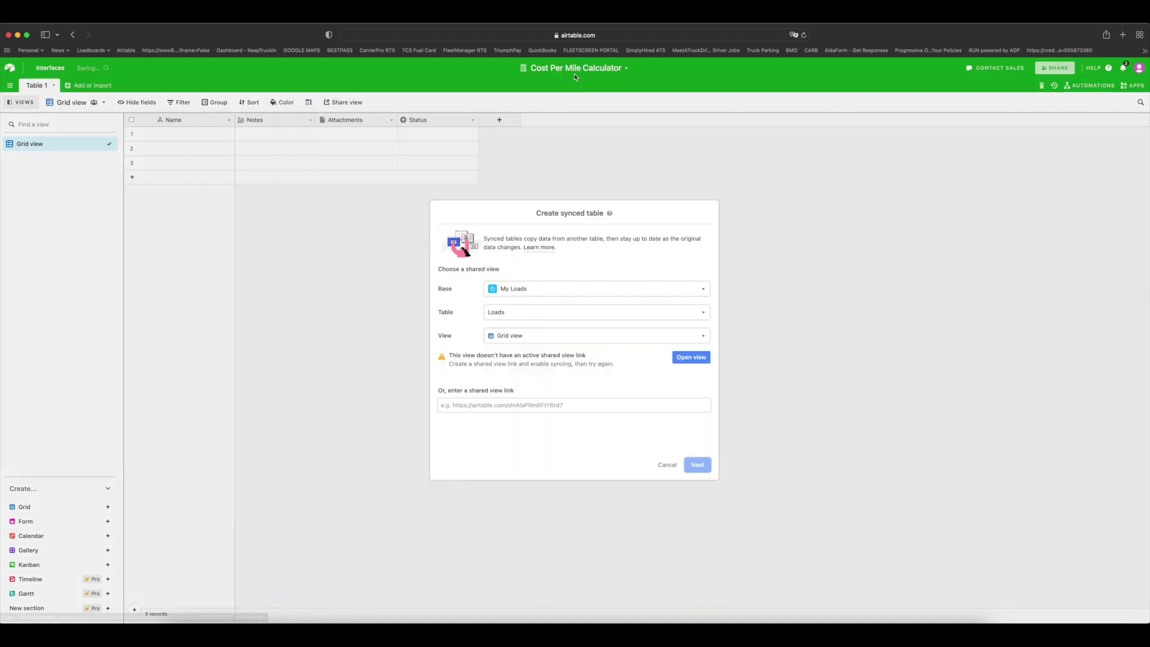
{"action": "left_click", "coordinate": [703, 469]}
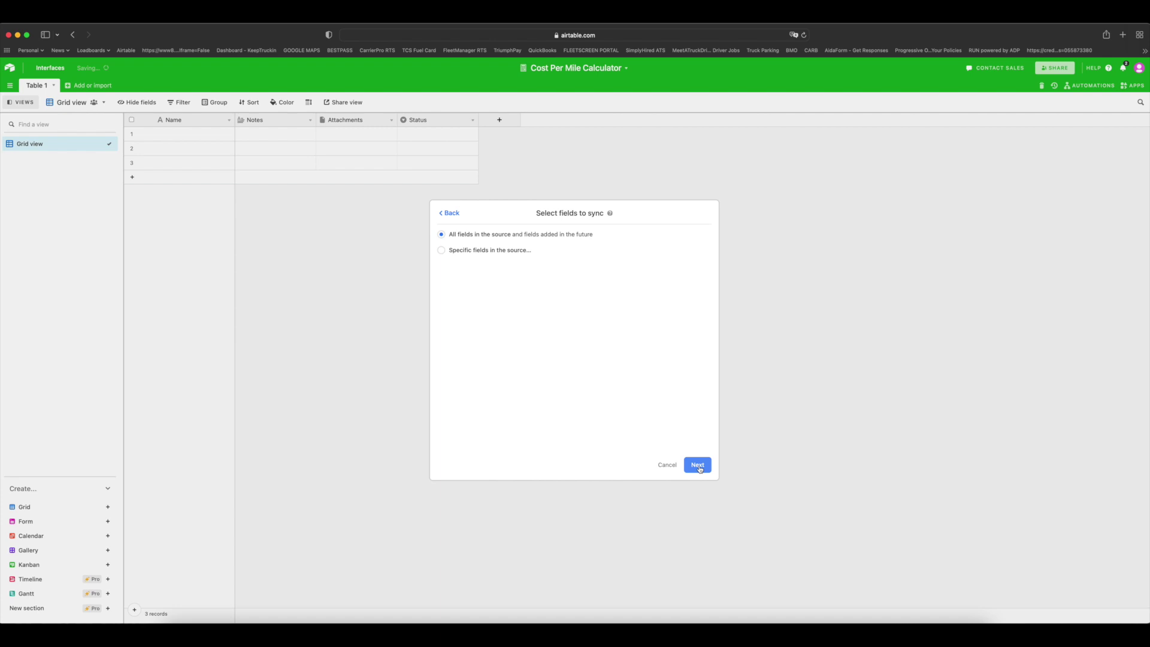
{"action": "left_click", "coordinate": [698, 467]}
{"action": "left_click", "coordinate": [695, 466]}
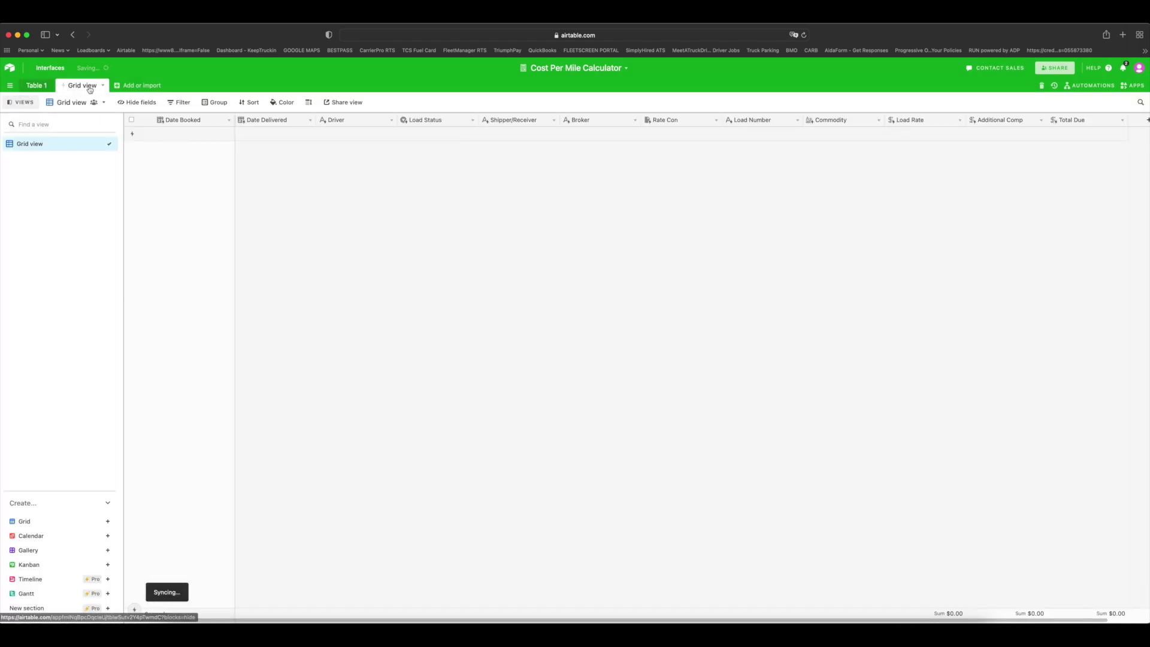
Rename the new synced table to Loads
{"action": "double_click", "coordinate": [90, 86]}
{"action": "type", "text": "Loads"}
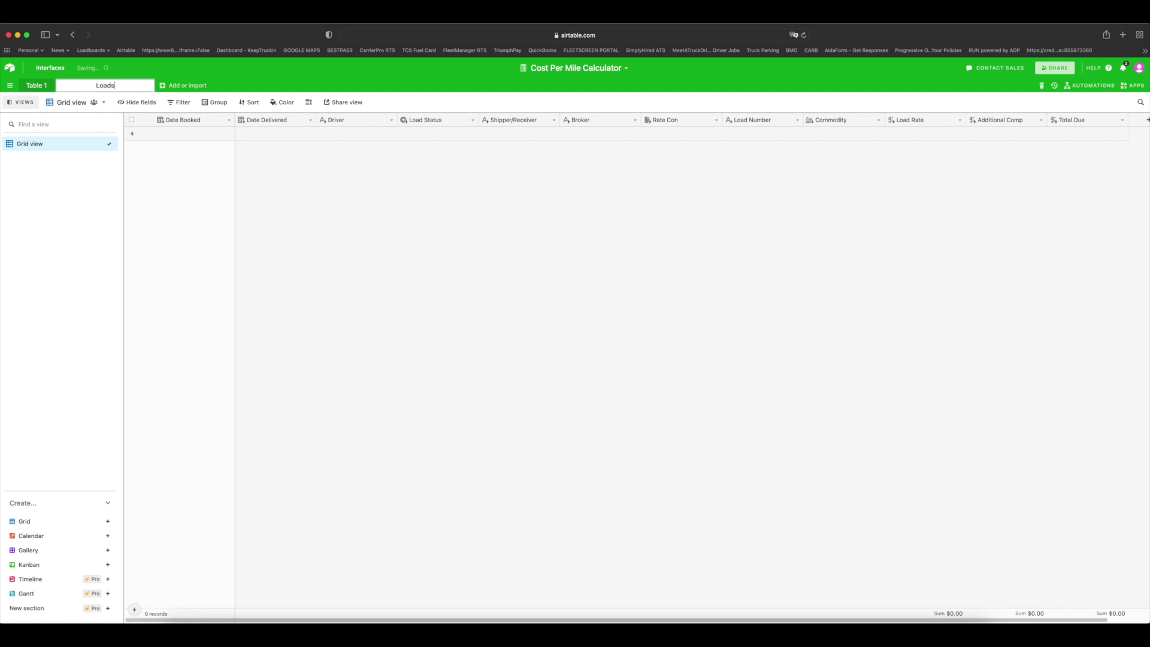
{"action": "key", "text": "Return"}
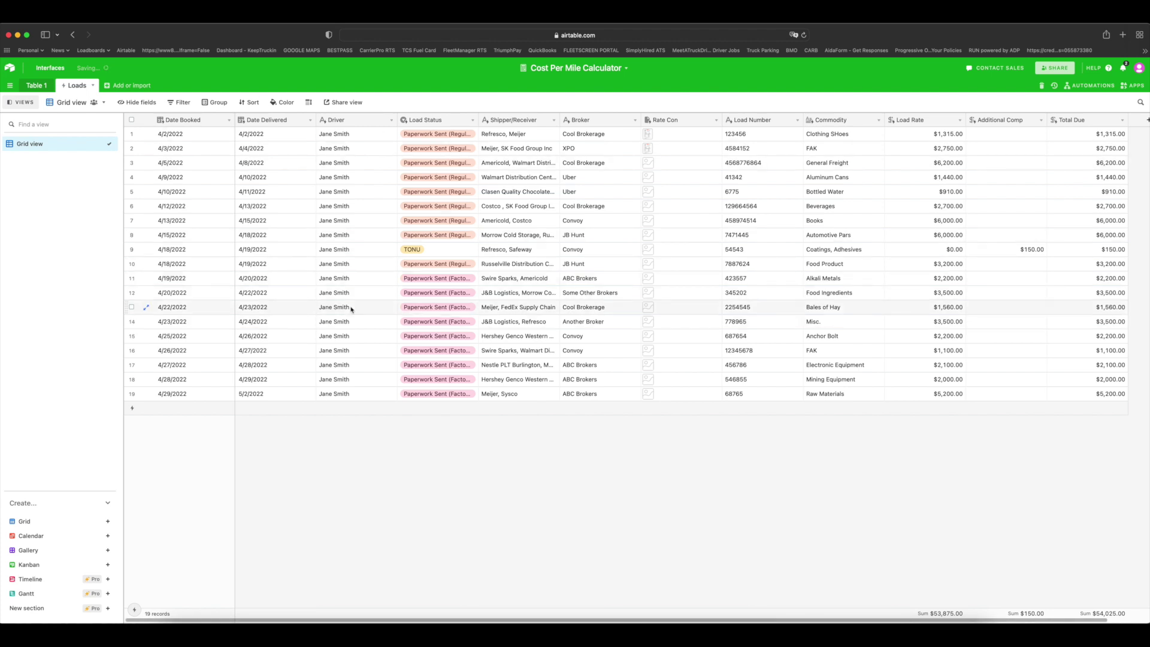
Set up another synced table from the Operating Expenses base, using its Operating Expenses table and Grid view
{"action": "left_click", "coordinate": [117, 87]}
{"action": "left_click", "coordinate": [139, 140]}
{"action": "left_click", "coordinate": [551, 293]}
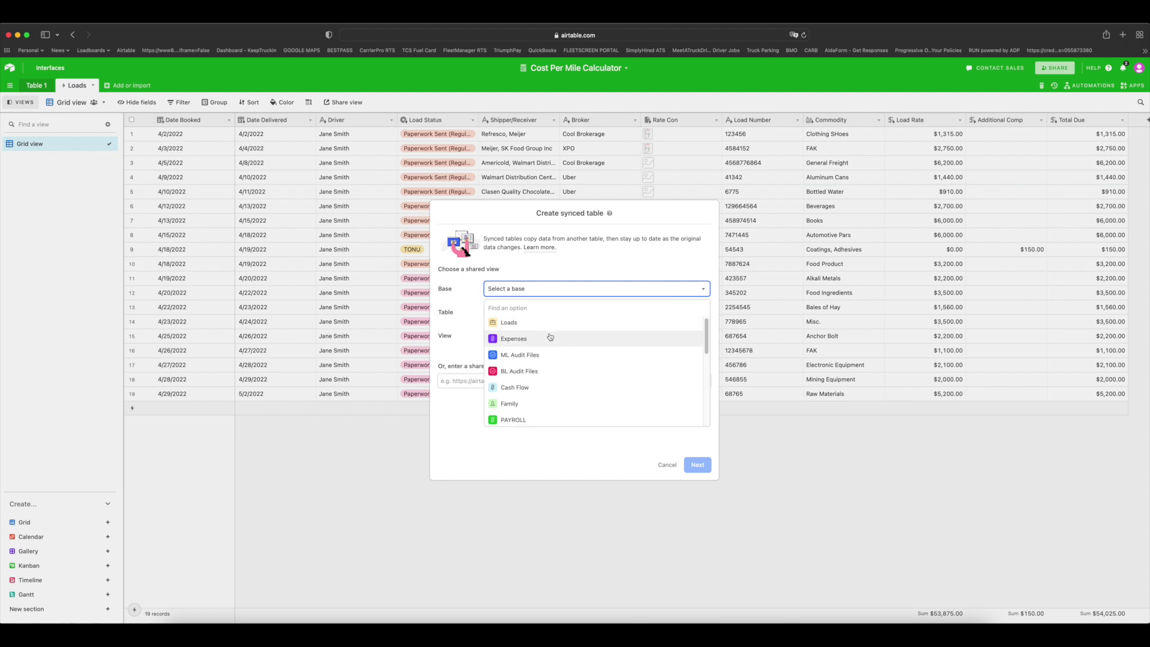
{"action": "scroll", "coordinate": [549, 342], "scroll_direction": "down", "scroll_amount": 1}
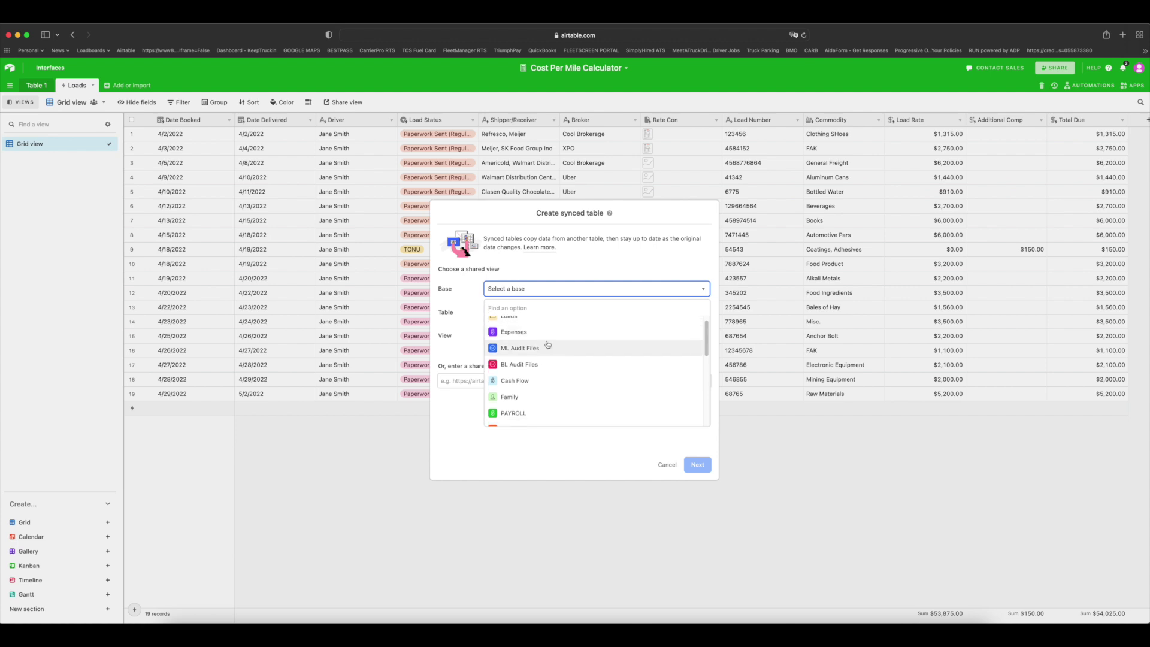
{"action": "scroll", "coordinate": [548, 345], "scroll_direction": "down", "scroll_amount": 10}
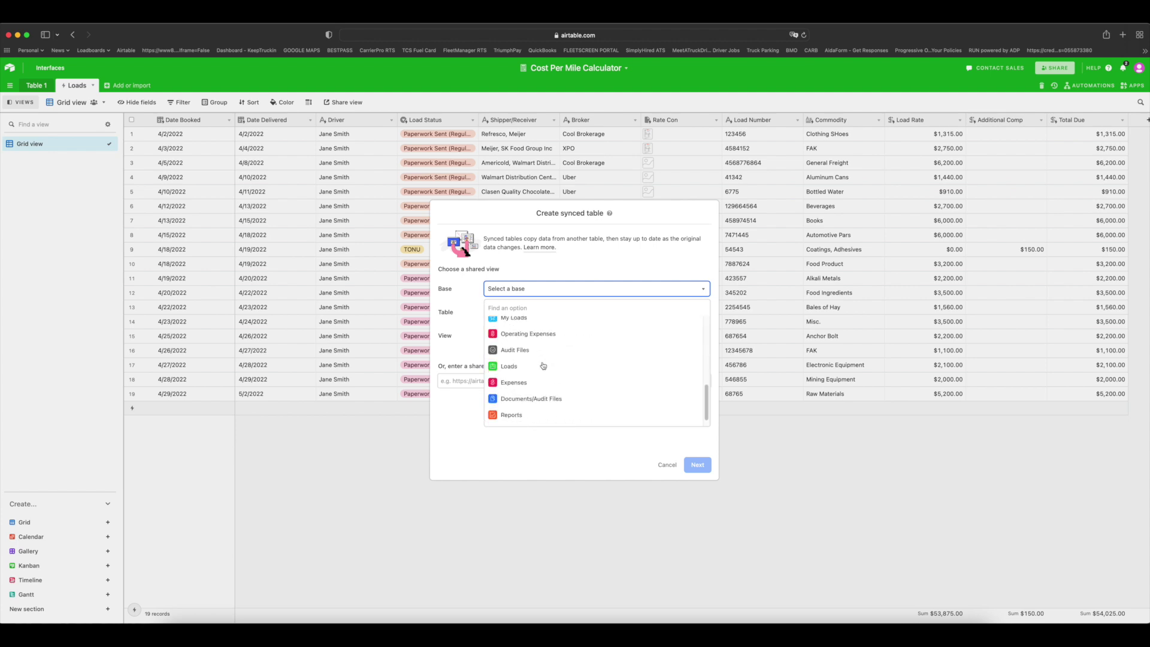
{"action": "left_click", "coordinate": [519, 326]}
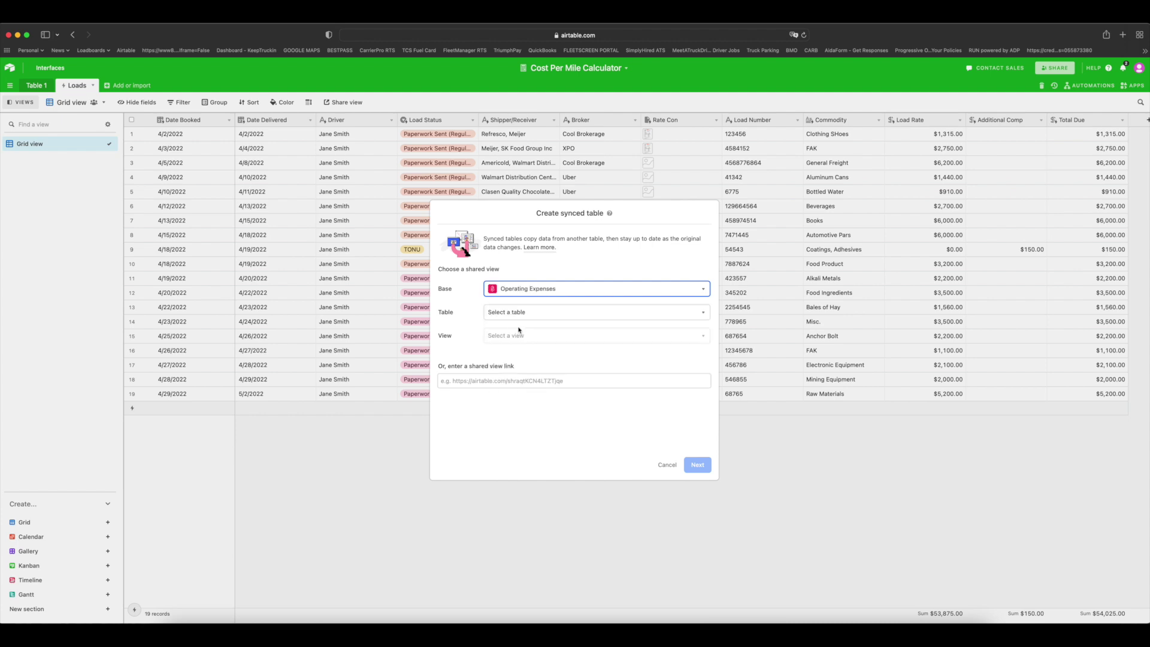
{"action": "left_click", "coordinate": [514, 314]}
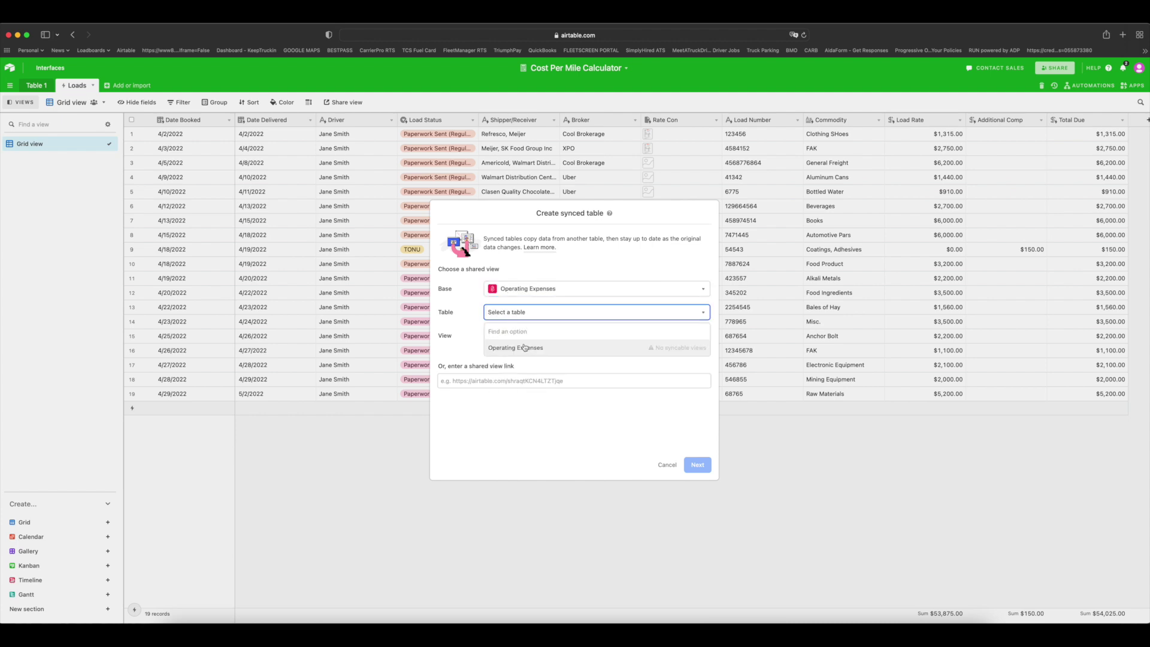
{"action": "left_click", "coordinate": [525, 349]}
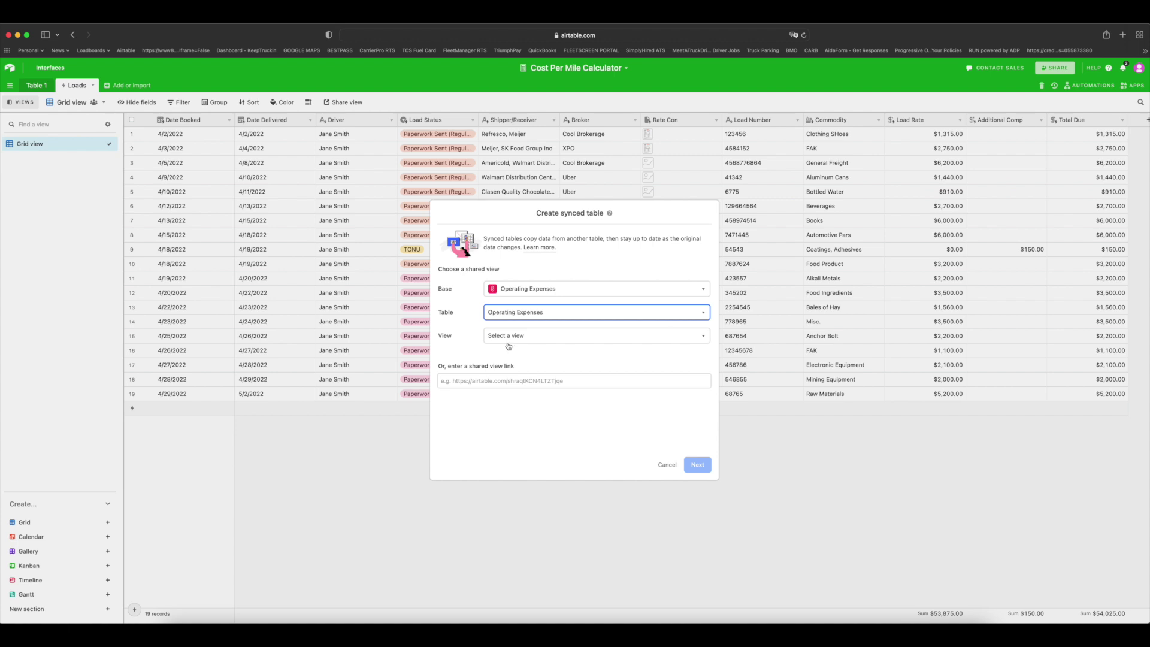
{"action": "left_click", "coordinate": [504, 343]}
{"action": "left_click", "coordinate": [517, 373]}
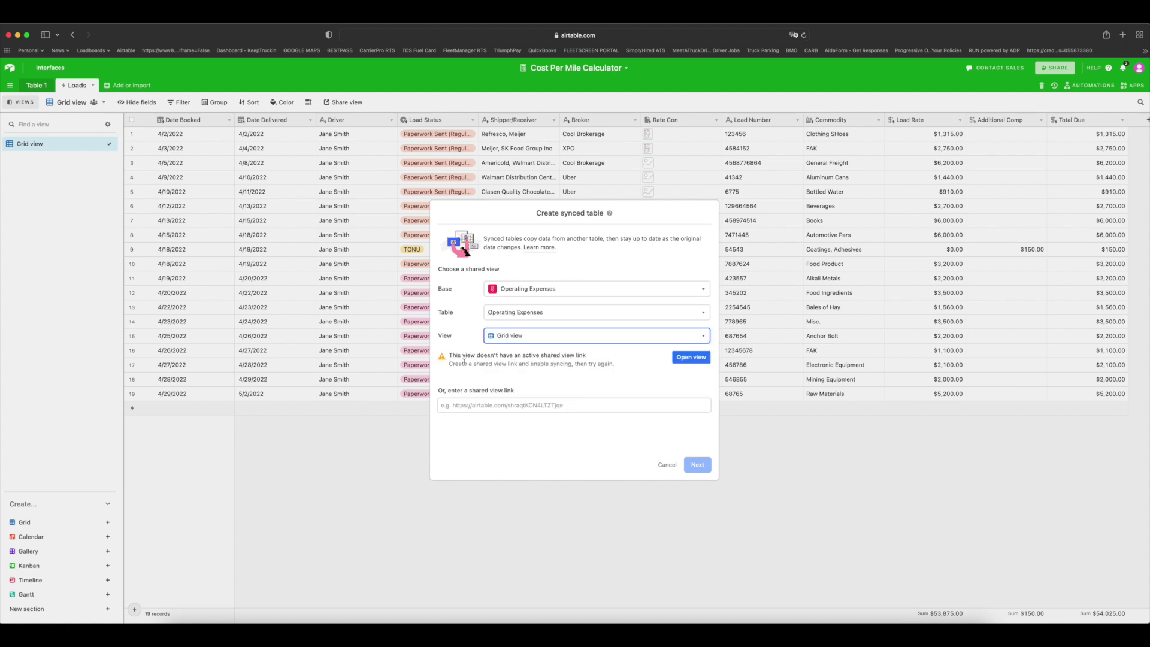
Open the source Operating Expenses grid view, create a shareable link for it and allow its data to sync to other bases
{"action": "left_click", "coordinate": [690, 358]}
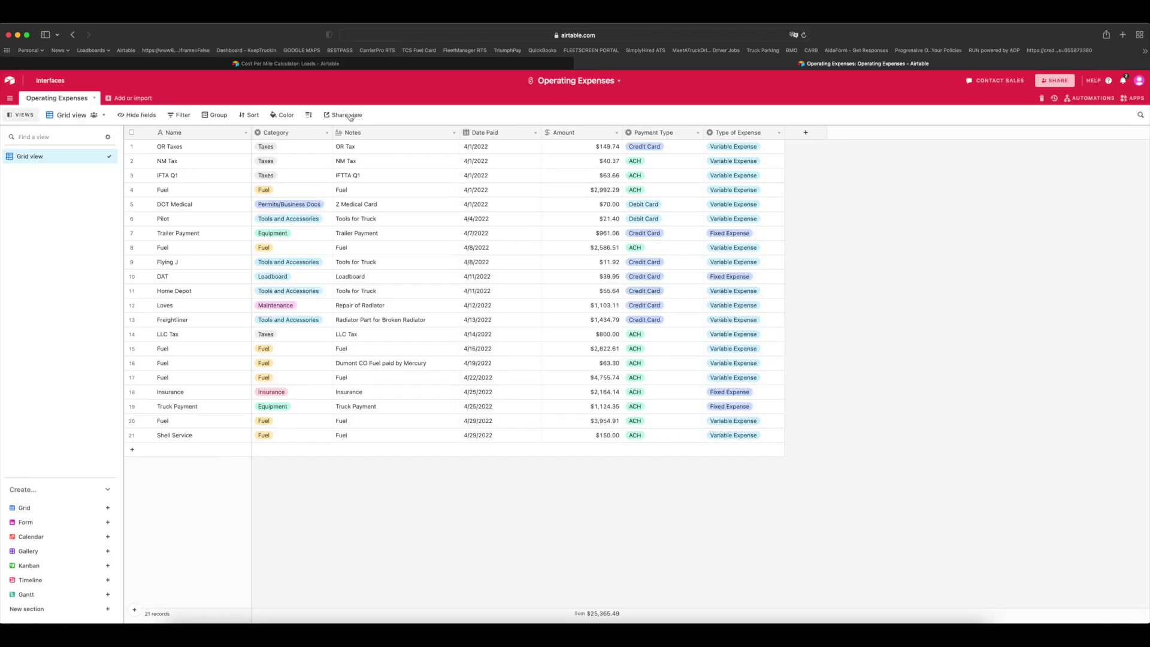
{"action": "left_click", "coordinate": [350, 116]}
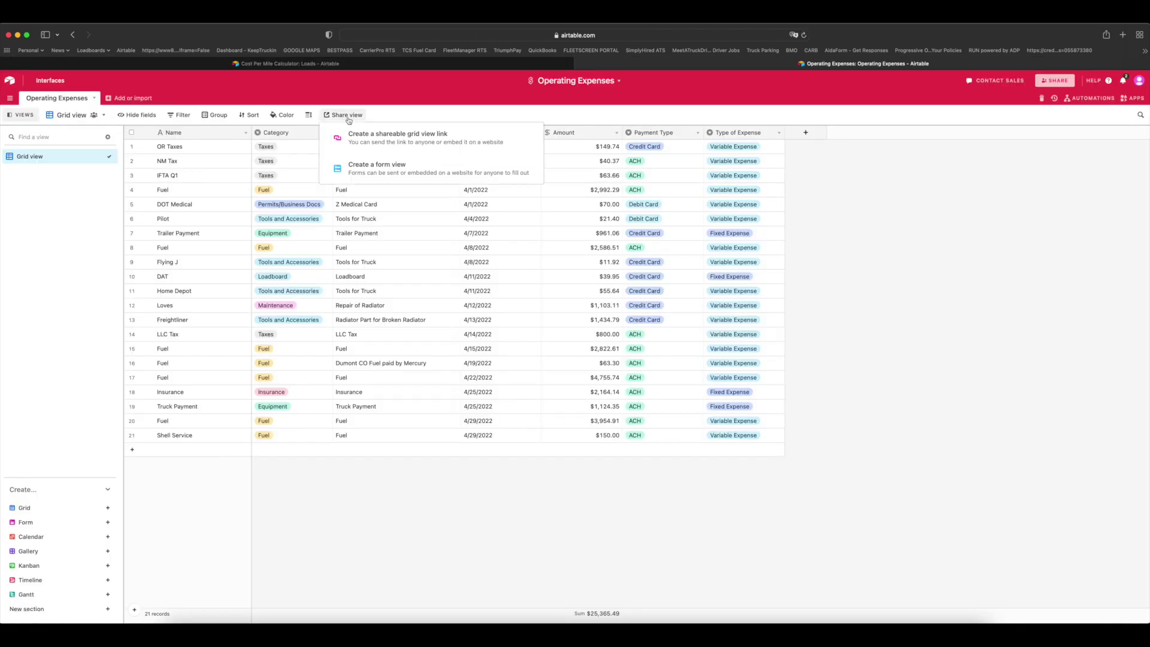
{"action": "left_click", "coordinate": [368, 137]}
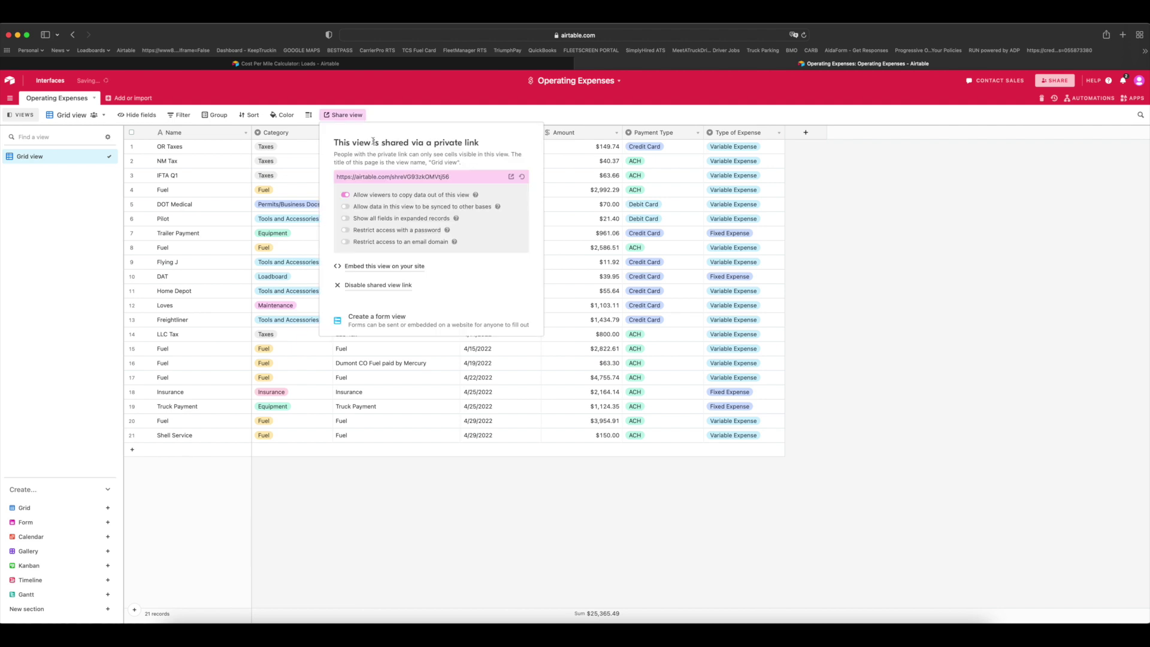
{"action": "left_click", "coordinate": [346, 208]}
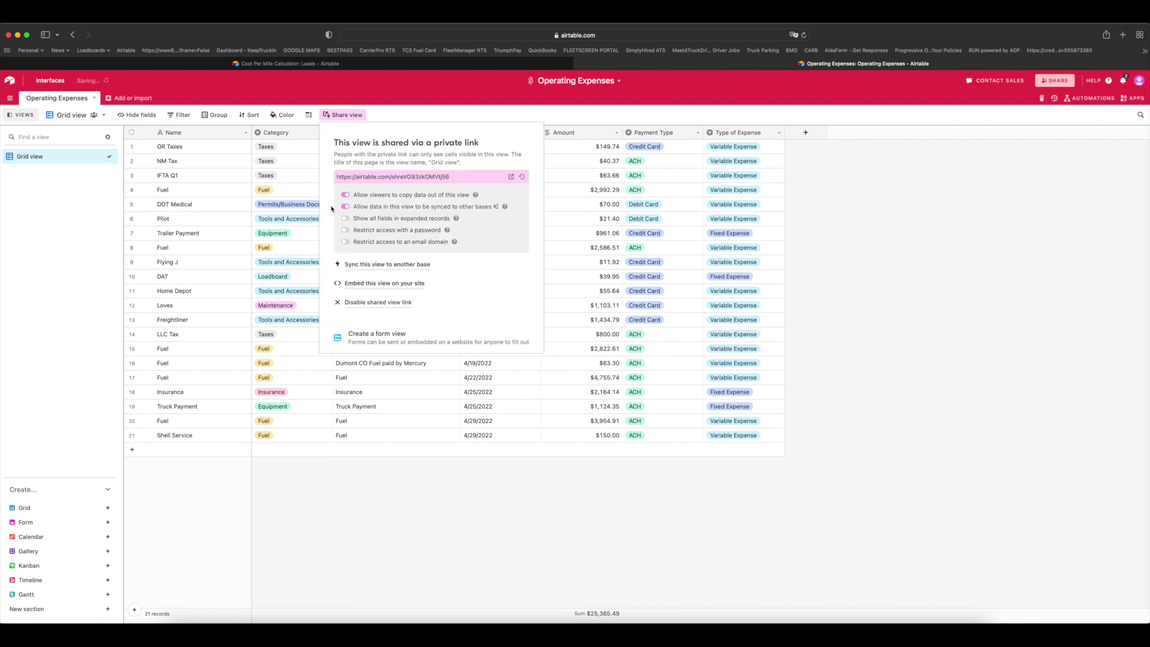
{"action": "left_click", "coordinate": [857, 418]}
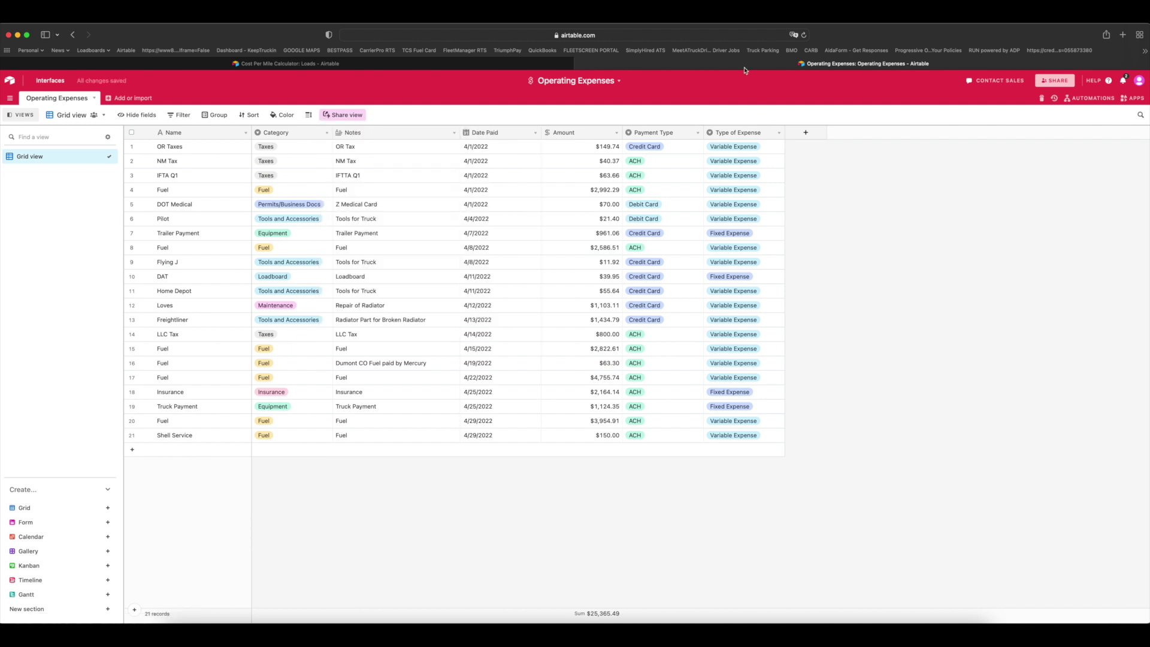
Return to the synced table setup in Cost Per Mile Calculator, create the table and rename it to Expenses
{"action": "left_click", "coordinate": [580, 64]}
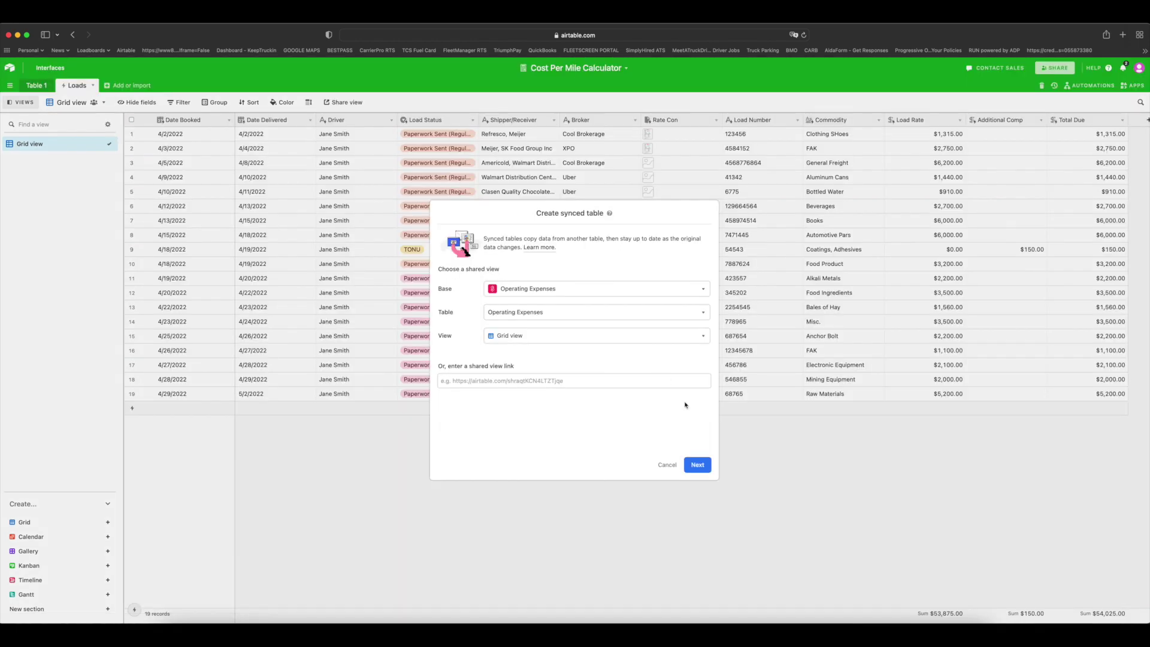
{"action": "left_click", "coordinate": [702, 466]}
{"action": "left_click", "coordinate": [698, 464]}
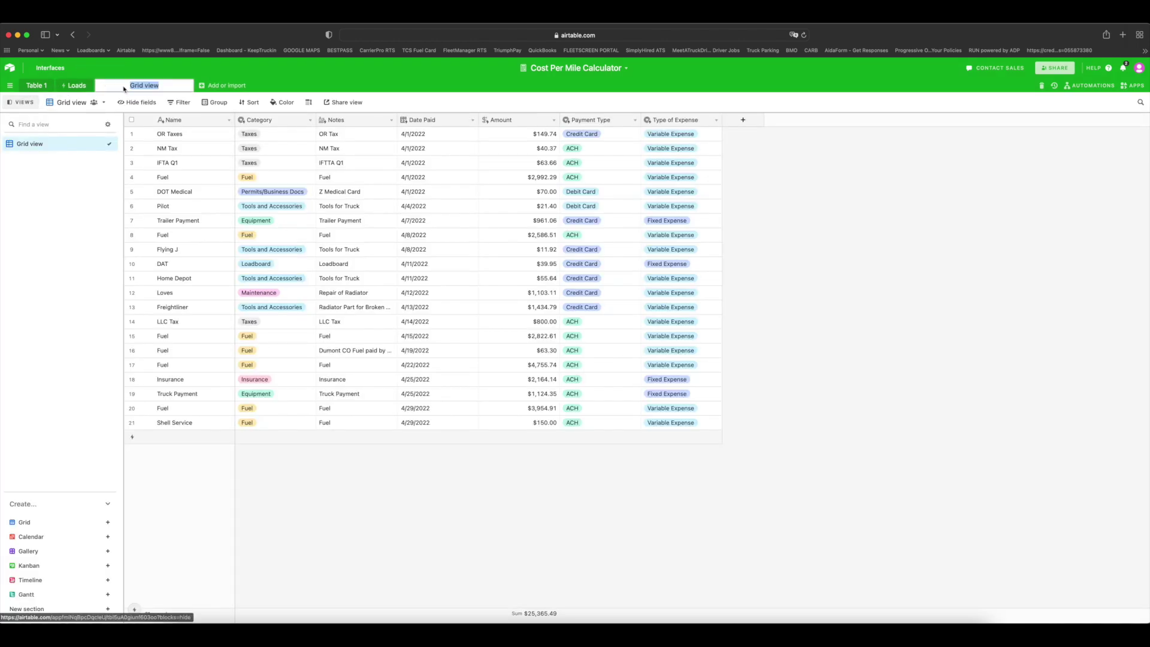
{"action": "type", "text": "Expenses"}
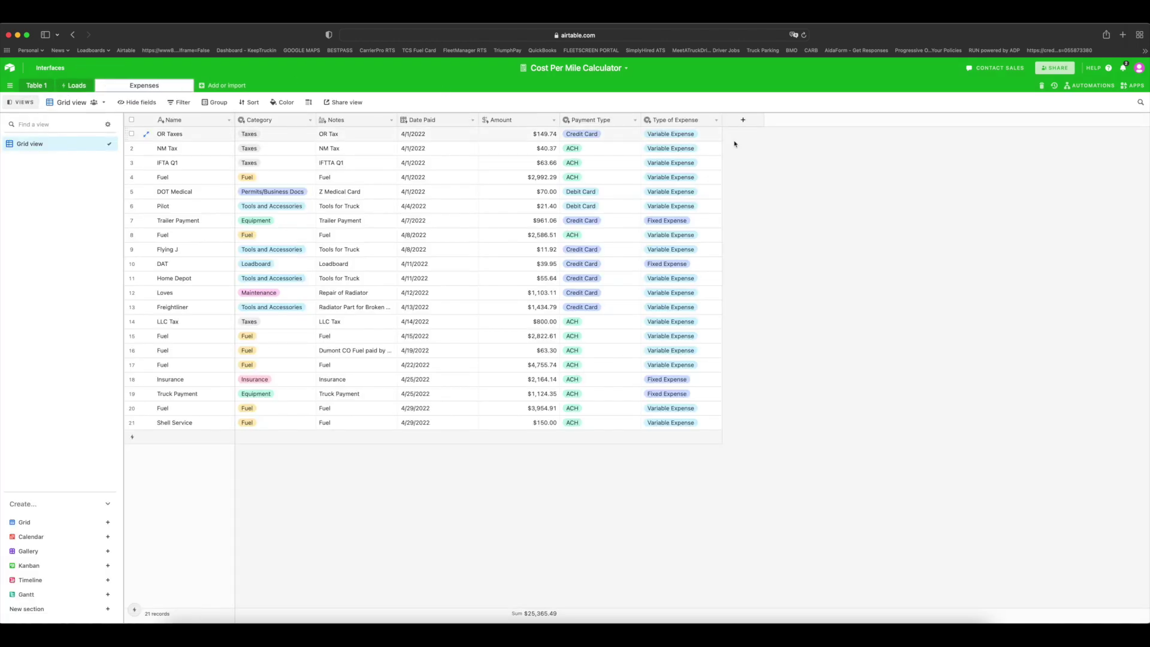
{"action": "key", "text": "Return"}
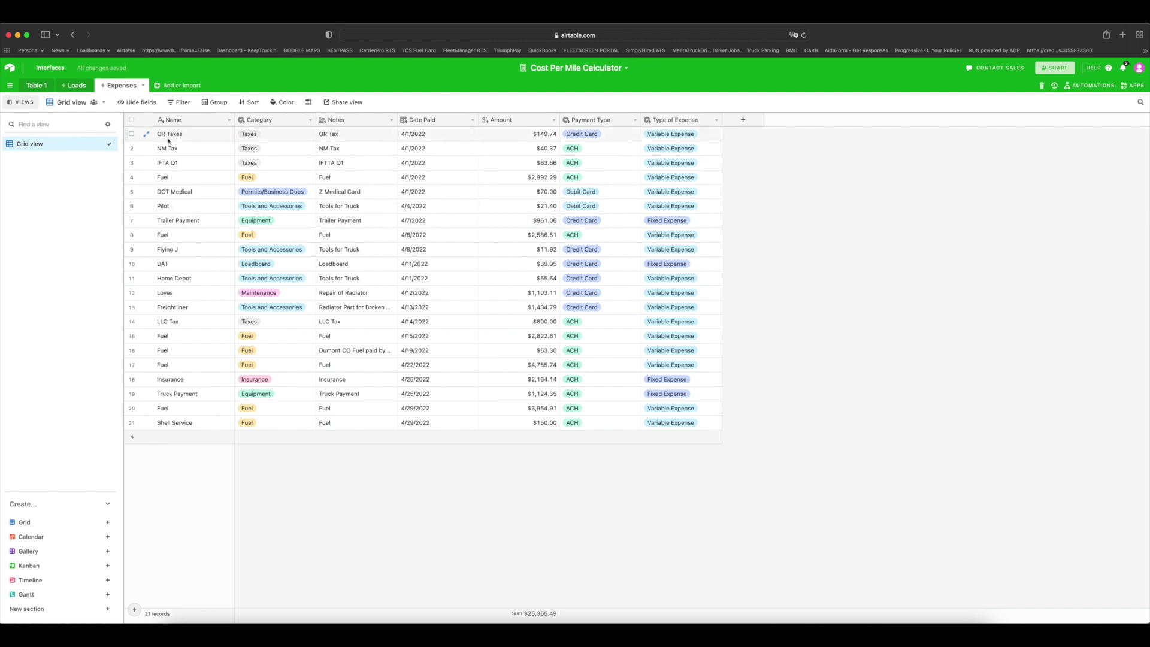
Delete the Notes, Attachments and Status fields from Table 1
{"action": "left_click", "coordinate": [37, 86]}
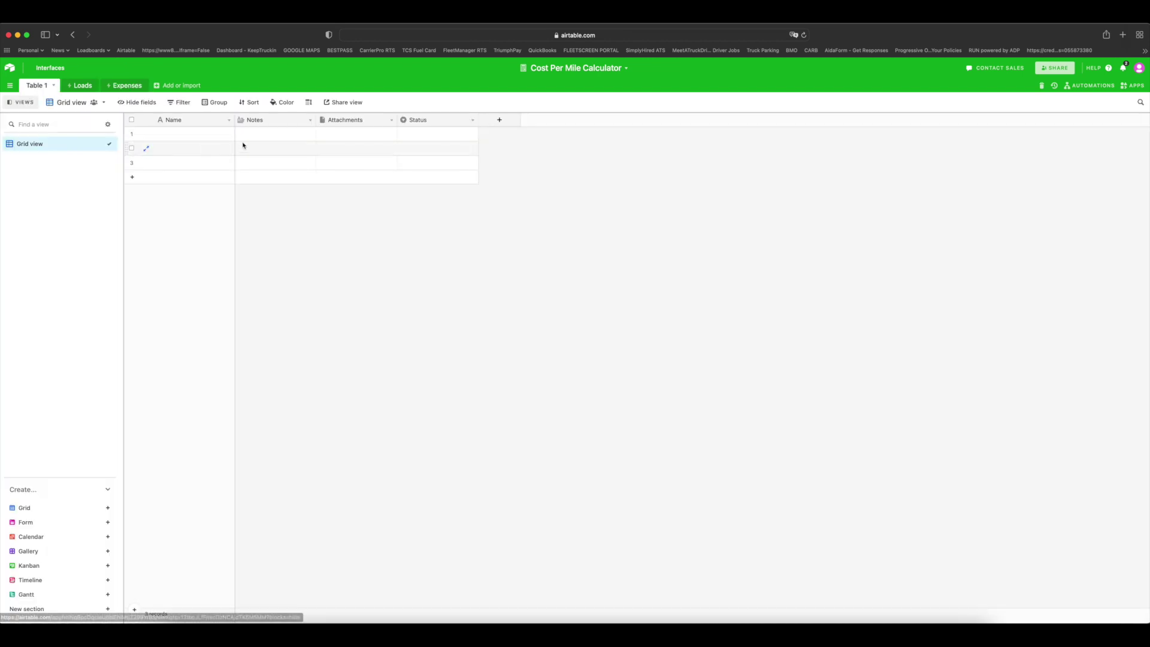
{"action": "left_click", "coordinate": [310, 120]}
{"action": "left_click", "coordinate": [275, 312]}
{"action": "left_click", "coordinate": [310, 120]}
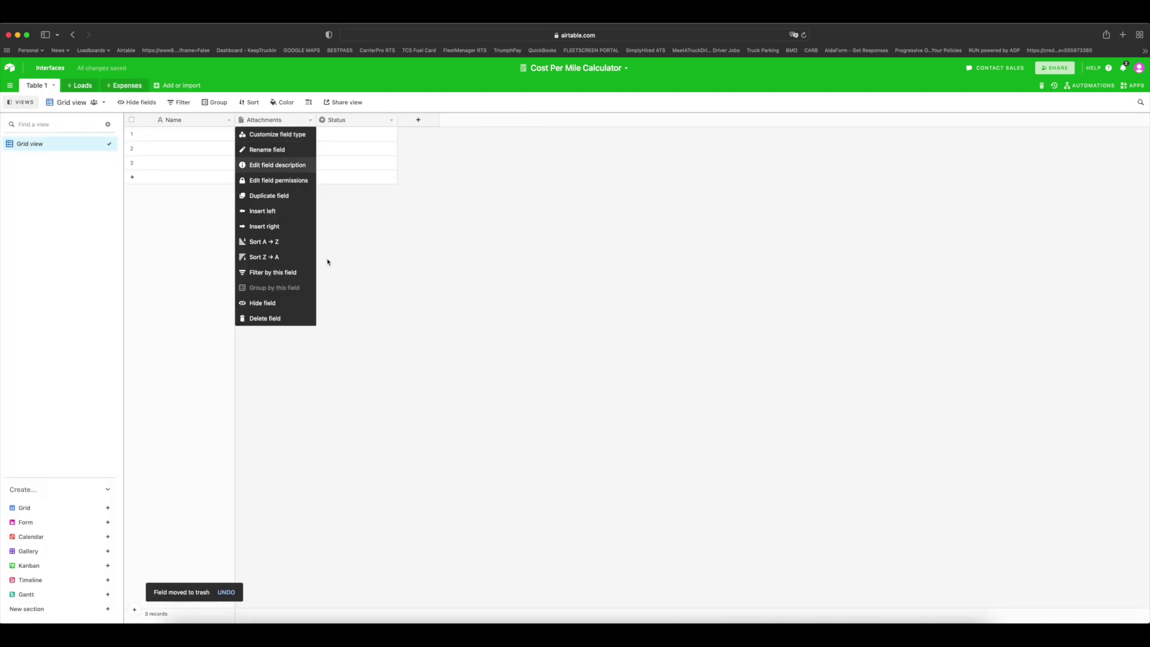
{"action": "left_click", "coordinate": [297, 321]}
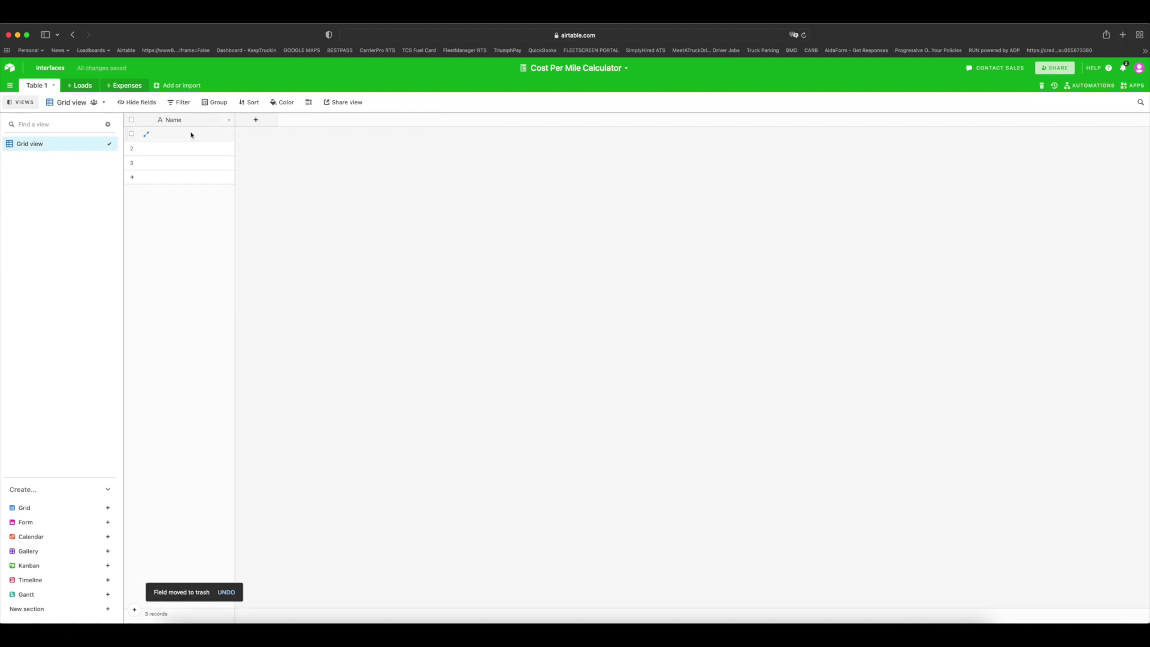
Rename Table 1's primary Name field to Month
{"action": "left_click", "coordinate": [204, 123]}
{"action": "left_click", "coordinate": [229, 119]}
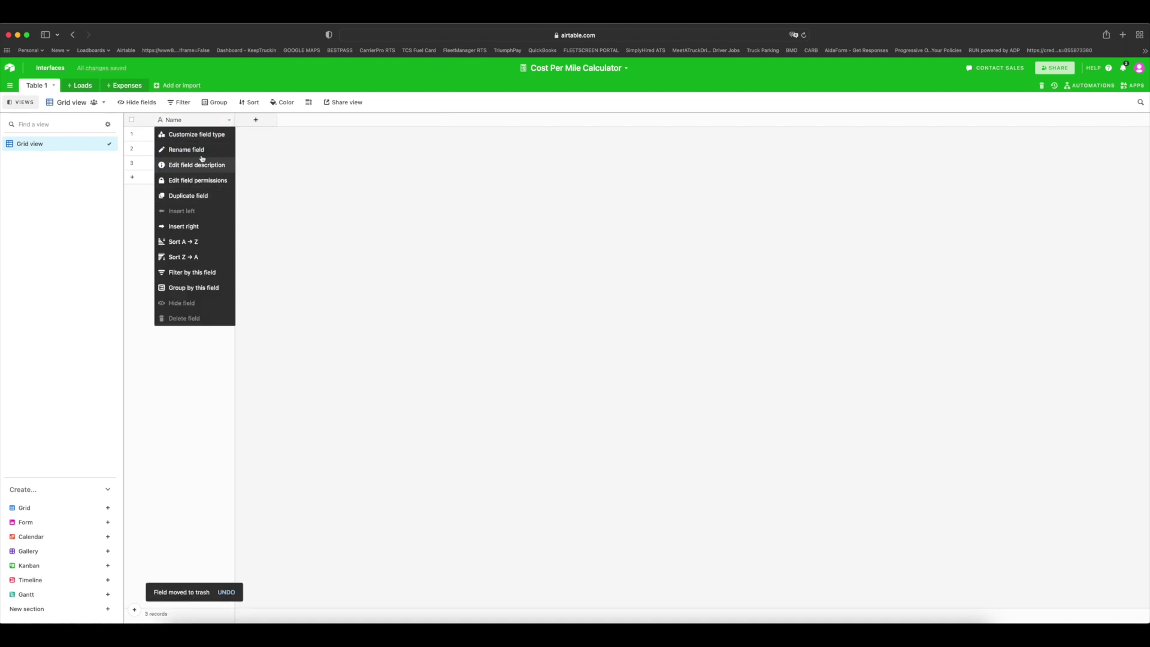
{"action": "left_click", "coordinate": [197, 150]}
{"action": "type", "text": "Month"}
{"action": "key", "text": "Return"}
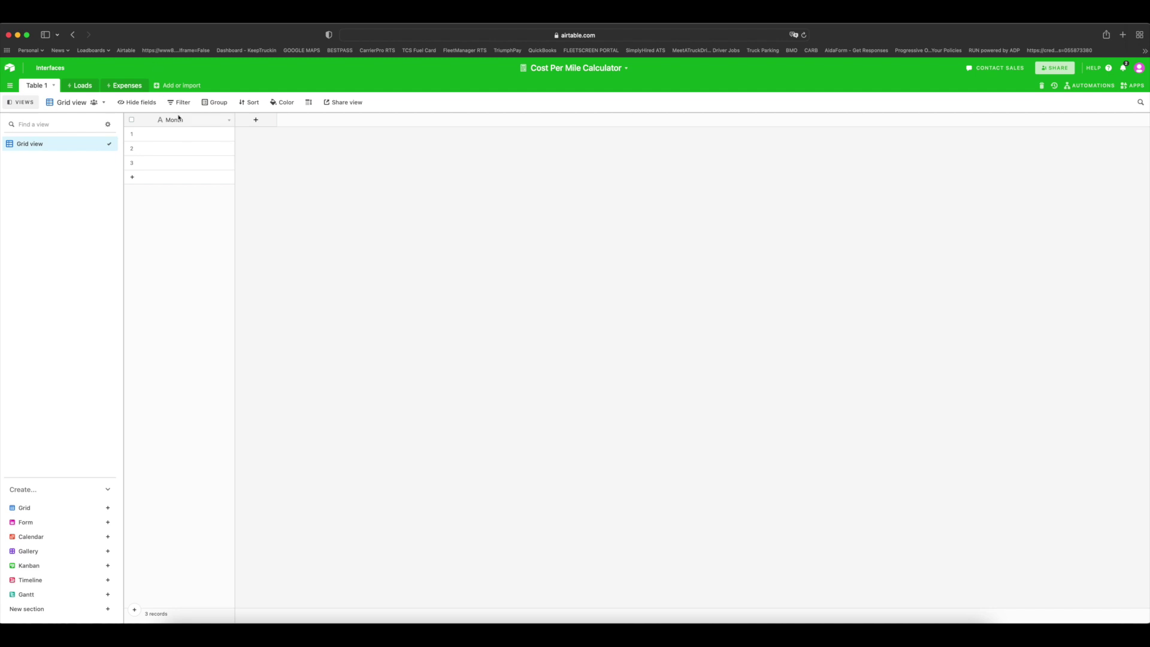
Enter April 2022 as the month of the first record in Table 1
{"action": "left_click", "coordinate": [178, 134]}
{"action": "type", "text": "April 2022"}
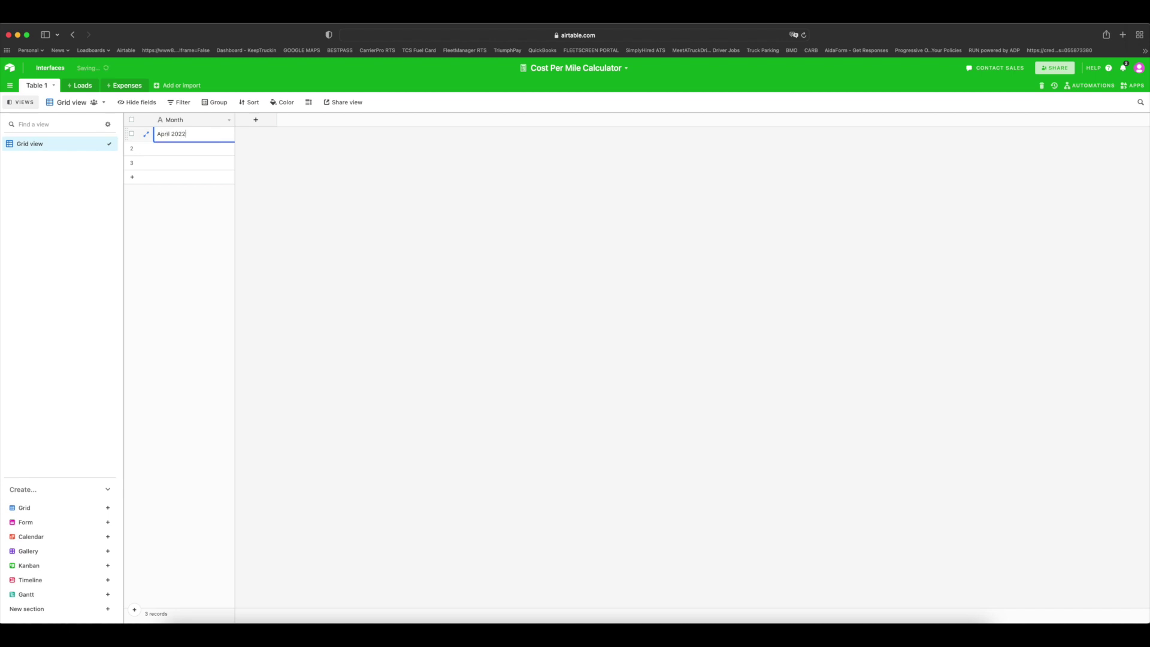
{"action": "left_click", "coordinate": [381, 163]}
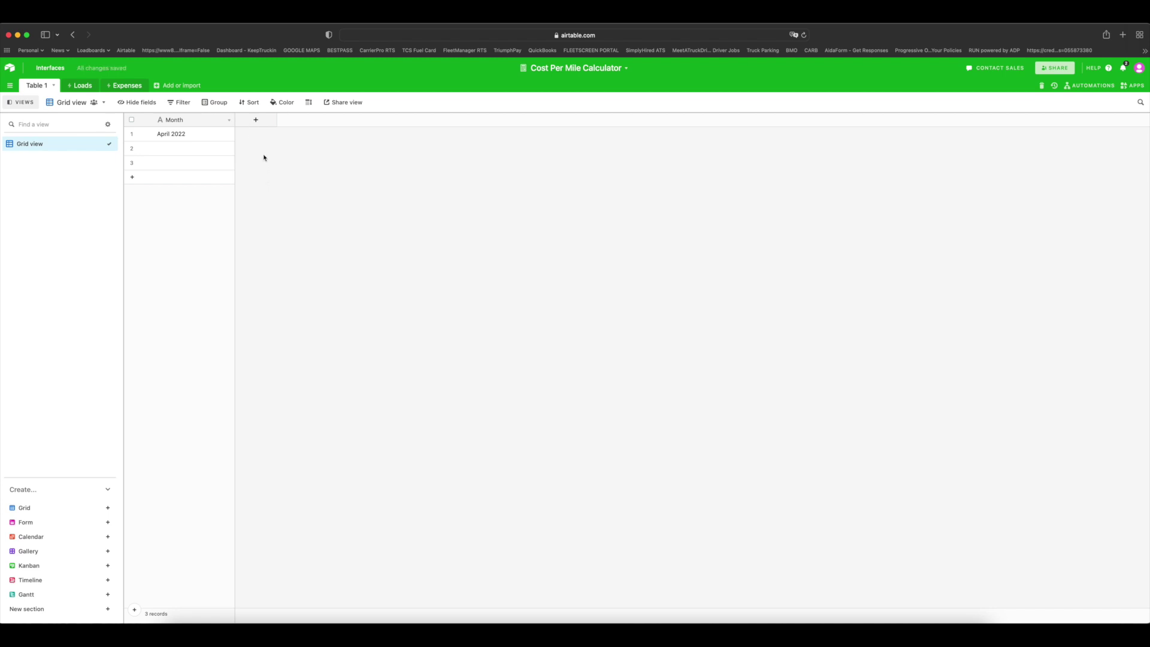
Add a Number field named Total Miles to Table 1, in Decimal format with 1.0 precision
{"action": "left_click", "coordinate": [263, 124]}
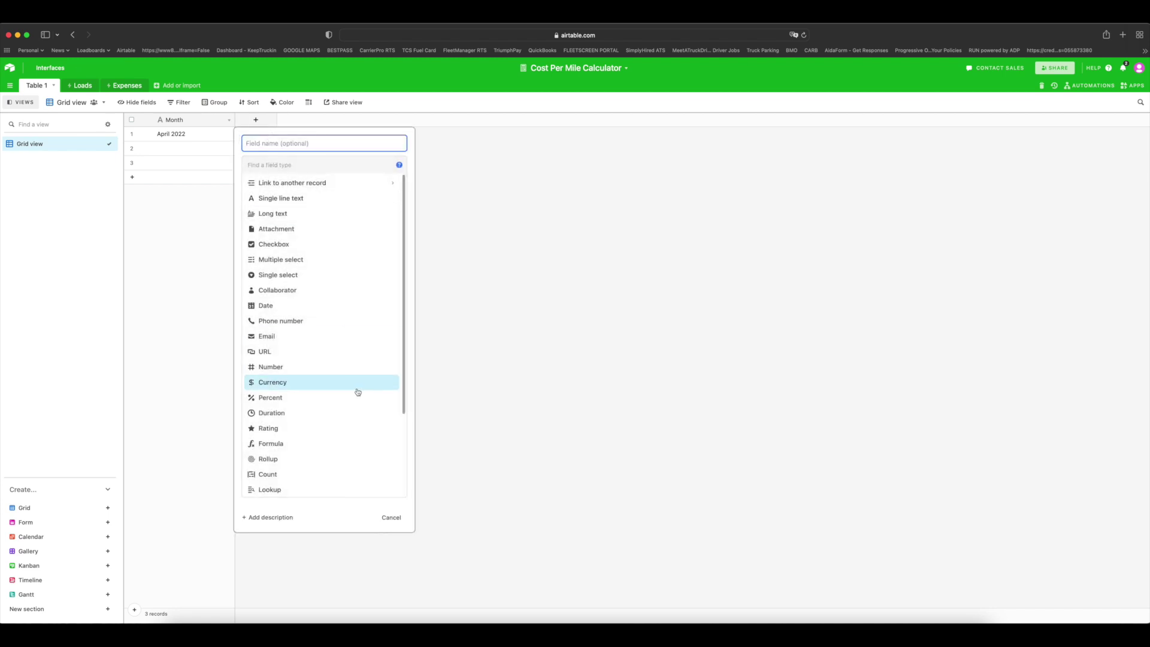
{"action": "left_click", "coordinate": [266, 368]}
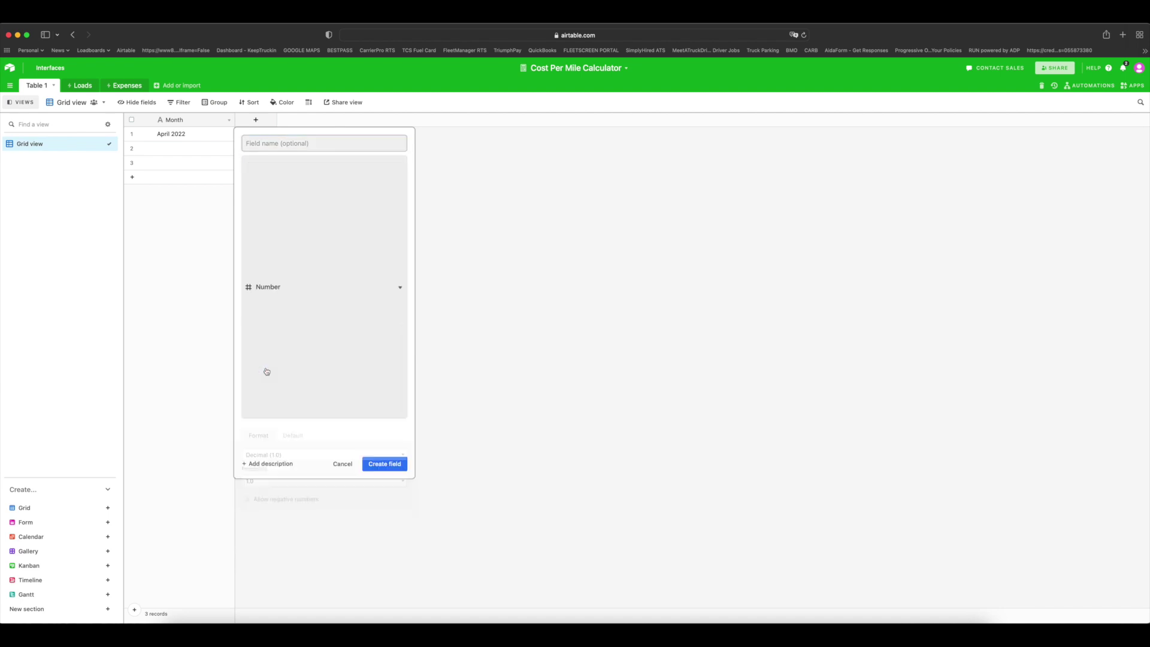
{"action": "type", "text": "Total Miles"}
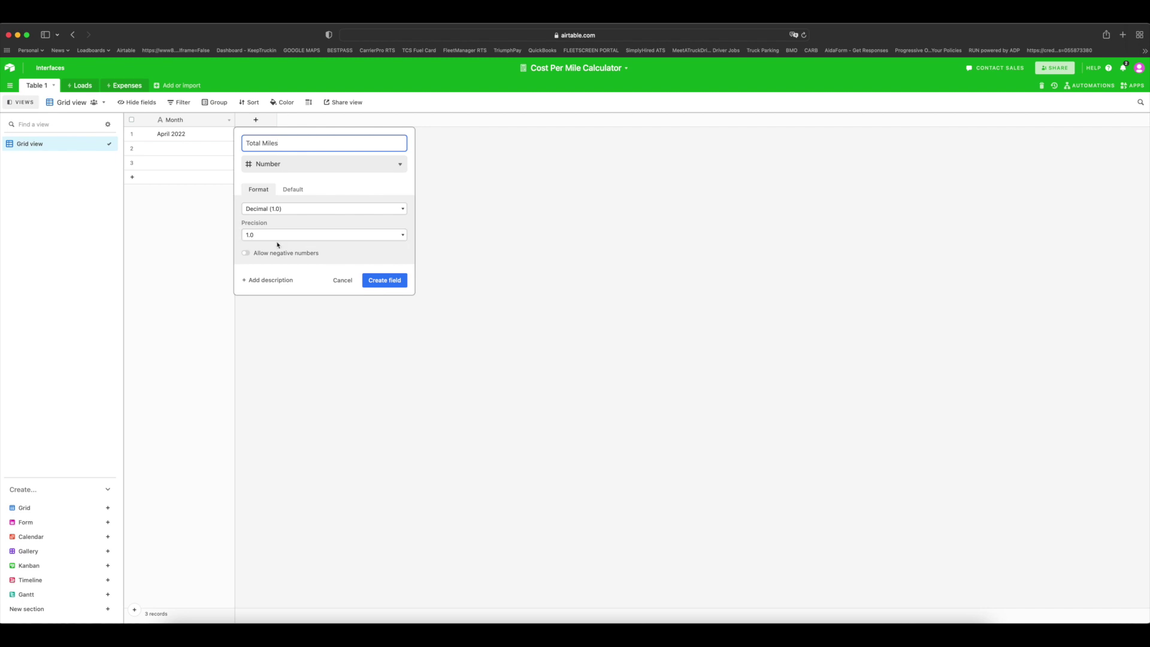
{"action": "left_click", "coordinate": [385, 282]}
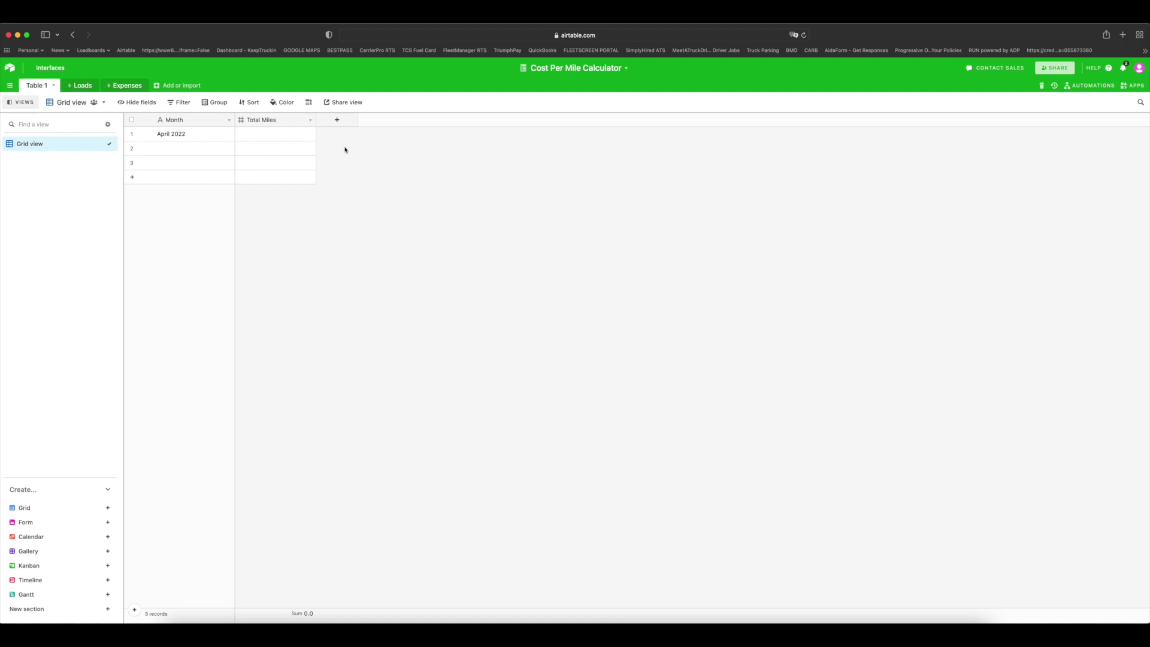
Create a collaborative grid view named Fixed Expenses in the Expenses table
{"action": "left_click", "coordinate": [127, 85]}
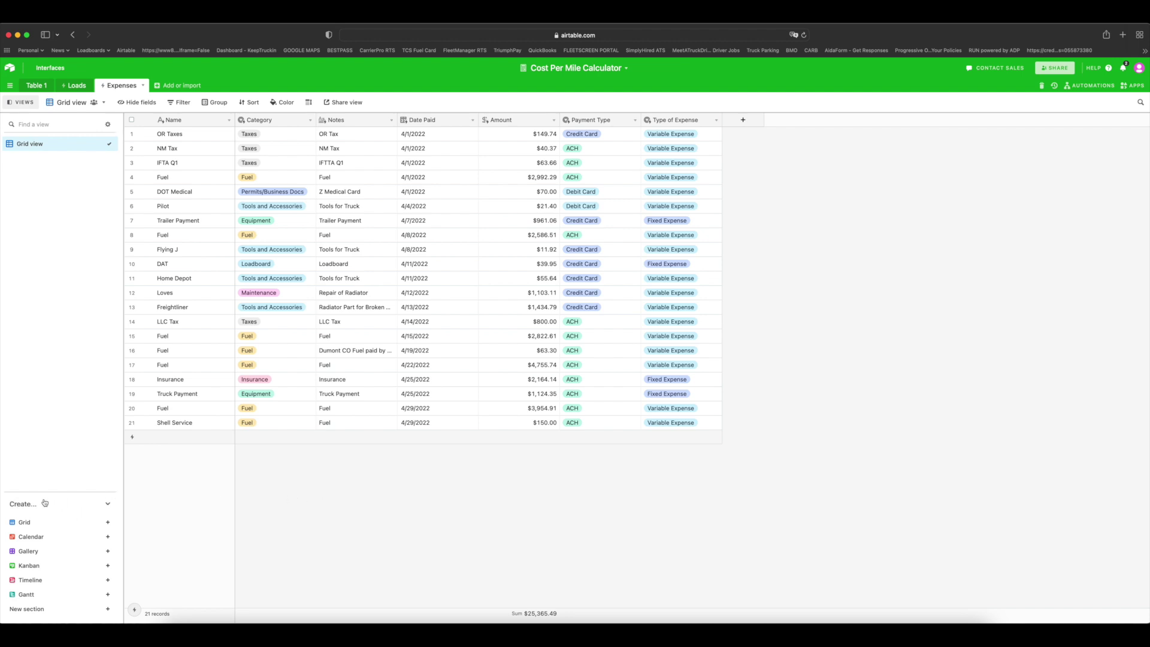
{"action": "left_click", "coordinate": [48, 527]}
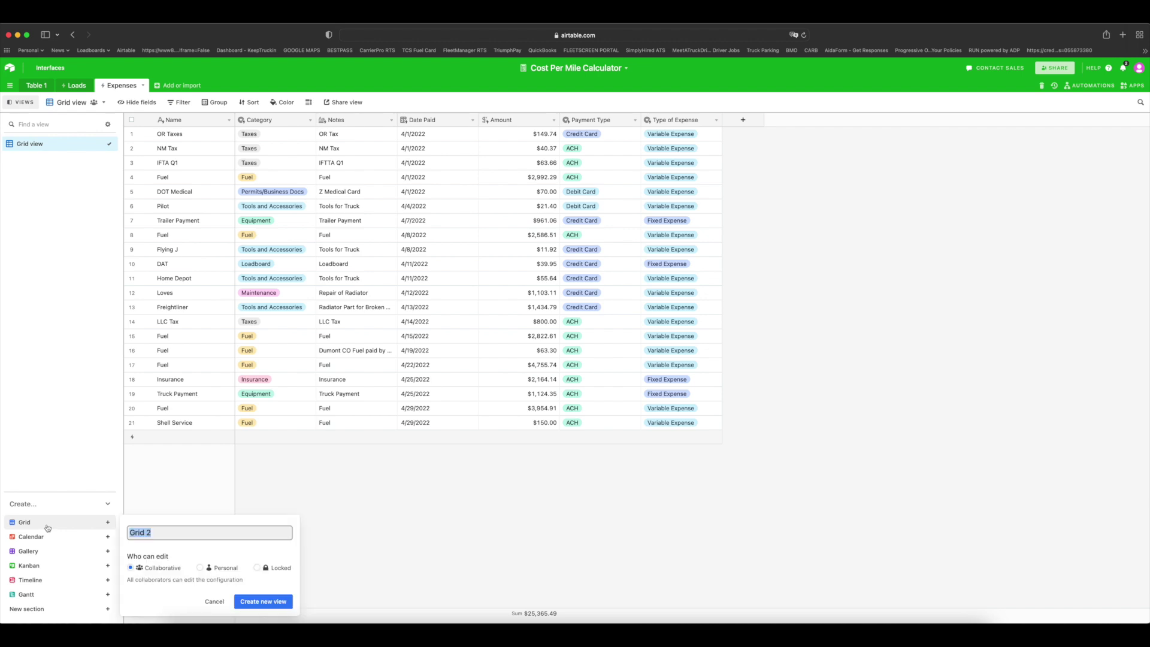
{"action": "type", "text": "Fixed Expe"}
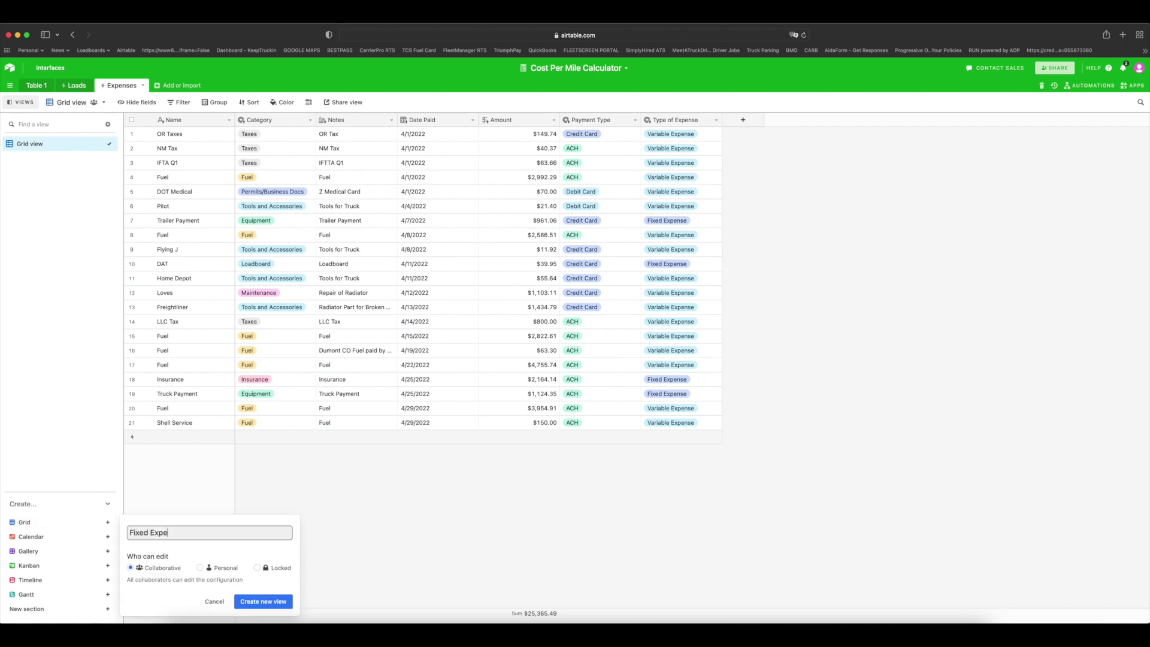
{"action": "key", "text": "Return"}
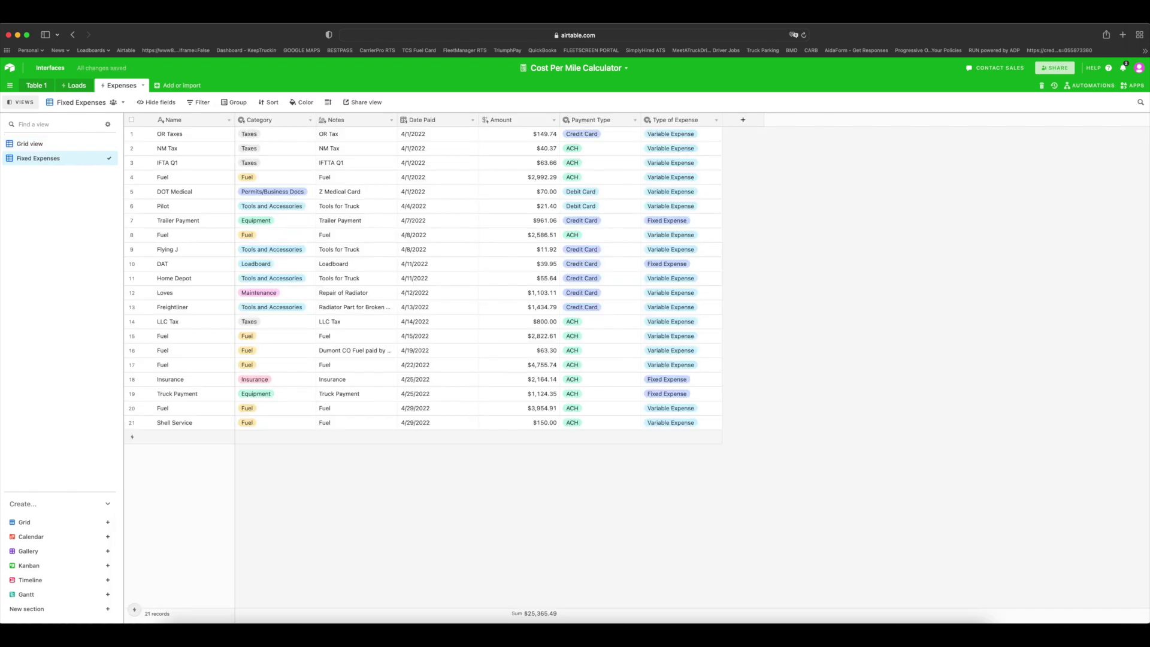
Filter the Fixed Expenses view to show only records where Type of Expense is Fixed Expense
{"action": "left_click", "coordinate": [61, 145]}
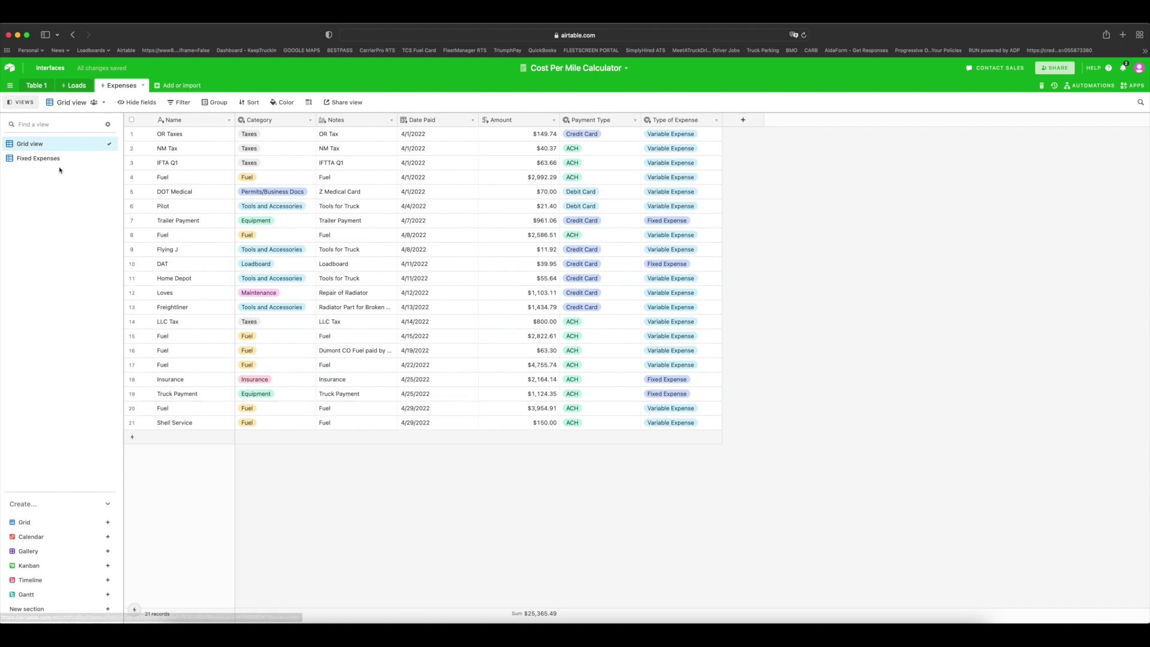
{"action": "left_click", "coordinate": [39, 158]}
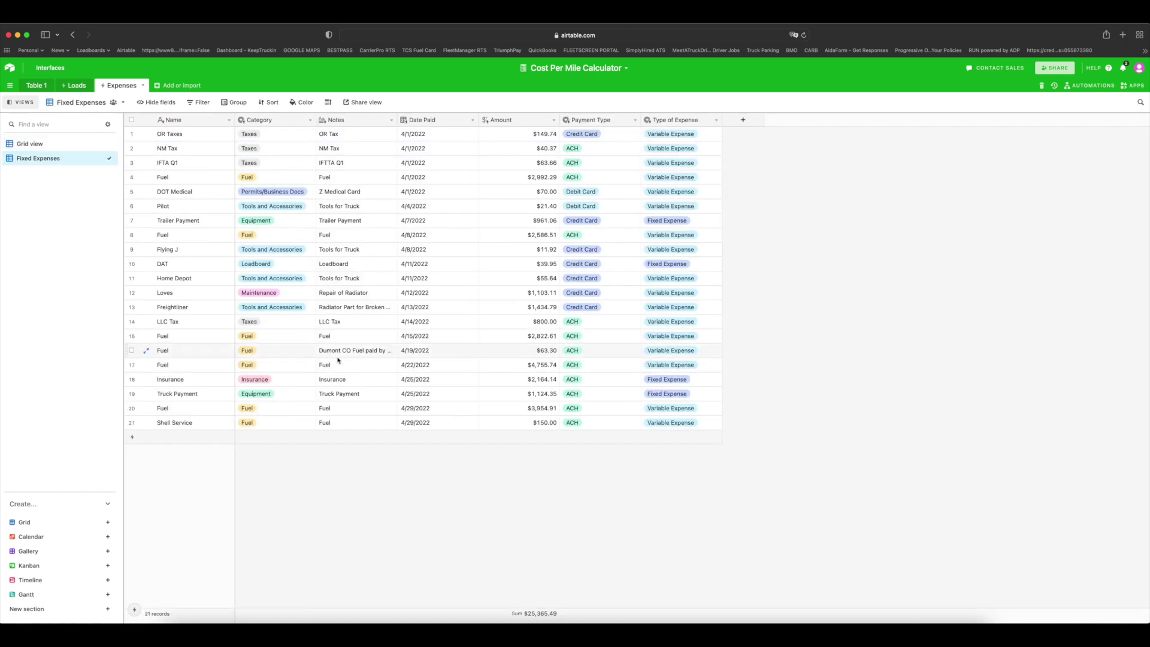
{"action": "left_click", "coordinate": [203, 103]}
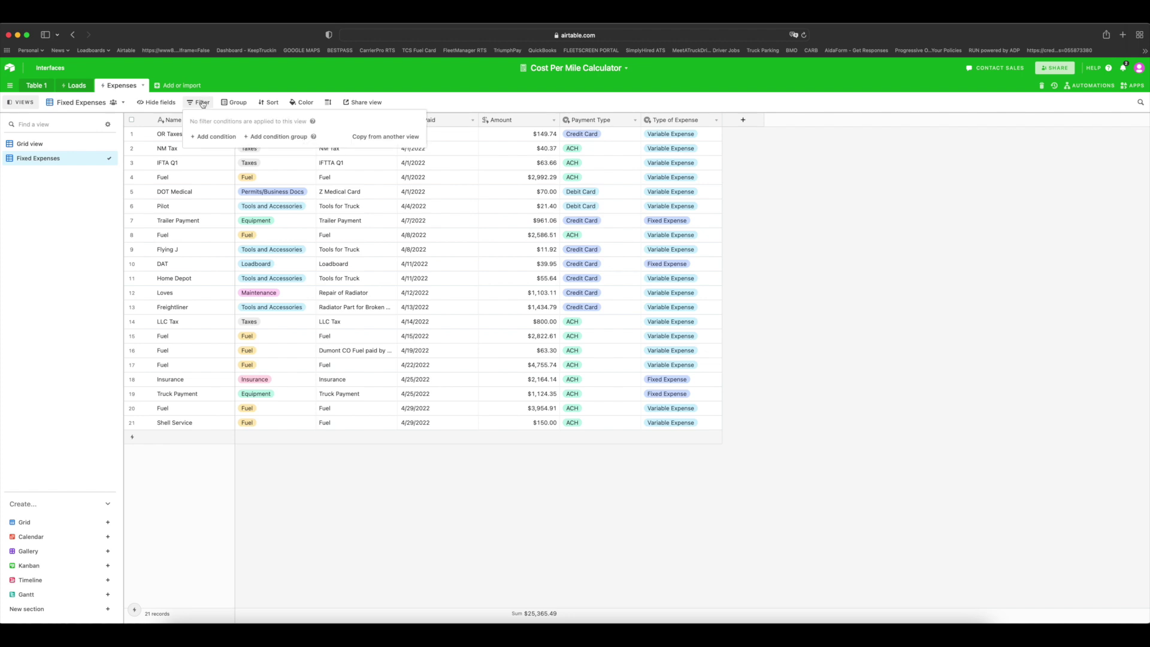
{"action": "left_click", "coordinate": [214, 137]}
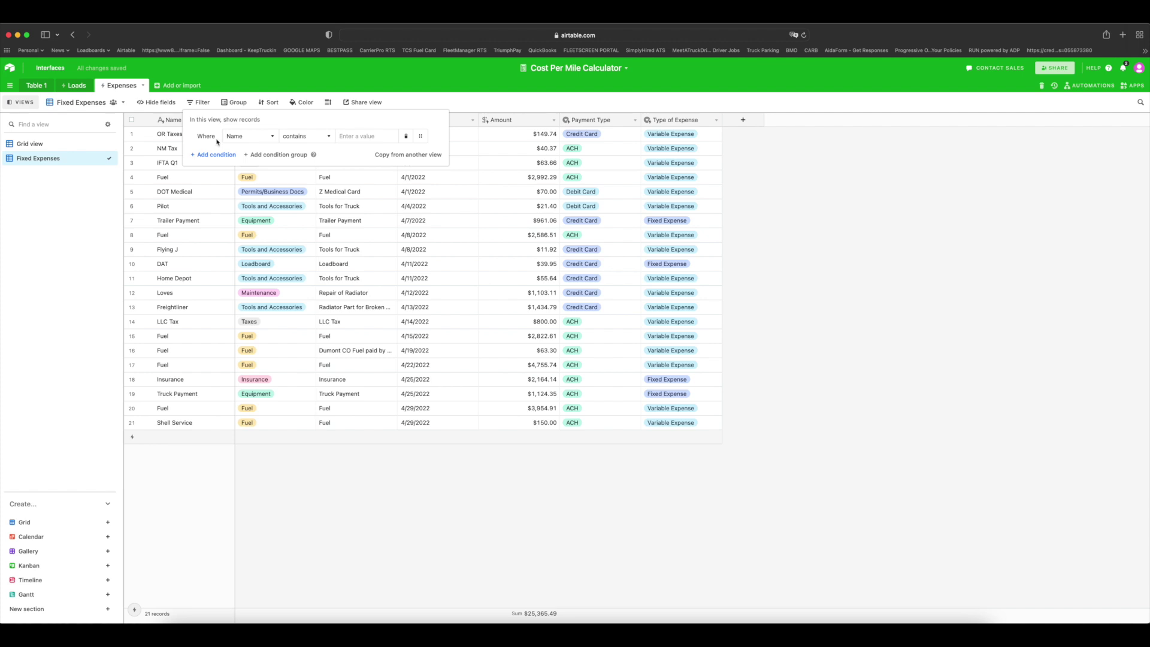
{"action": "left_click", "coordinate": [250, 136]}
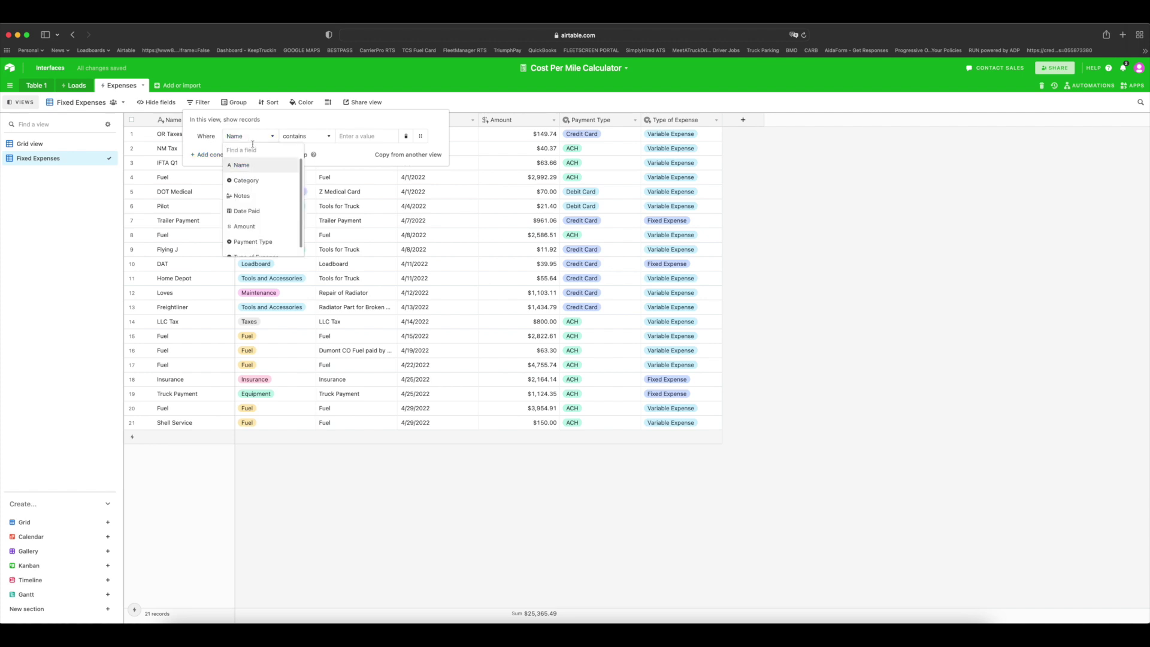
{"action": "left_click", "coordinate": [257, 249]}
{"action": "left_click", "coordinate": [359, 138]}
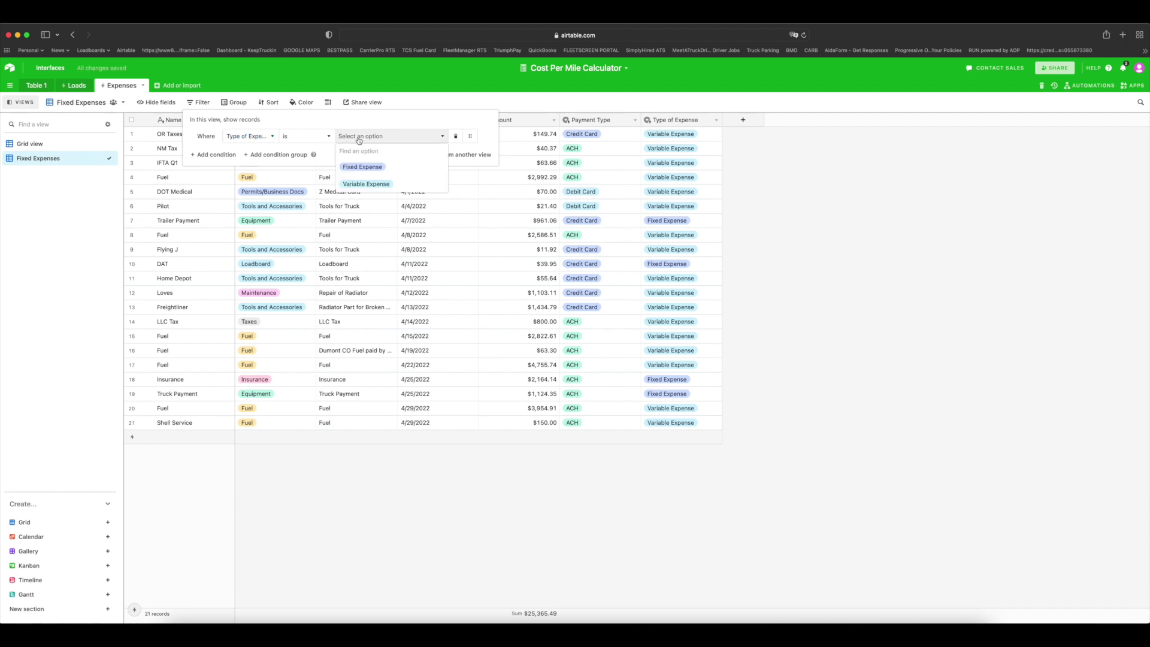
{"action": "left_click", "coordinate": [376, 169]}
{"action": "left_click", "coordinate": [609, 306]}
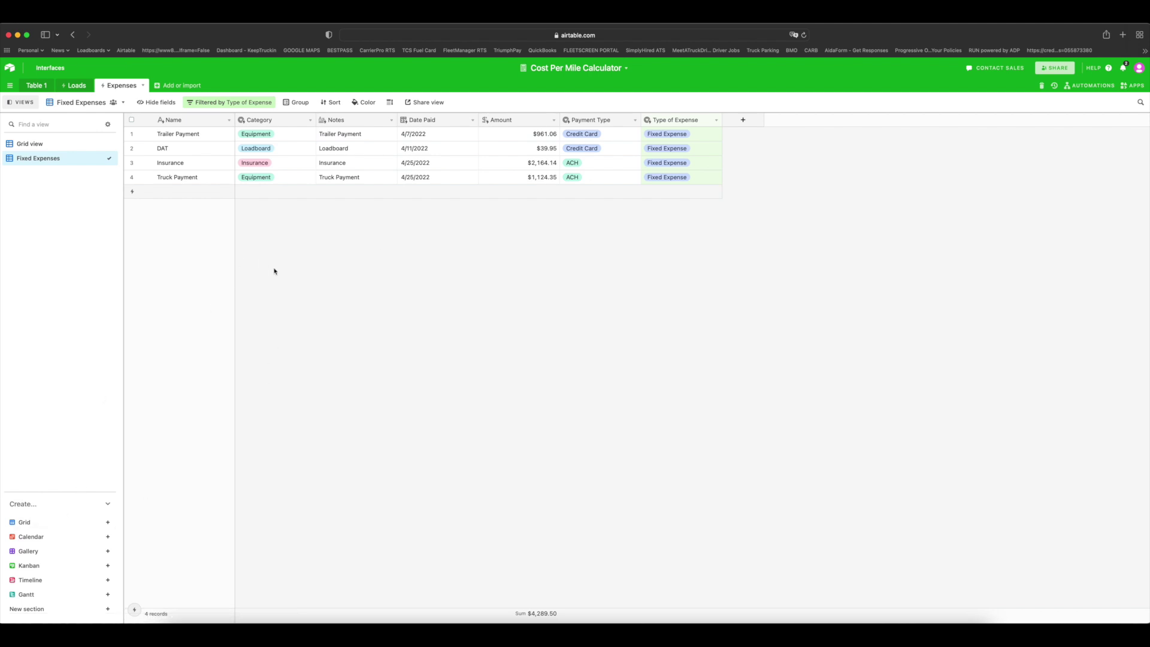
Create a collaborative grid view named Variable Expenses in the Expenses table
{"action": "left_click", "coordinate": [36, 525]}
{"action": "type", "text": "Variable Expenses"}
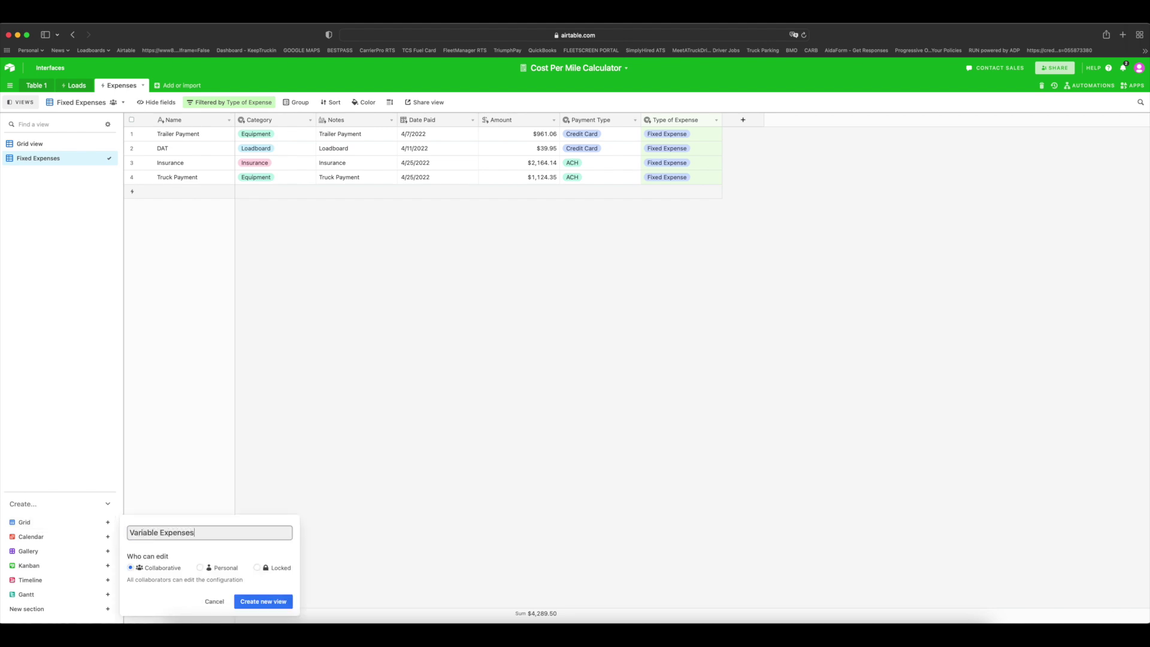
{"action": "key", "text": "Return"}
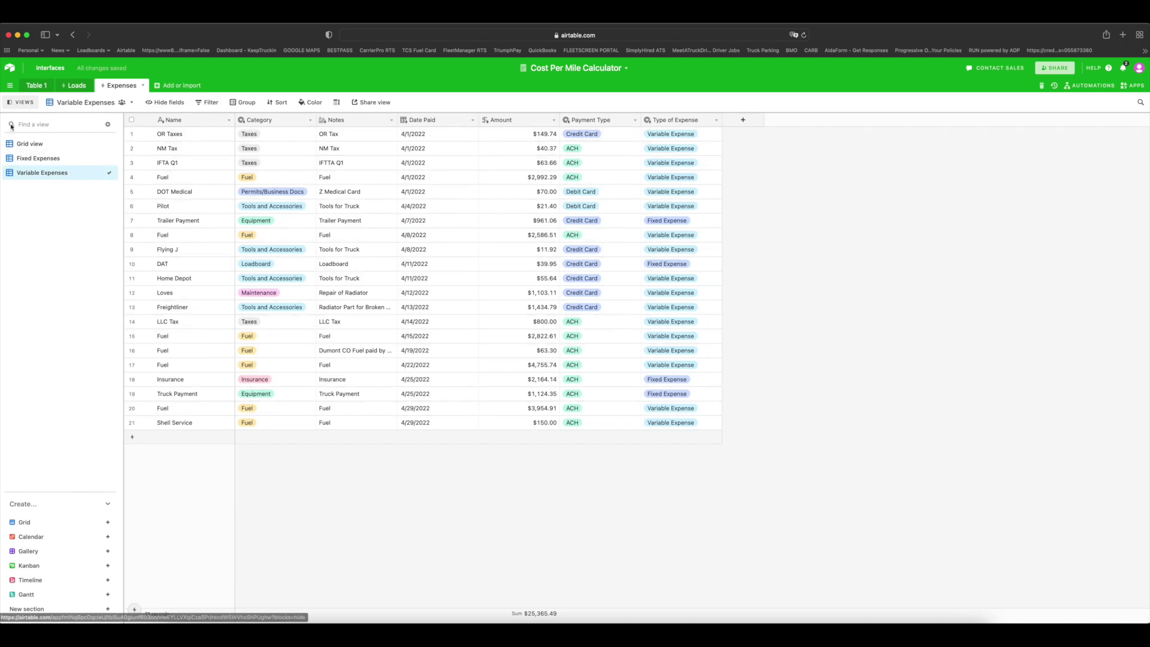
Filter the Variable Expenses view to show only records where Type of Expense is Variable Expense
{"action": "left_click", "coordinate": [29, 143]}
{"action": "left_click", "coordinate": [42, 173]}
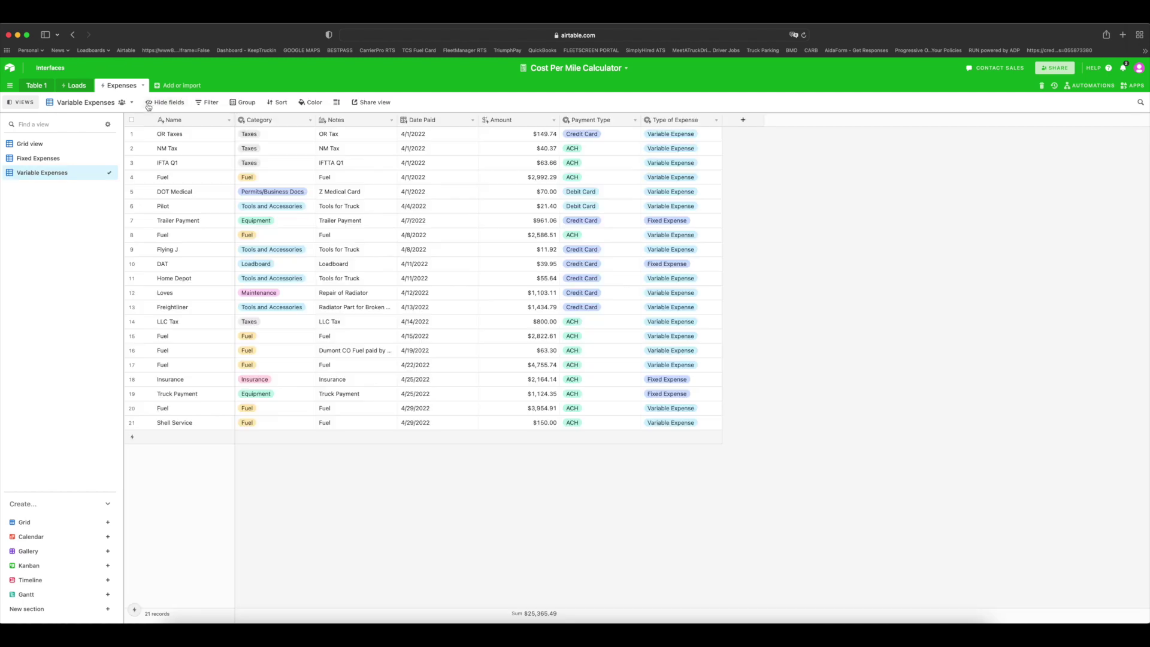
{"action": "left_click", "coordinate": [207, 106]}
{"action": "left_click", "coordinate": [226, 137]}
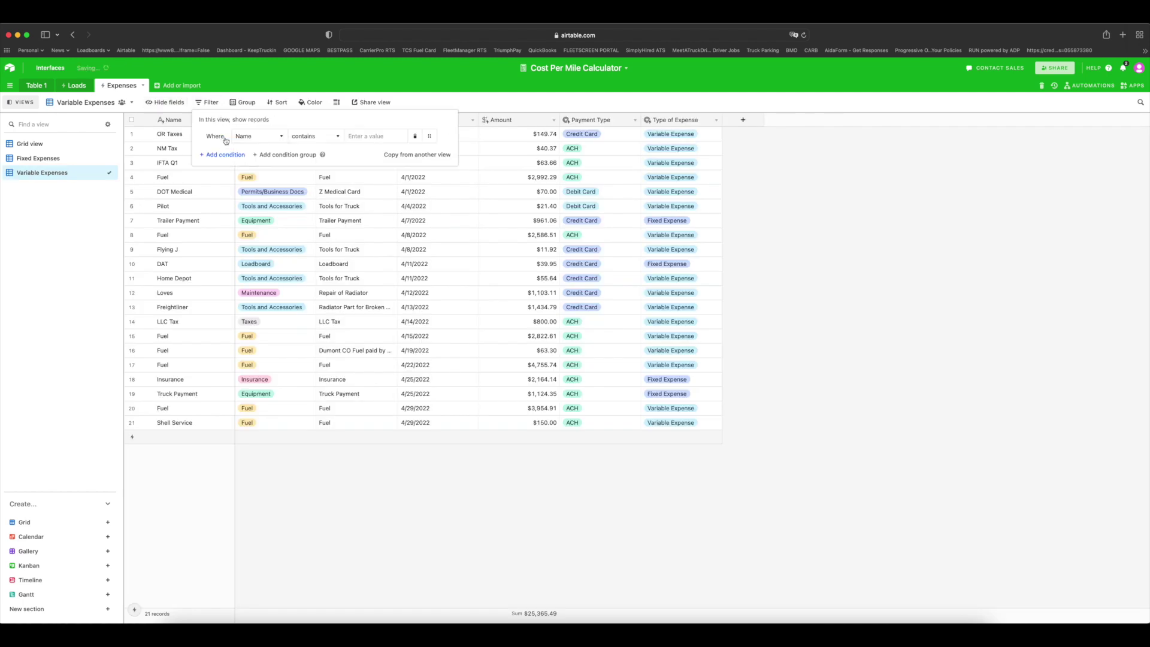
{"action": "left_click", "coordinate": [257, 137]}
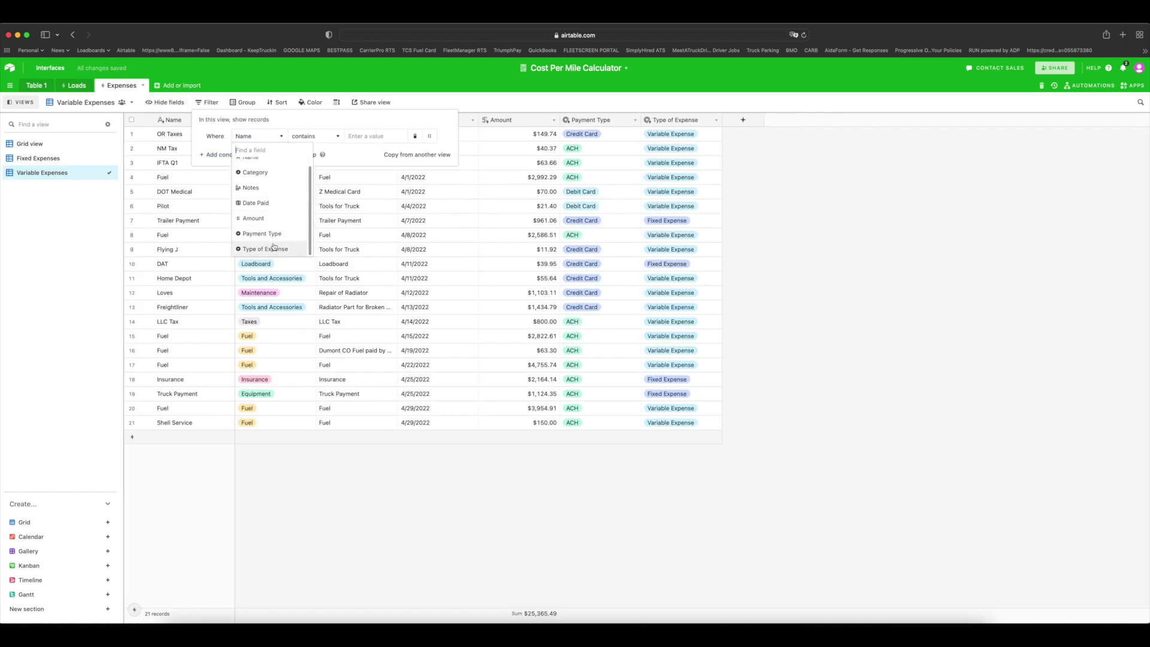
{"action": "left_click", "coordinate": [273, 247]}
{"action": "left_click", "coordinate": [368, 136]}
{"action": "left_click", "coordinate": [372, 183]}
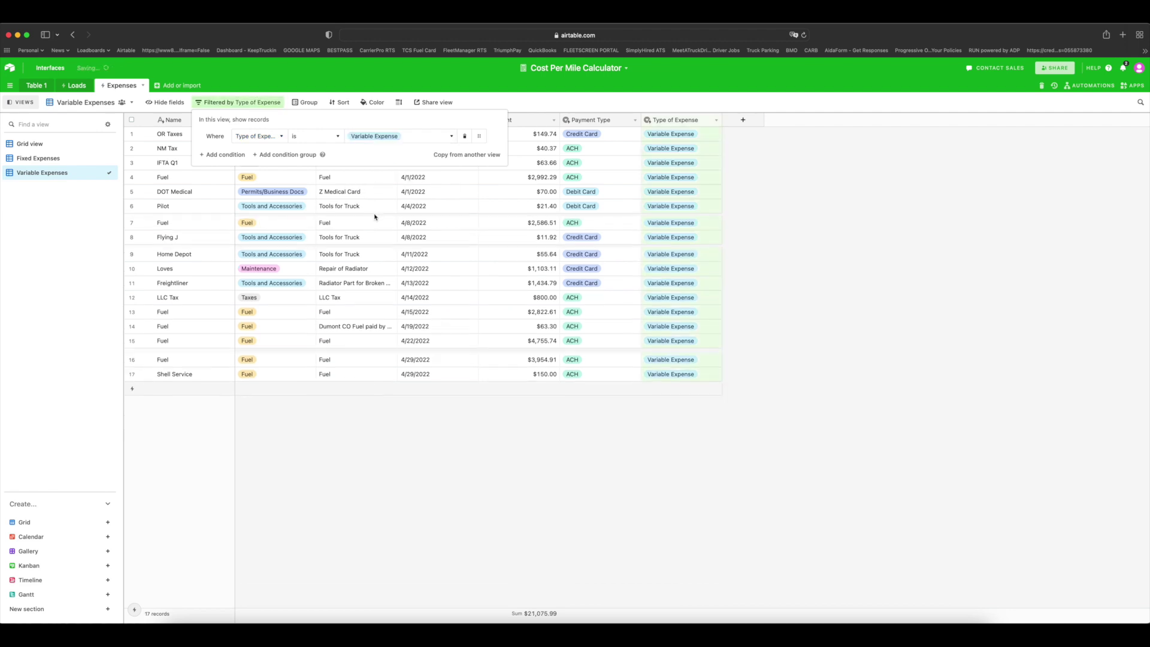
{"action": "left_click", "coordinate": [484, 448]}
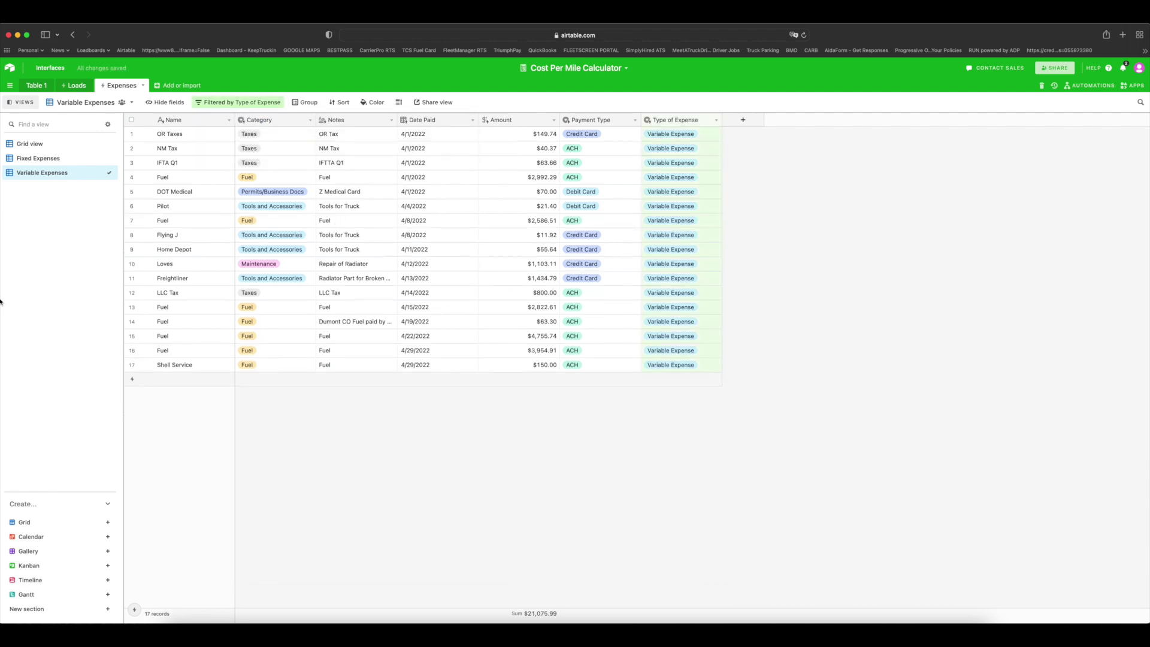
Add a field named Fixed Expense to Table 1 that links to Expenses, limiting record selection to the Fixed Expenses view
{"action": "left_click", "coordinate": [34, 87]}
{"action": "left_click", "coordinate": [345, 122]}
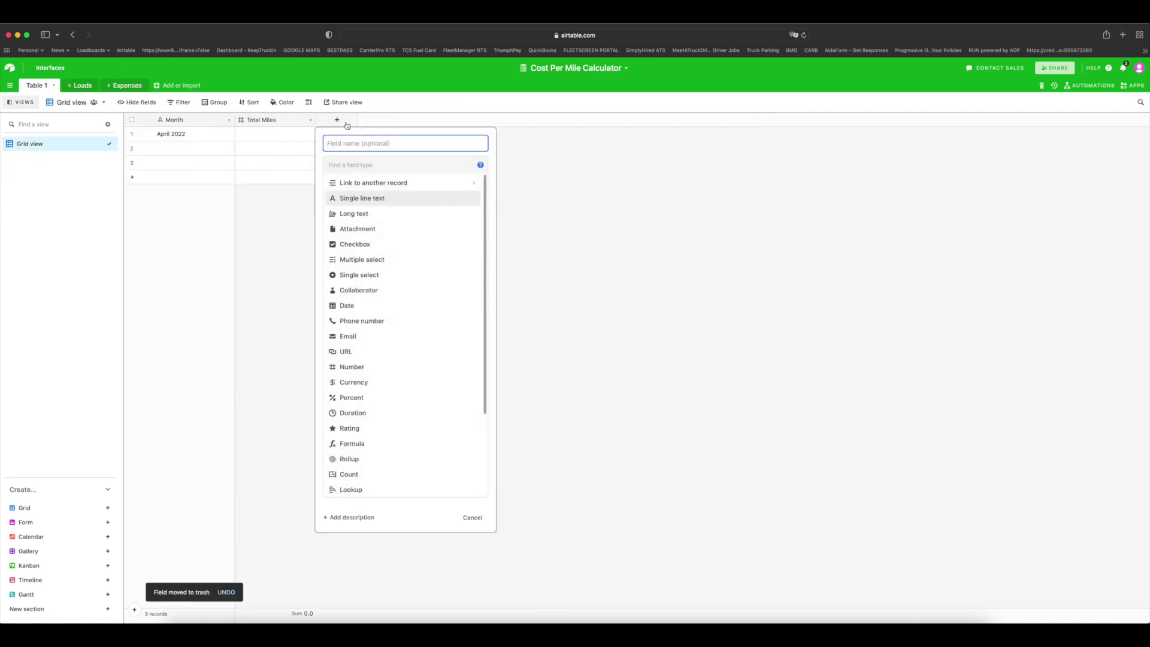
{"action": "left_click", "coordinate": [375, 185]}
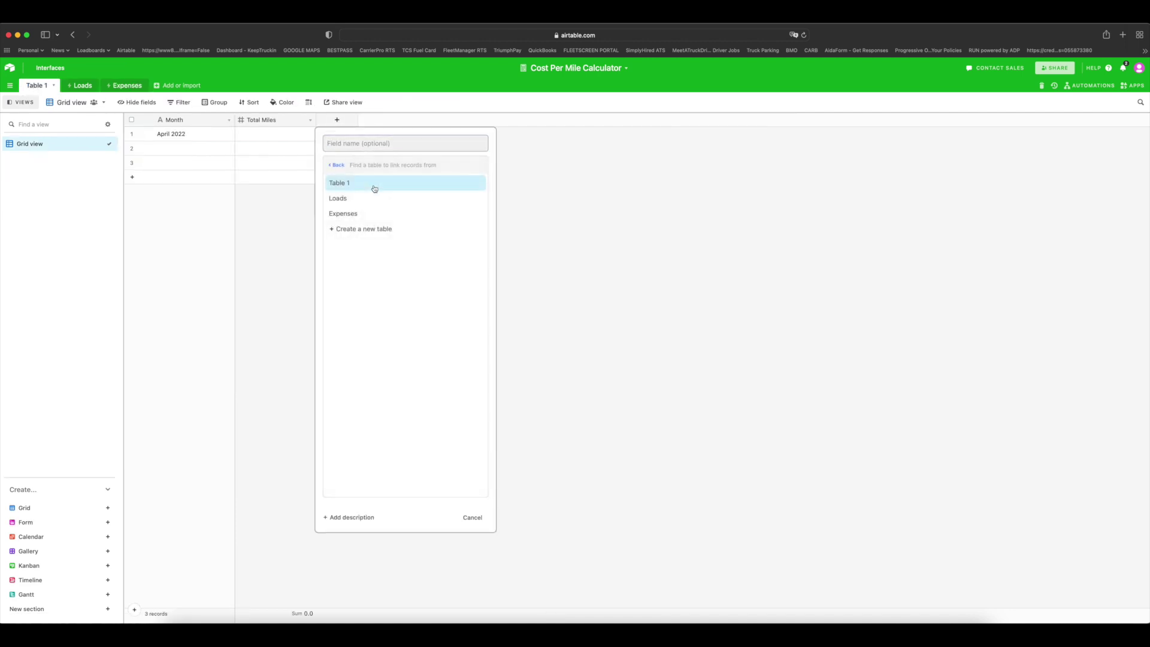
{"action": "left_click", "coordinate": [371, 214]}
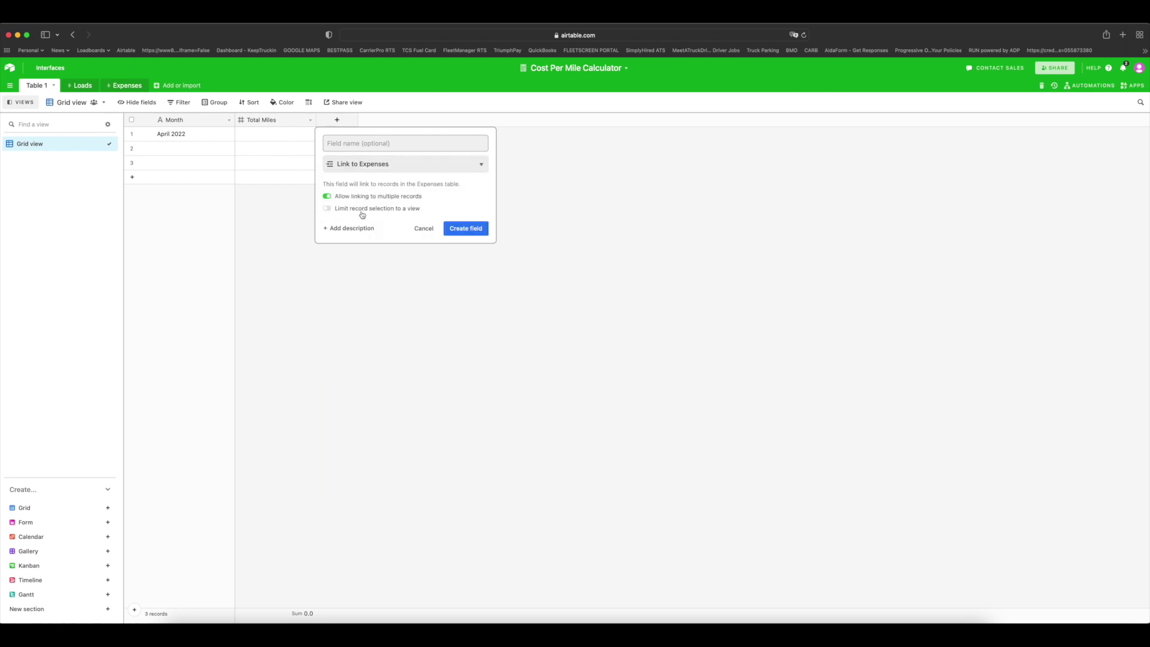
{"action": "left_click", "coordinate": [327, 209]}
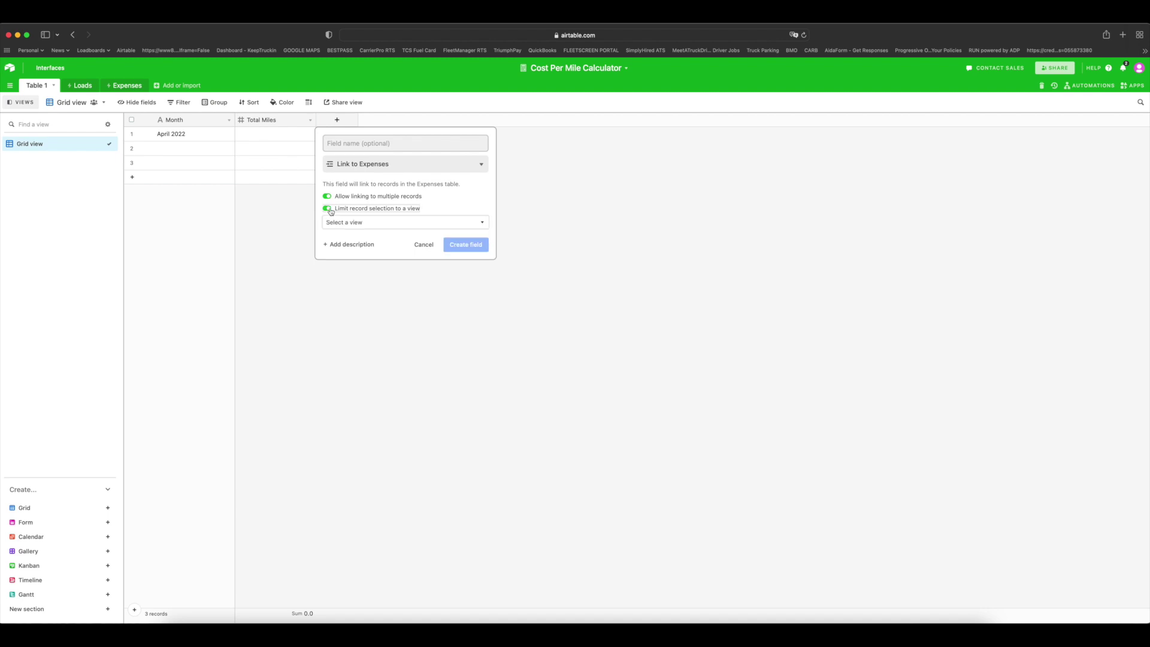
{"action": "left_click", "coordinate": [358, 222]}
{"action": "left_click", "coordinate": [368, 266]}
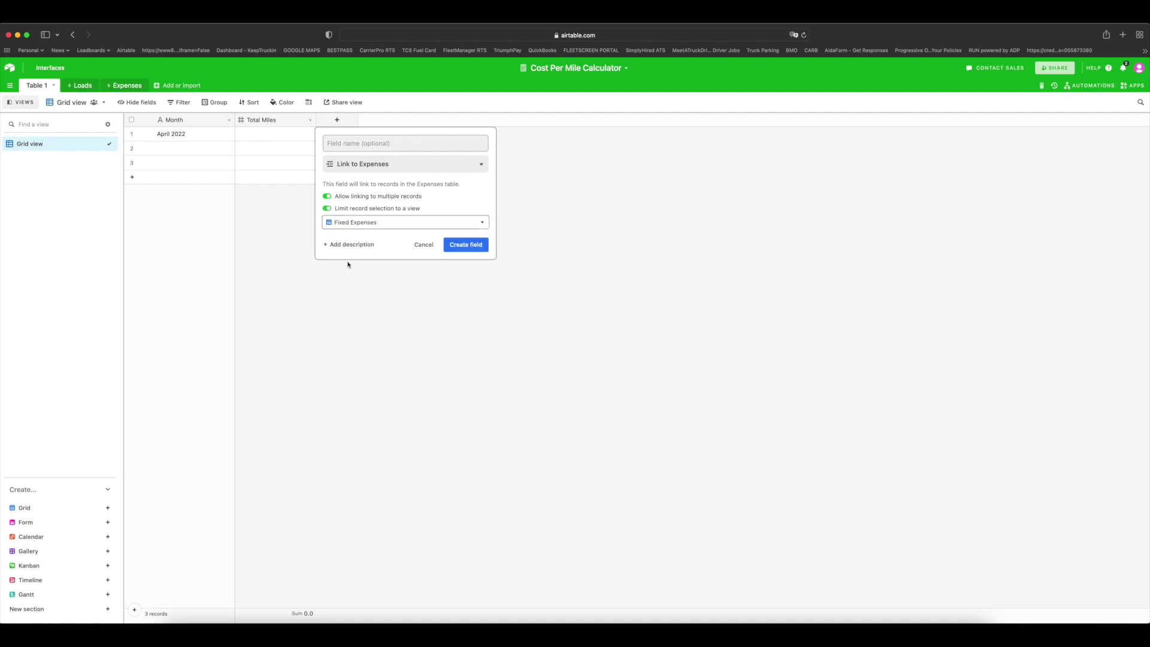
{"action": "left_click", "coordinate": [347, 149]}
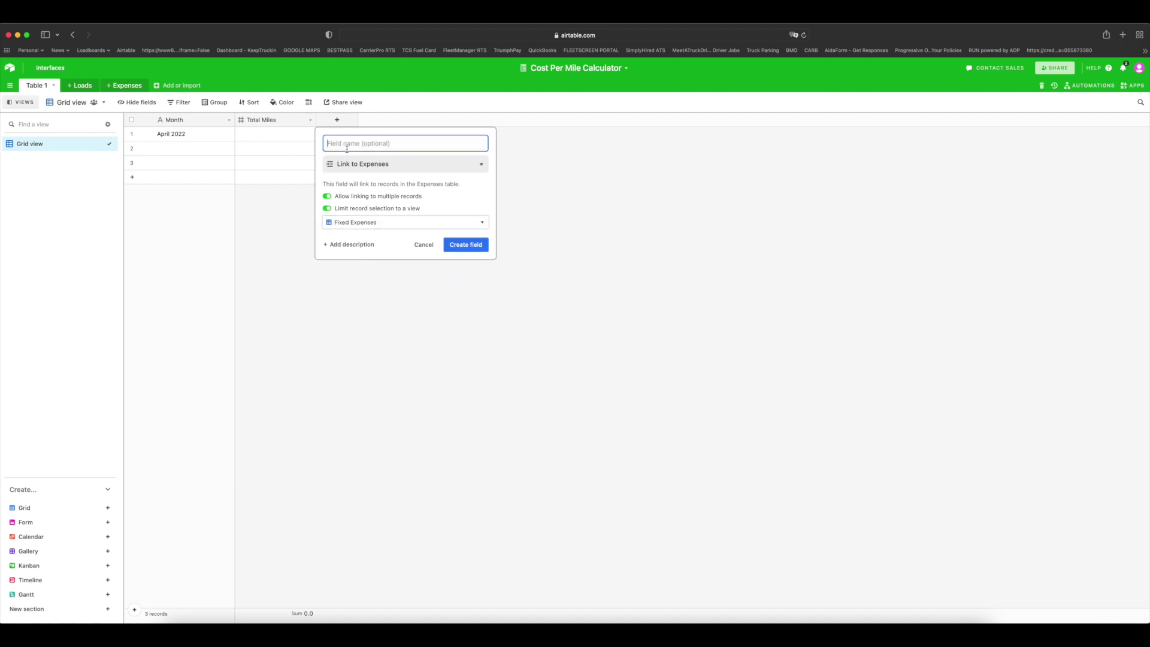
{"action": "type", "text": "Fixed Expense"}
{"action": "key", "text": "Return"}
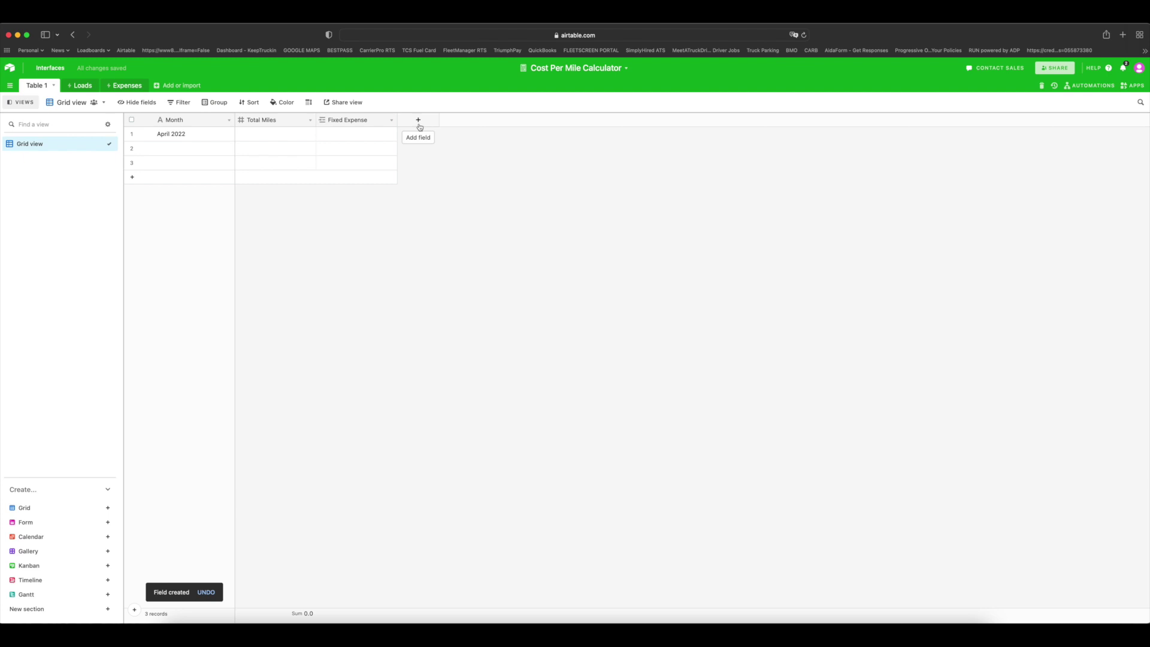
Add a field named Variable Expense to Table 1 that links to Expenses, limiting record selection to the Variable Expenses view
{"action": "left_click", "coordinate": [418, 123]}
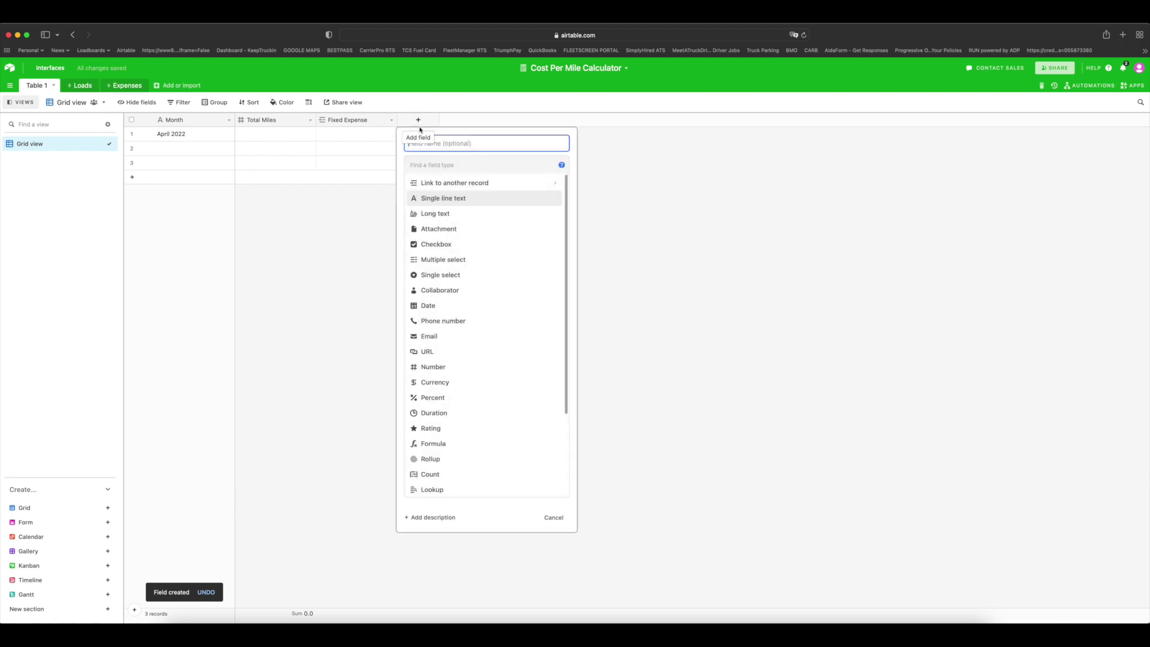
{"action": "left_click", "coordinate": [446, 182]}
{"action": "left_click", "coordinate": [450, 213]}
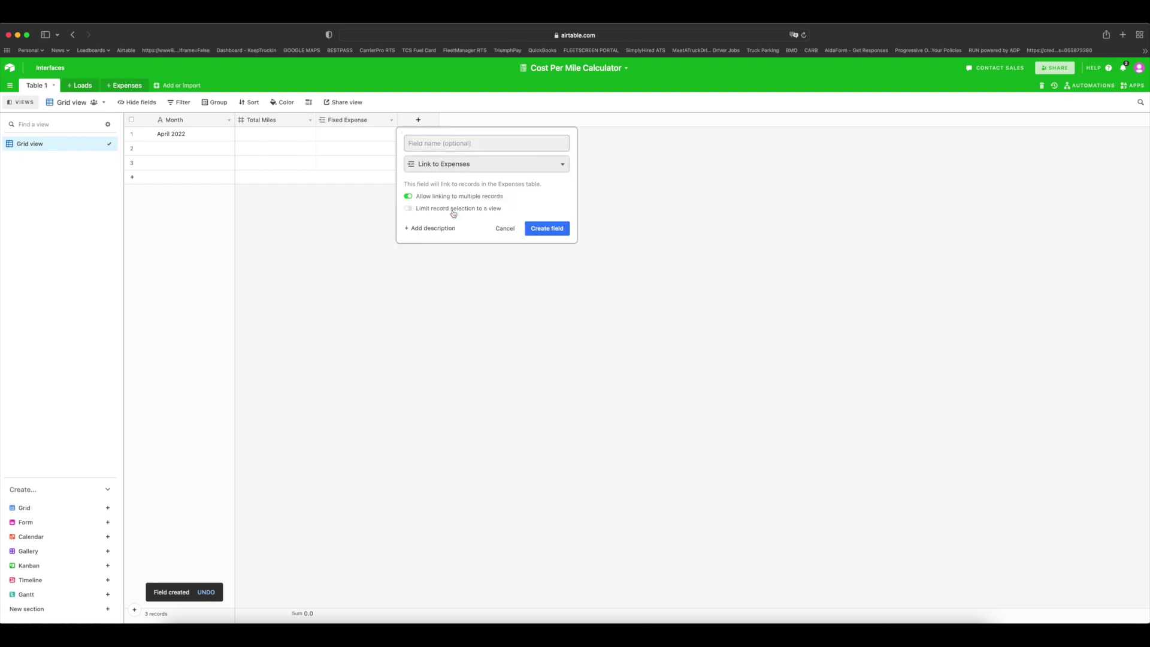
{"action": "left_click", "coordinate": [408, 209]}
{"action": "left_click", "coordinate": [426, 222]}
{"action": "left_click", "coordinate": [460, 282]}
{"action": "left_click", "coordinate": [467, 142]}
{"action": "type", "text": "Variable Expense"}
{"action": "key", "text": "Return"}
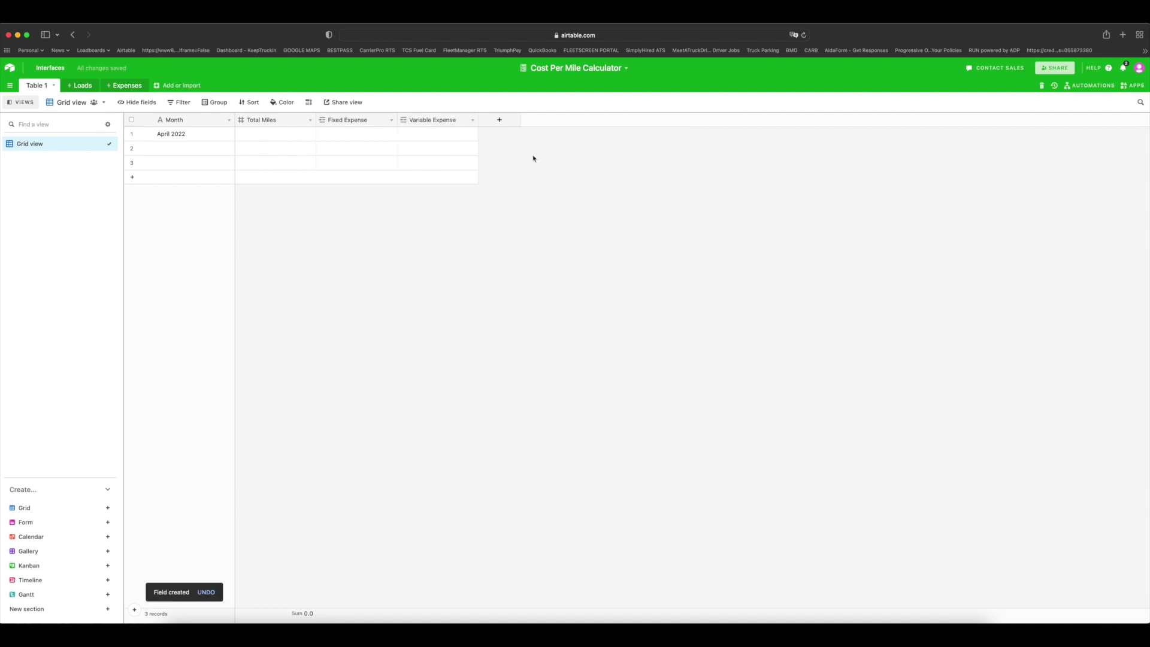
Add a linked-record field to Table 1 that links to the Loads table, allowing multiple records and keeping the default name
{"action": "left_click", "coordinate": [500, 121]}
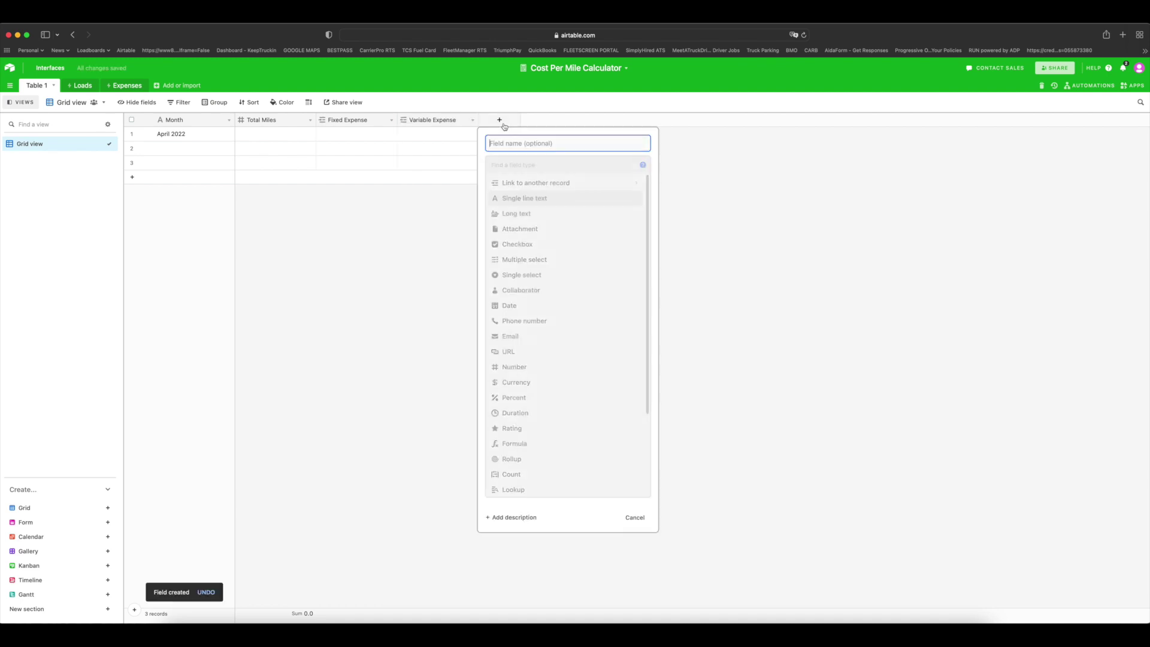
{"action": "left_click", "coordinate": [530, 183]}
{"action": "left_click", "coordinate": [537, 199]}
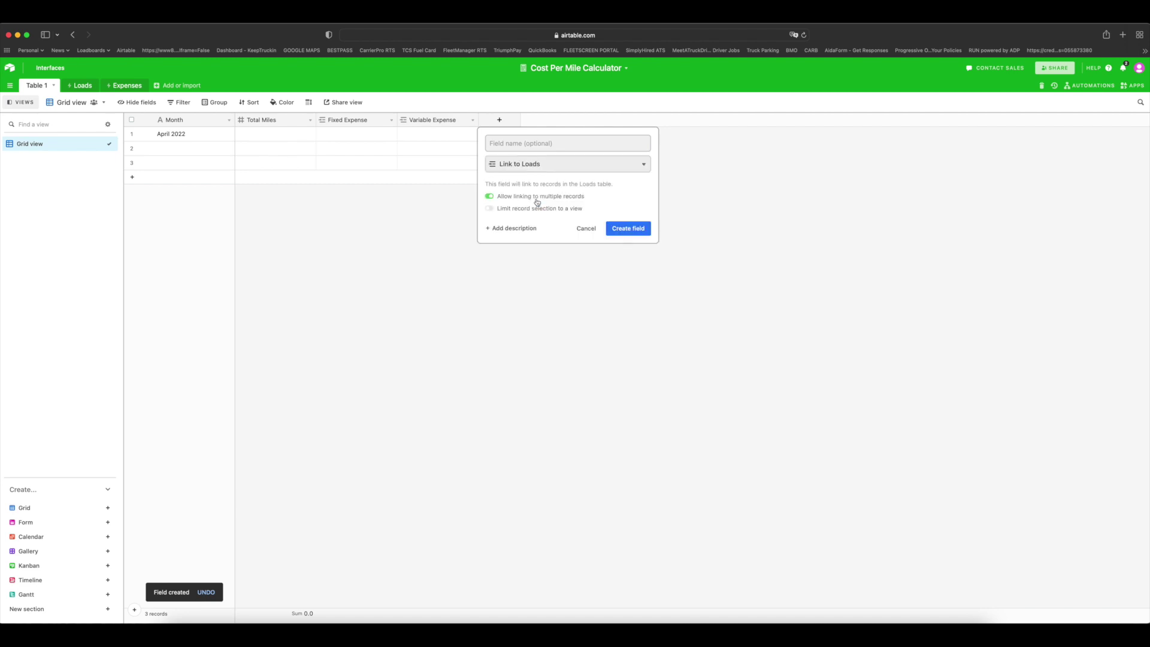
{"action": "left_click", "coordinate": [642, 228]}
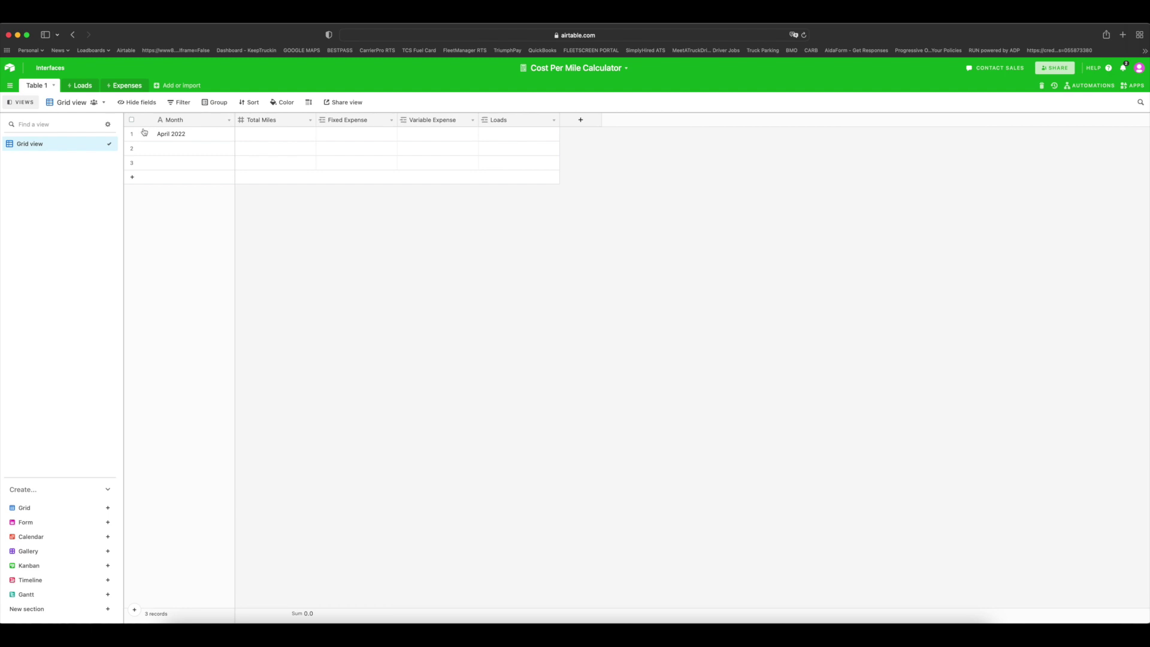
Link the Trailer Payment, DAT, Insurance and Truck Payment records to April 2022 in the Fixed Expense field
{"action": "left_click", "coordinate": [339, 138]}
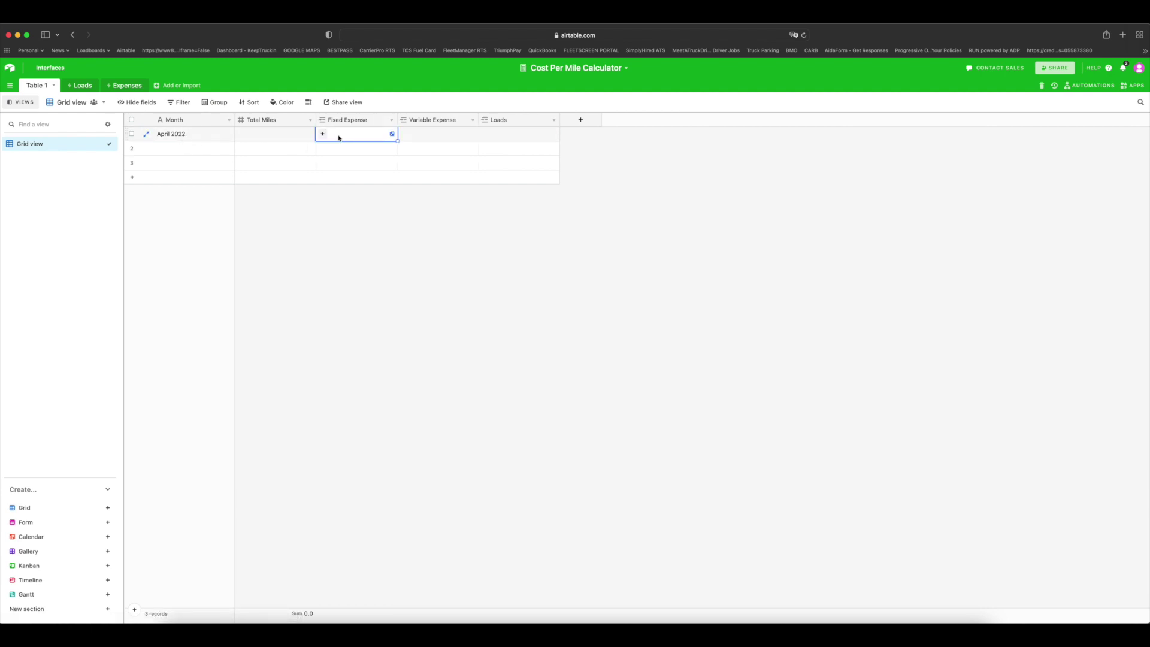
{"action": "left_click", "coordinate": [323, 133]}
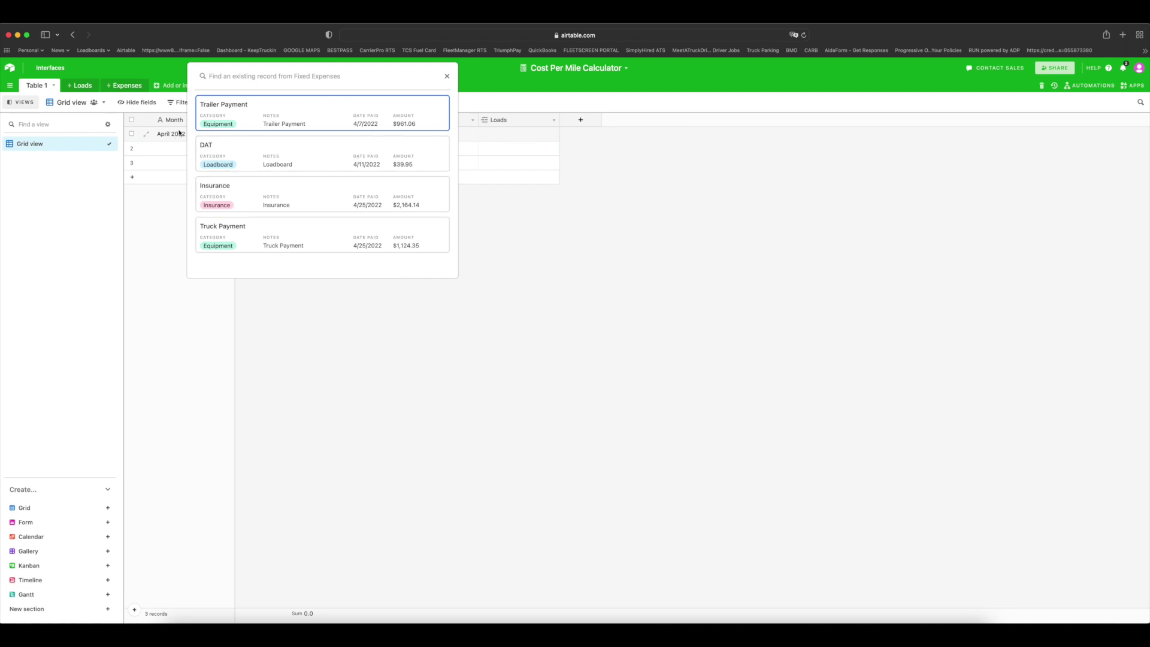
{"action": "left_click", "coordinate": [301, 121]}
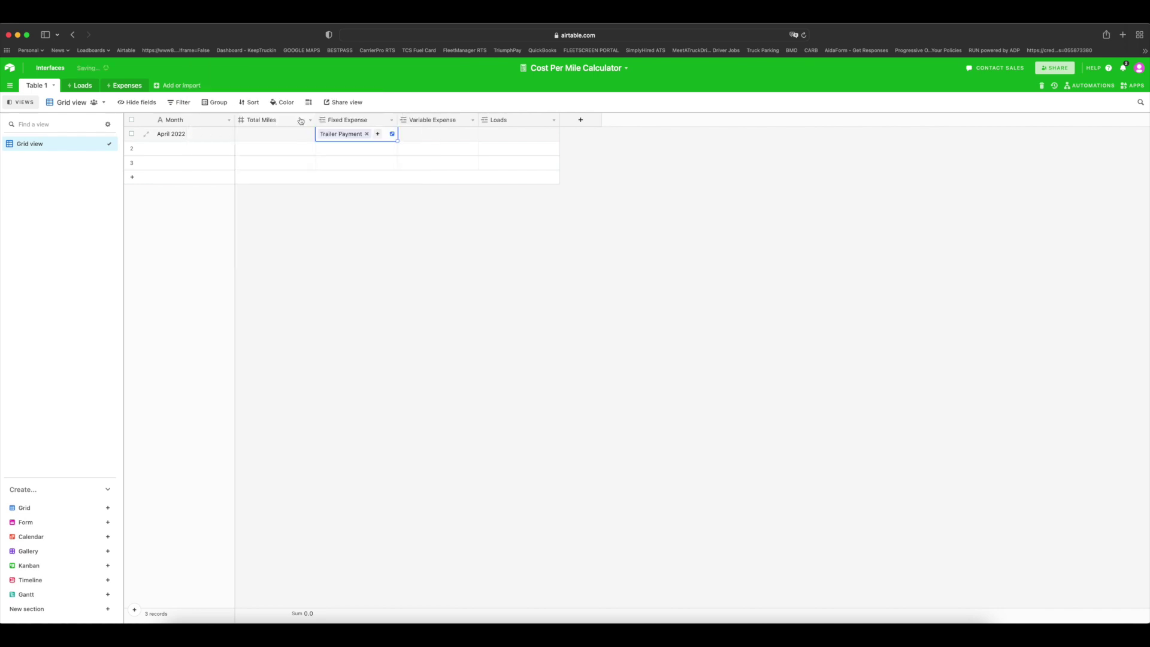
{"action": "left_click", "coordinate": [378, 133]}
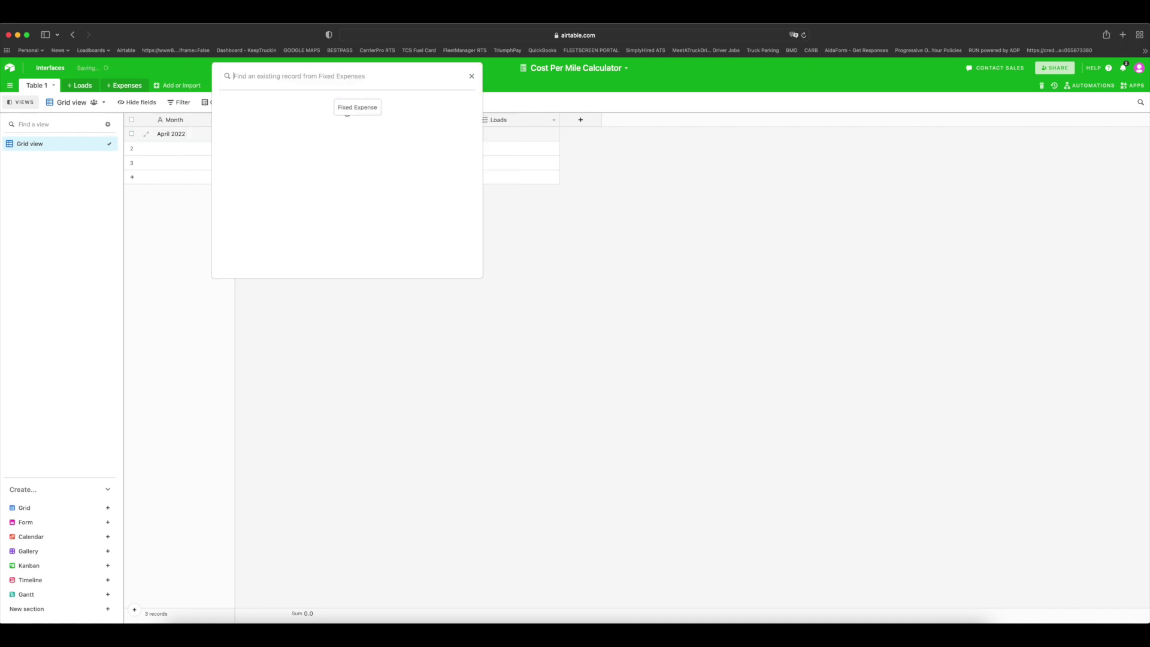
{"action": "left_click", "coordinate": [300, 113]}
{"action": "left_click", "coordinate": [386, 134]}
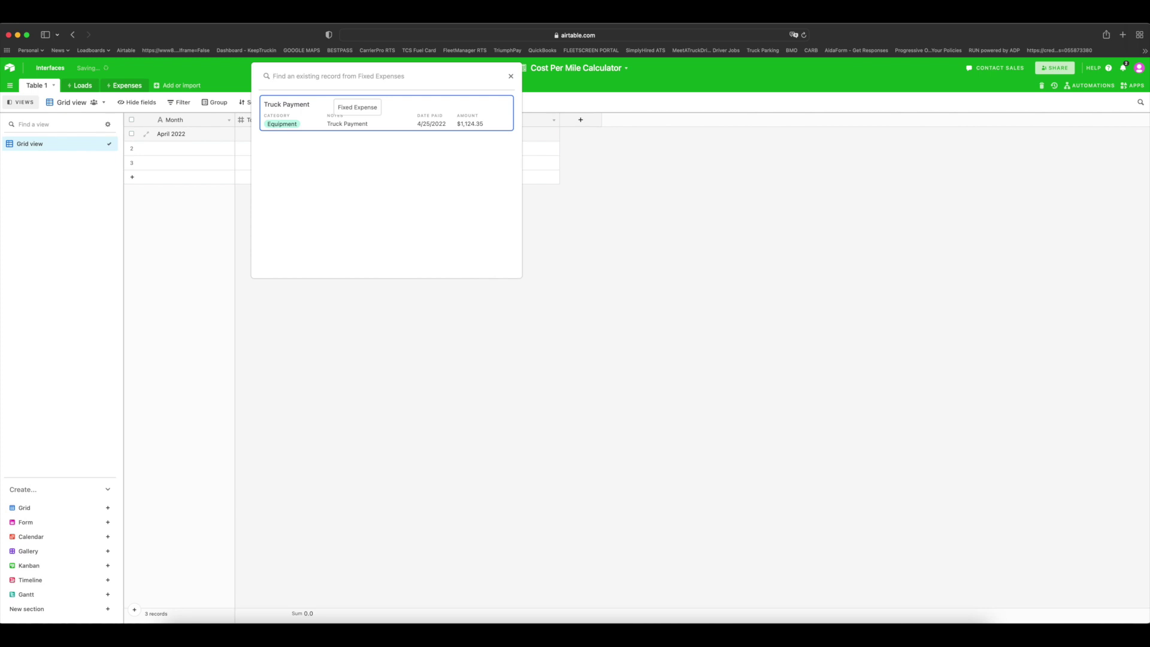
{"action": "key", "text": "Return"}
{"action": "left_click", "coordinate": [387, 254]}
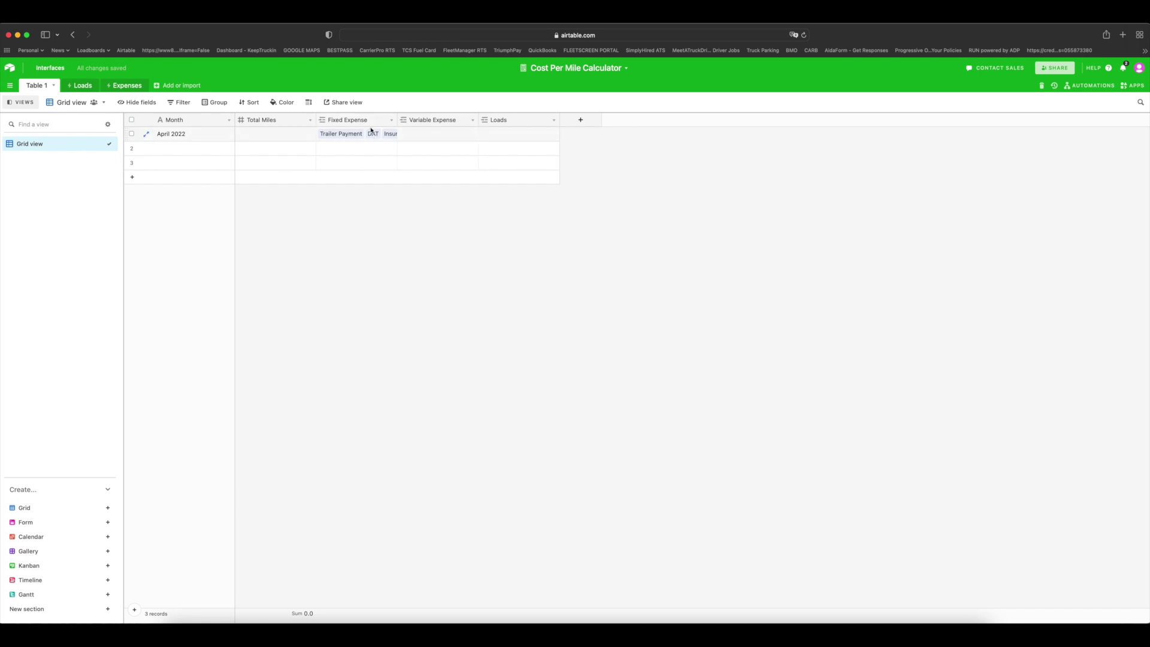
Link the variable expense records, including OR Taxes, NM Tax and IFTA Q1, to April 2022 in the Variable Expense field
{"action": "left_click", "coordinate": [431, 139]}
{"action": "left_click", "coordinate": [404, 134]}
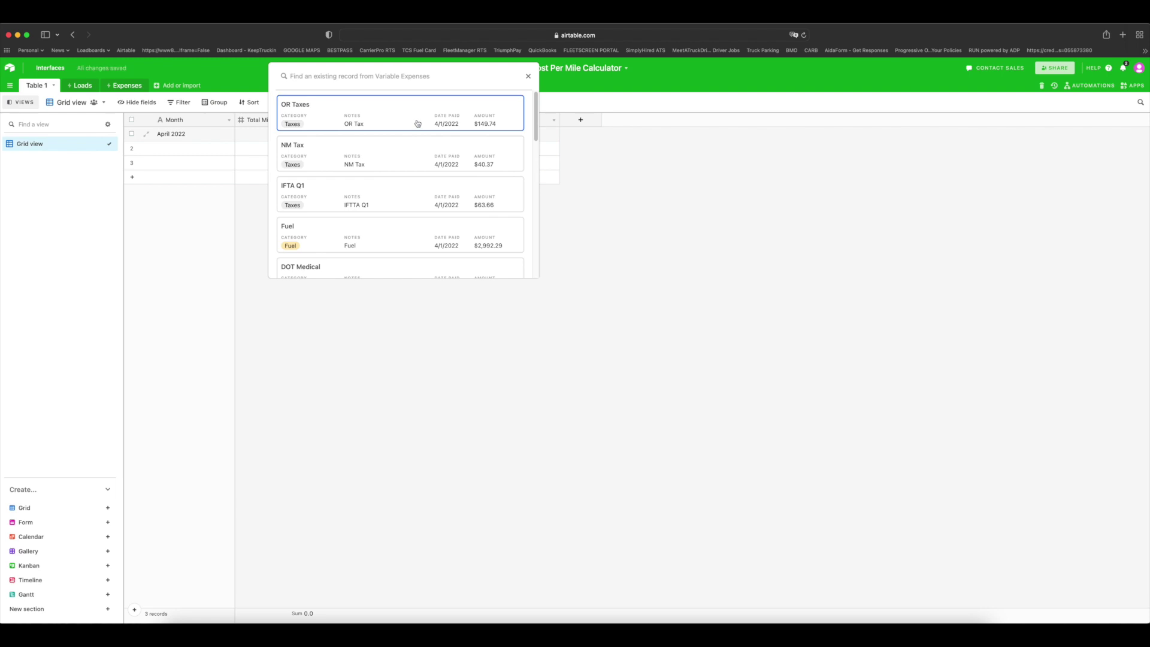
{"action": "left_click", "coordinate": [418, 123]}
{"action": "left_click", "coordinate": [441, 133]}
{"action": "left_click", "coordinate": [436, 113]}
{"action": "left_click", "coordinate": [436, 113]}
{"action": "left_click", "coordinate": [470, 146]}
{"action": "left_click", "coordinate": [443, 112]}
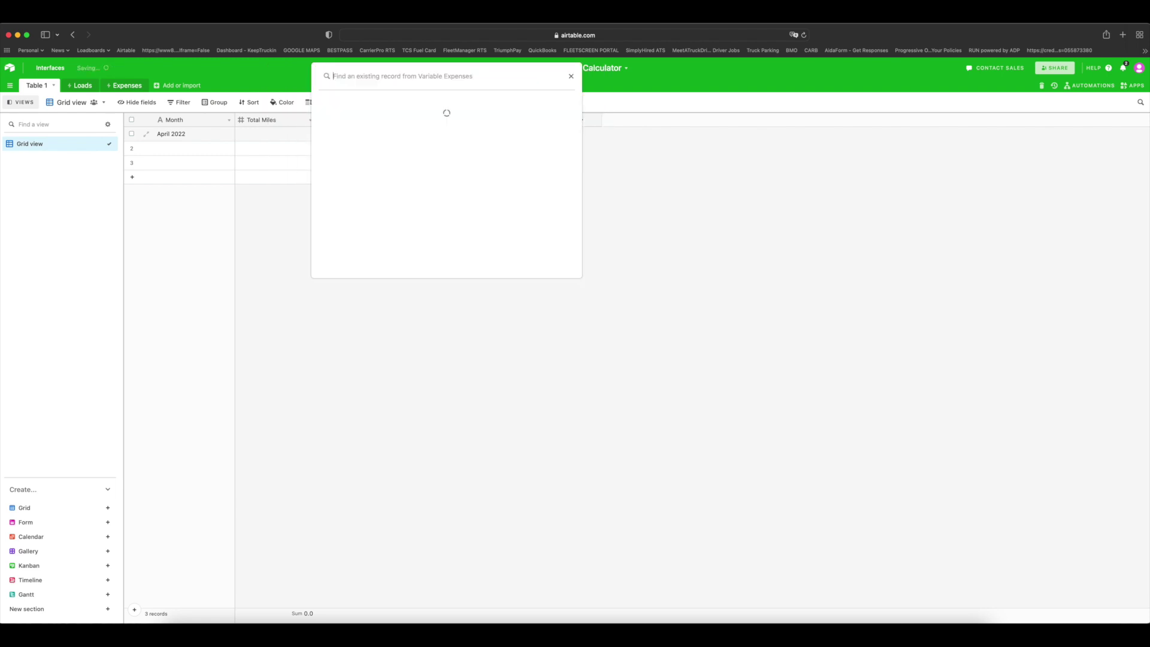
{"action": "left_click", "coordinate": [471, 145]}
{"action": "key", "text": "Escape"}
{"action": "key", "text": "Escape"}
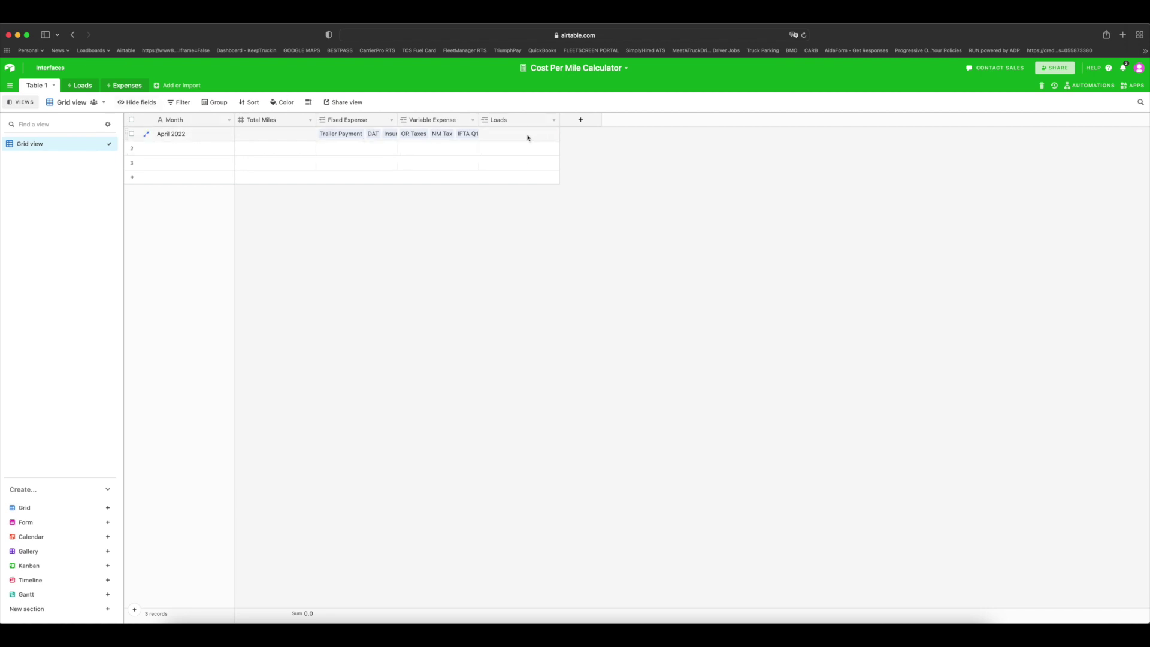
Link all of the available load records to April 2022 in the Loads field
{"action": "left_click", "coordinate": [498, 133]}
{"action": "left_click", "coordinate": [486, 133]}
{"action": "left_click", "coordinate": [486, 136]}
{"action": "left_click", "coordinate": [525, 133]}
{"action": "left_click", "coordinate": [525, 114]}
{"action": "left_click", "coordinate": [535, 133]}
{"action": "key", "text": "Return"}
{"action": "key", "text": "Return"}
{"action": "key", "text": "Return"}
{"action": "key", "text": "Return"}
{"action": "key", "text": "Return"}
{"action": "key", "text": "Return"}
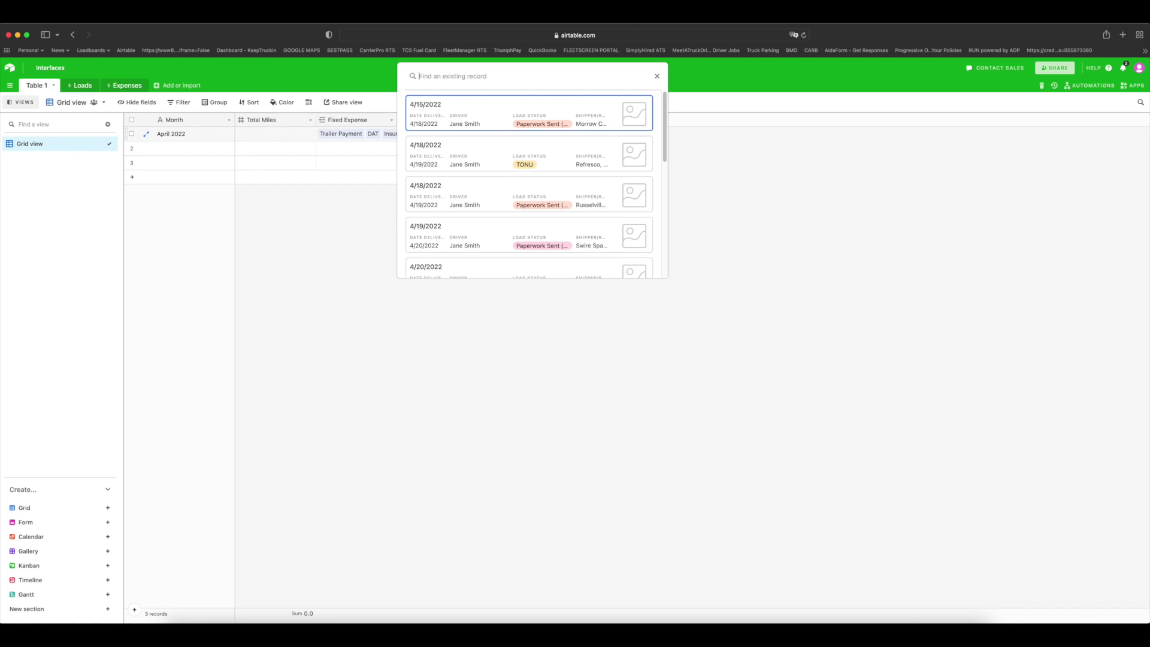
{"action": "key", "text": "Return"}
{"action": "key", "text": "Return"}
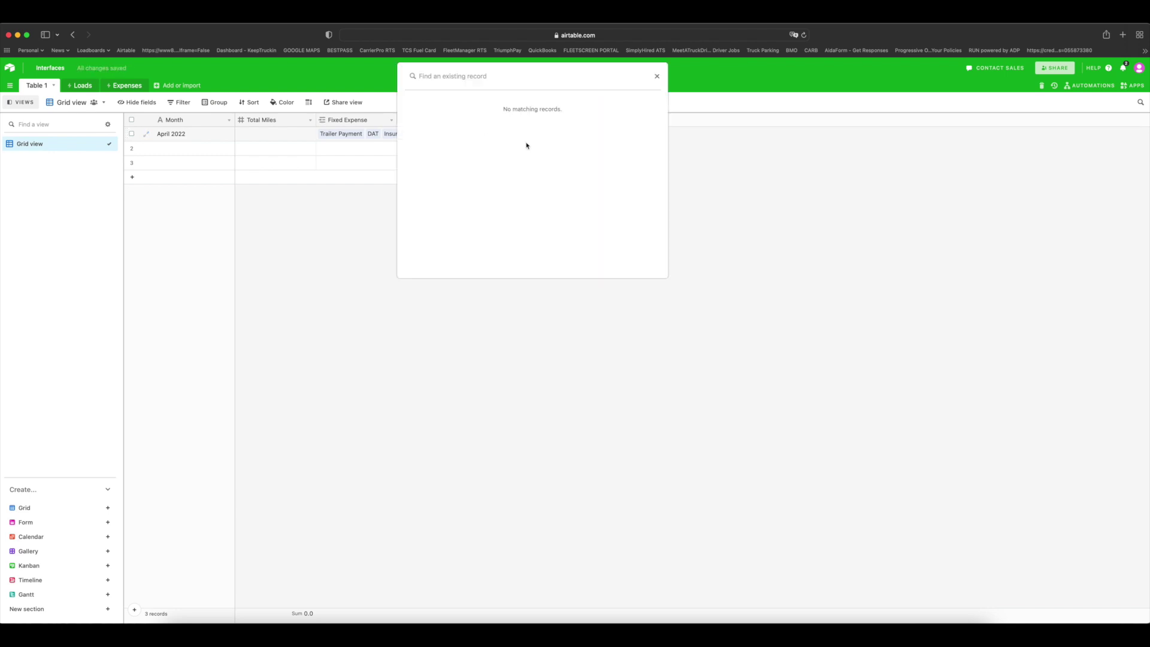
{"action": "key", "text": "Escape"}
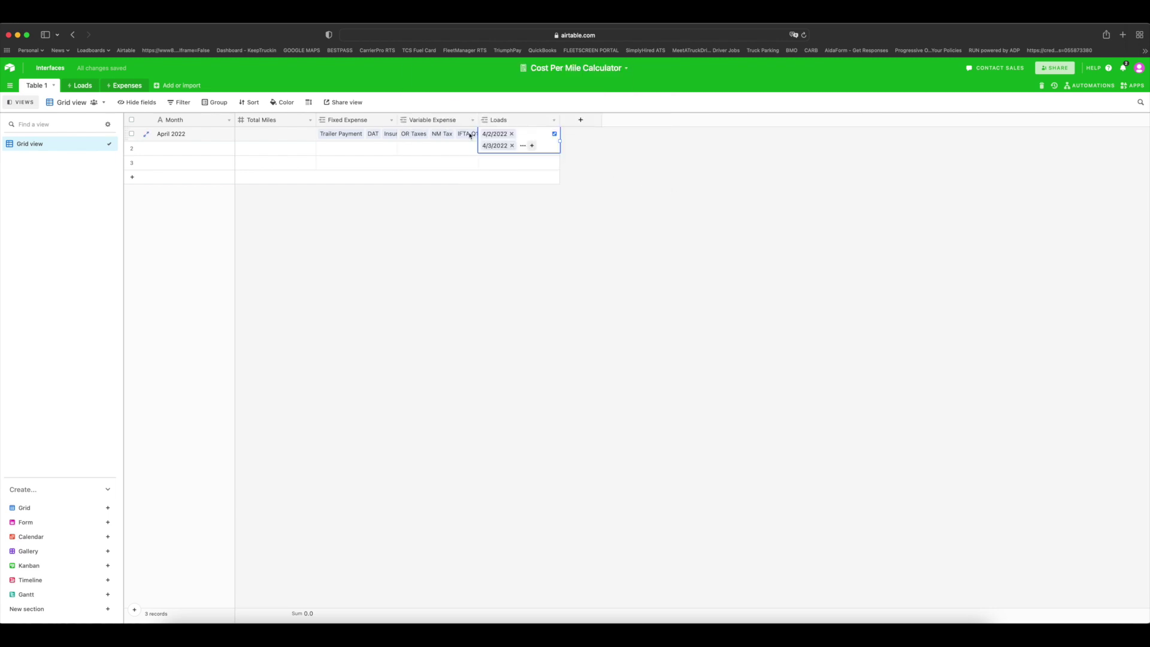
{"action": "left_click", "coordinate": [635, 160]}
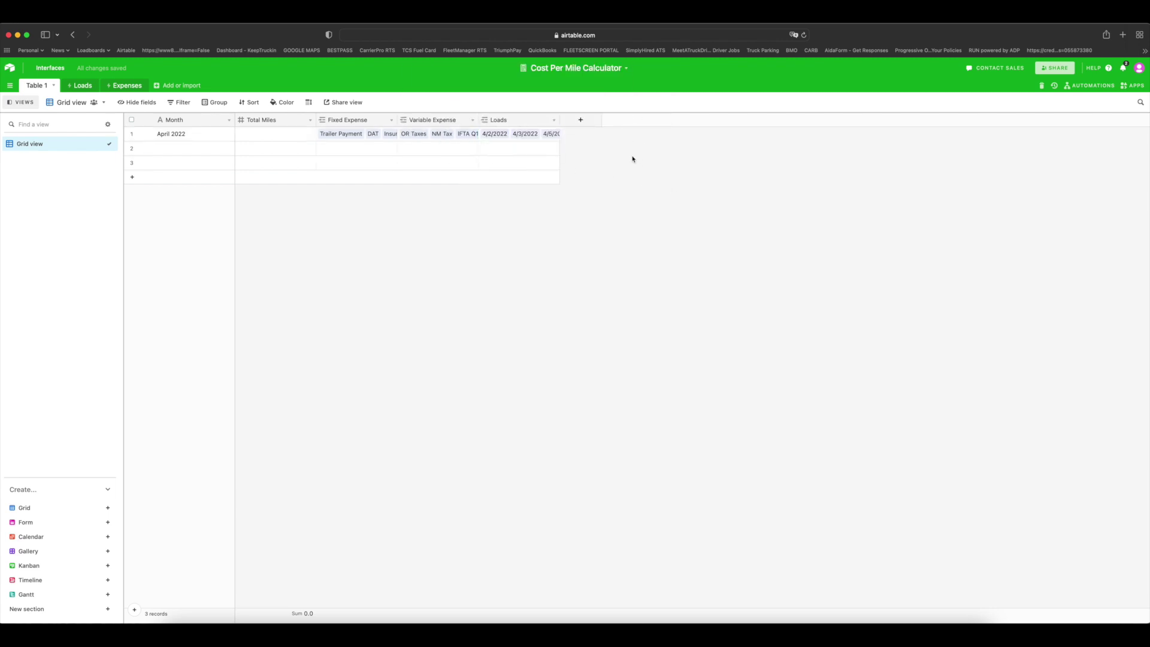
Start a rollup field named Total Income in Table 1 that summarizes the records linked through Loads
{"action": "left_click", "coordinate": [581, 120]}
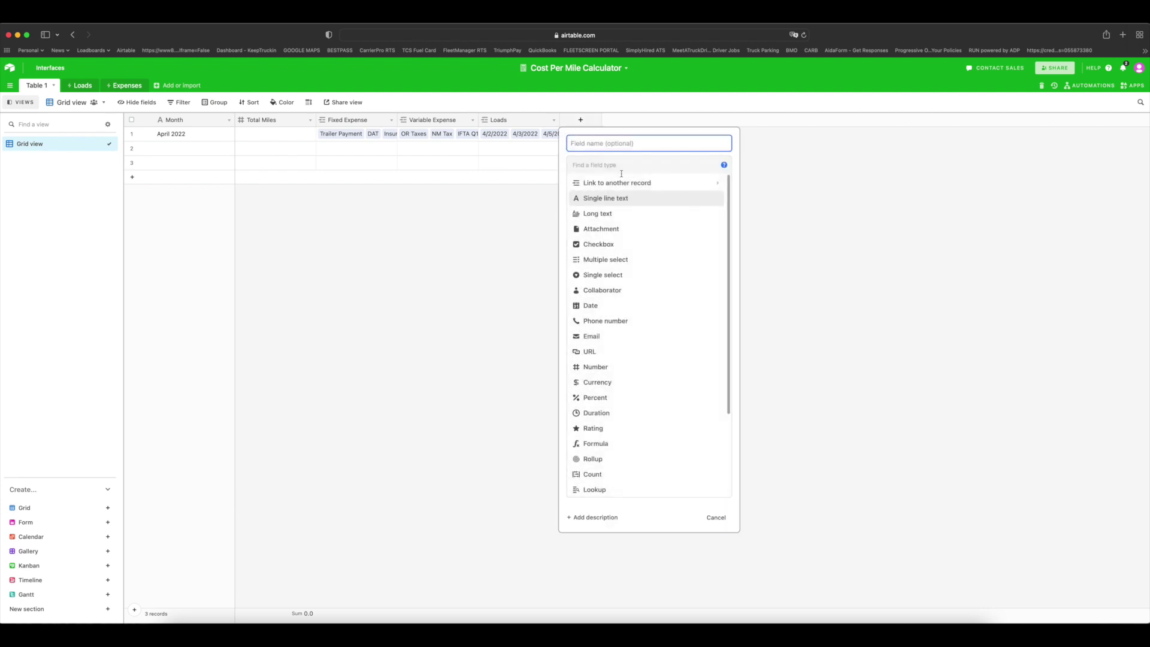
{"action": "left_click", "coordinate": [617, 462]}
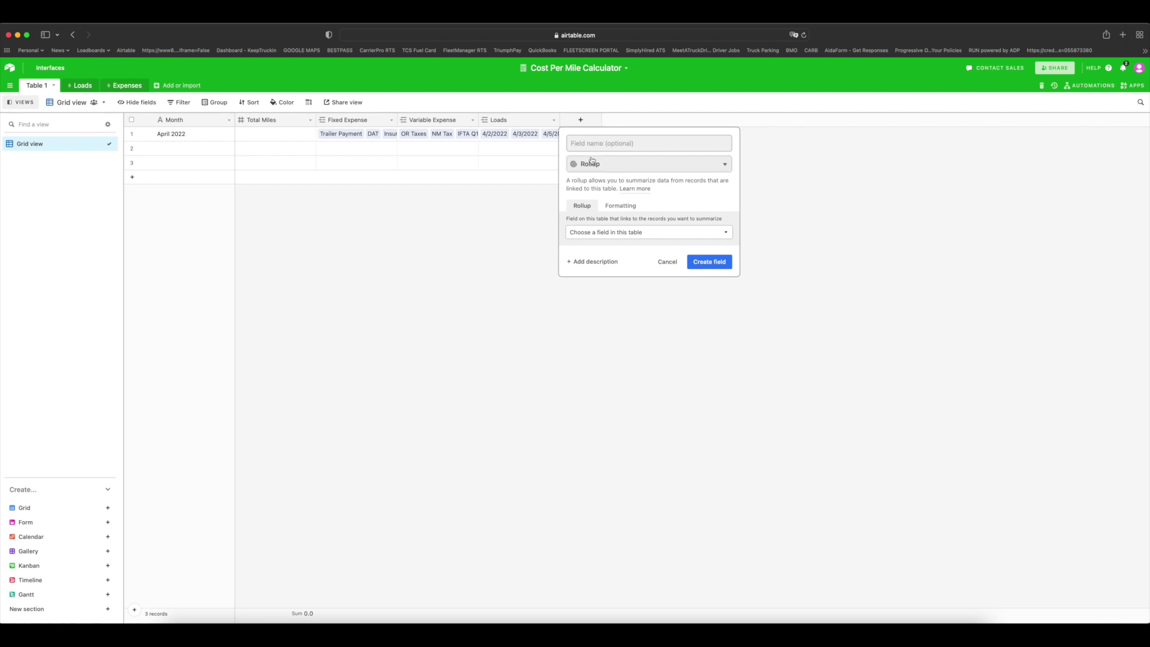
{"action": "left_click", "coordinate": [602, 142]}
{"action": "type", "text": "Tot"}
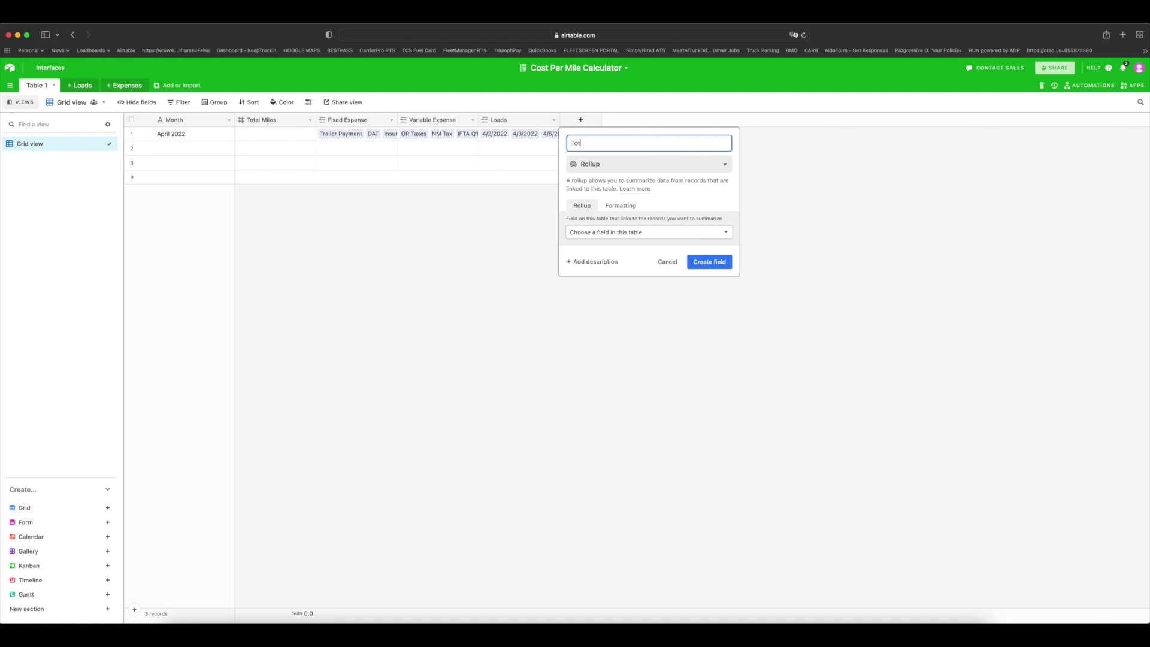
{"action": "type", "text": "al Income"}
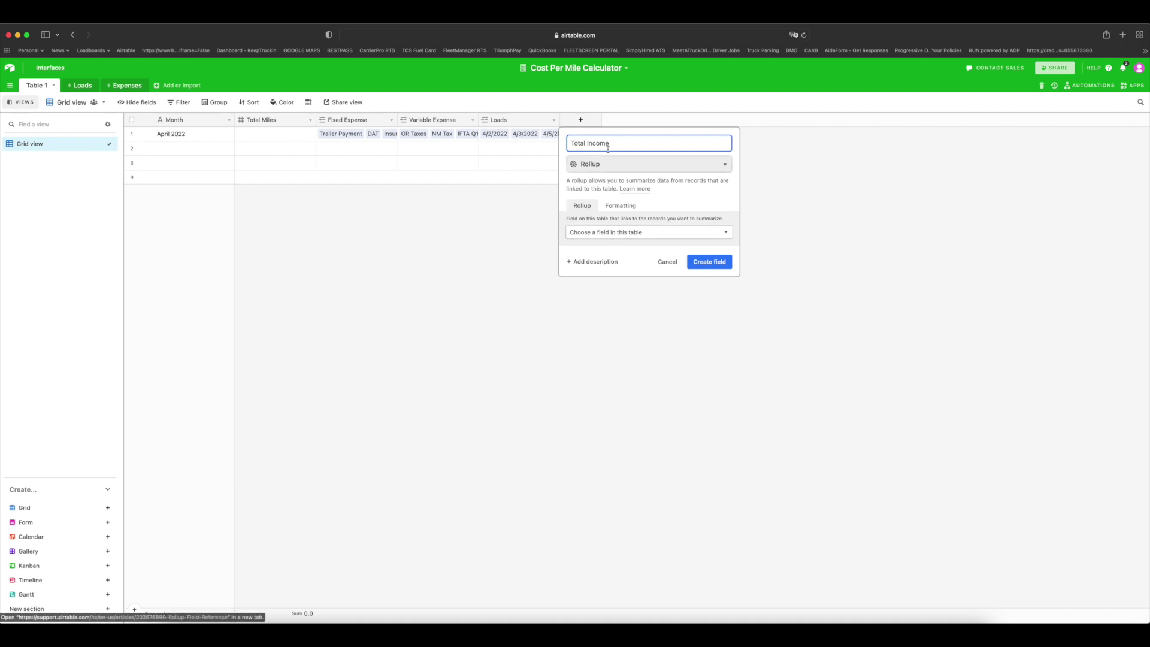
{"action": "left_click", "coordinate": [623, 233]}
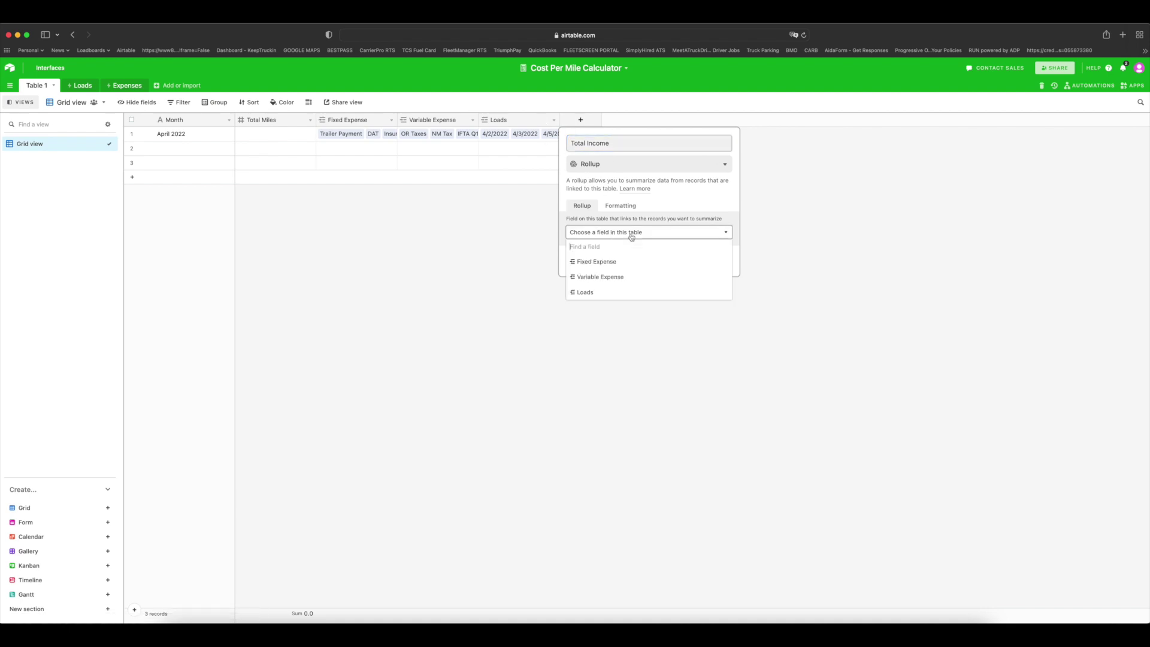
{"action": "left_click", "coordinate": [613, 293]}
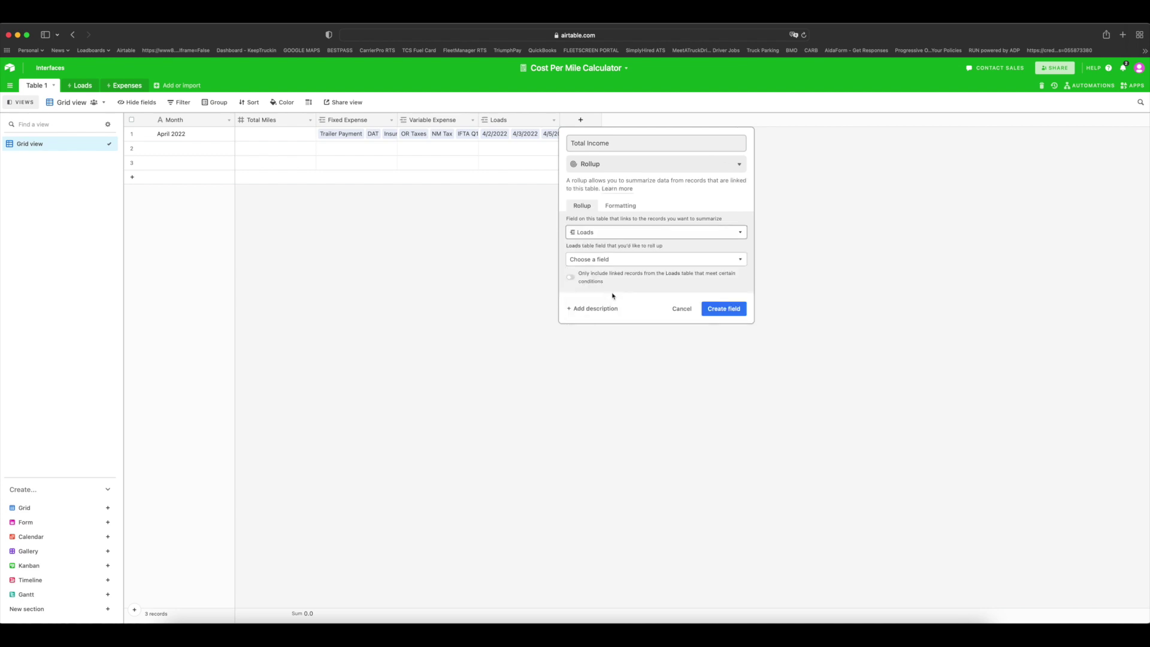
Roll up Load Rate with the SUM(values) formula, keep the currency format, and create the Total Income field
{"action": "left_click", "coordinate": [596, 260]}
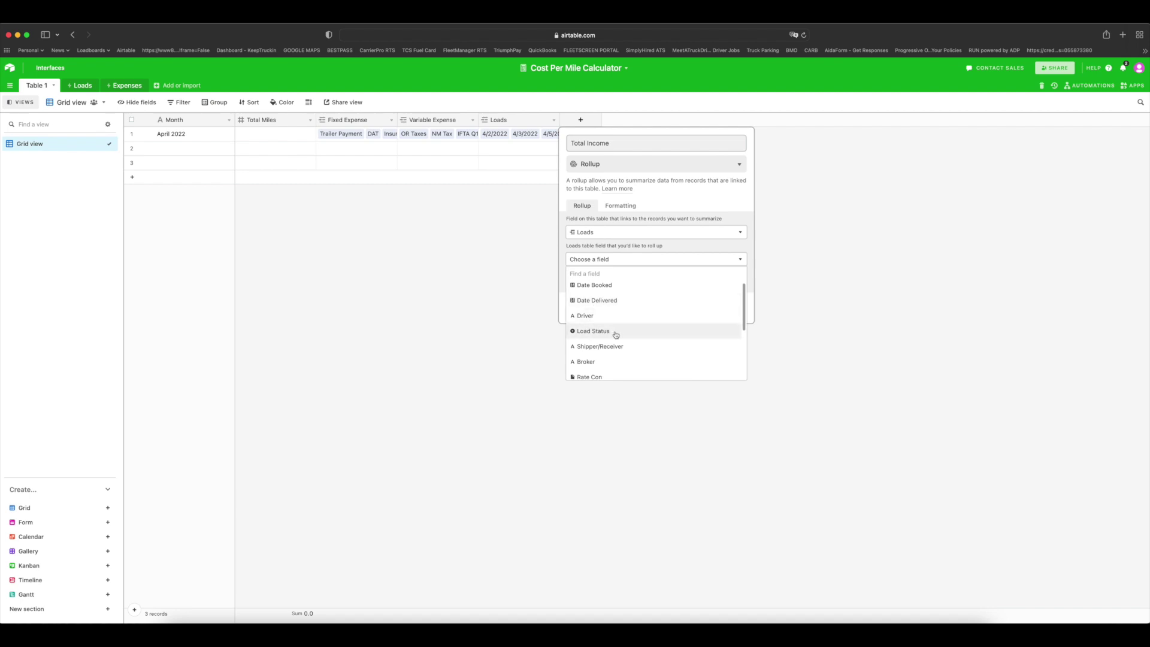
{"action": "scroll", "coordinate": [620, 345], "scroll_direction": "down", "scroll_amount": 3}
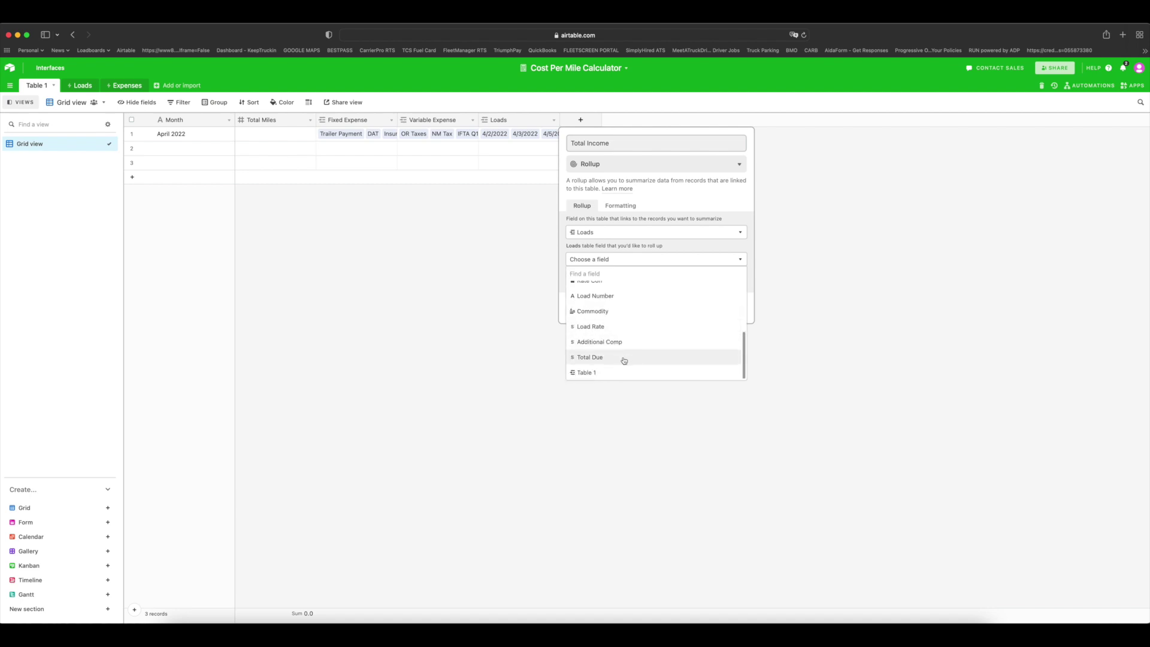
{"action": "left_click", "coordinate": [602, 331]}
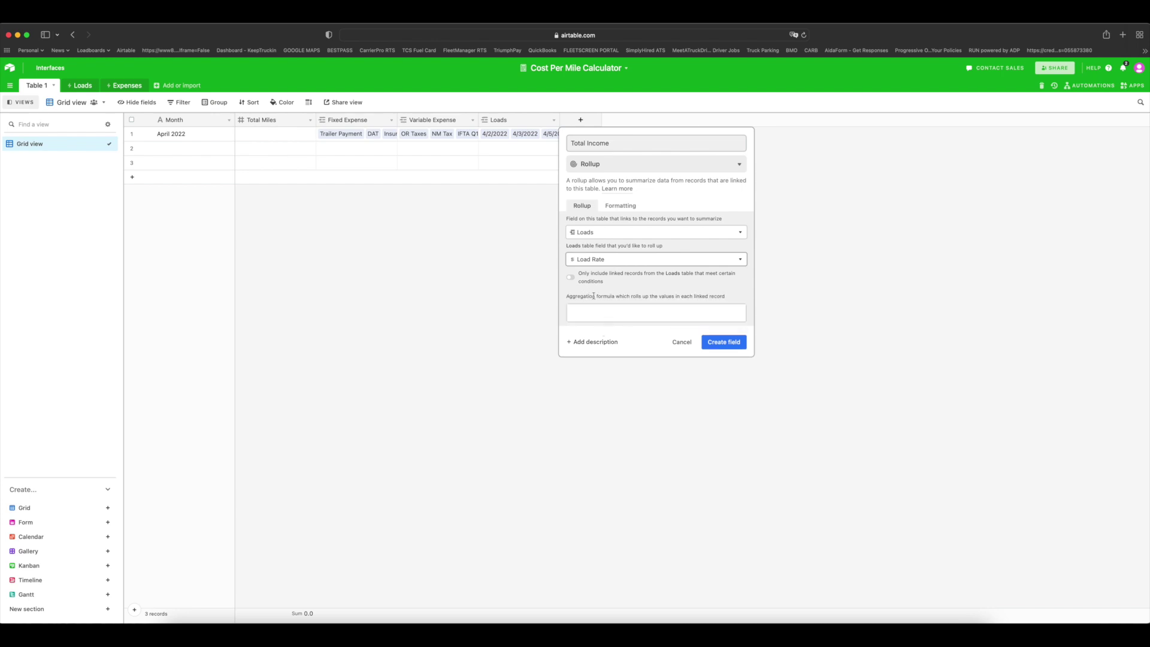
{"action": "left_click", "coordinate": [585, 313]}
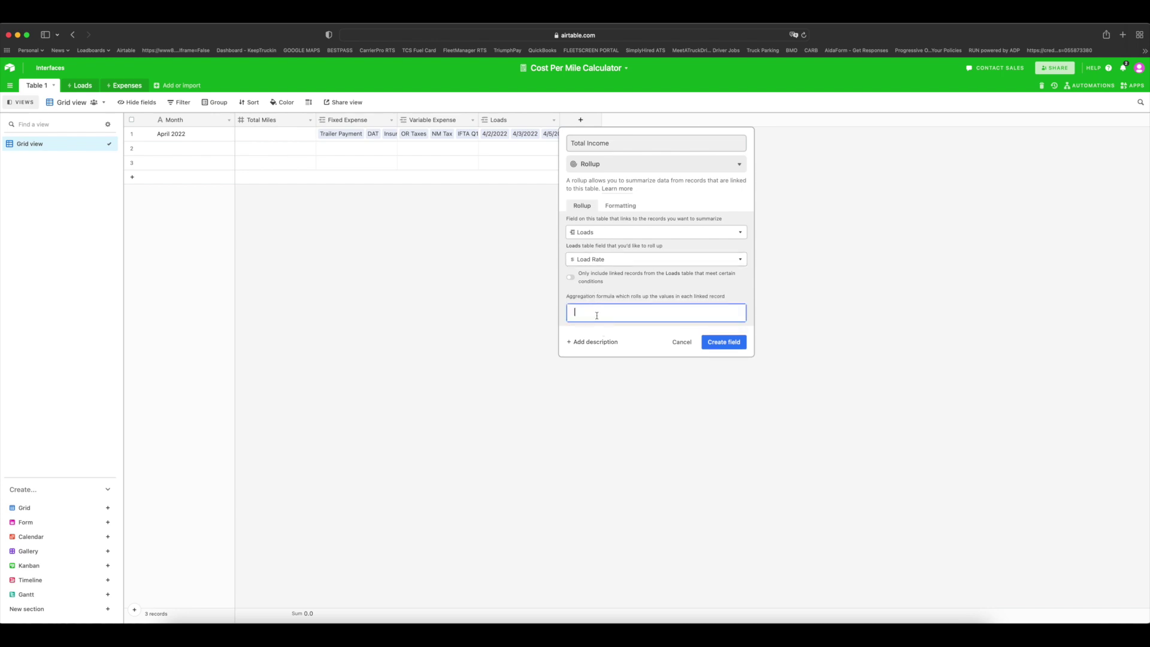
{"action": "type", "text": "SUM"}
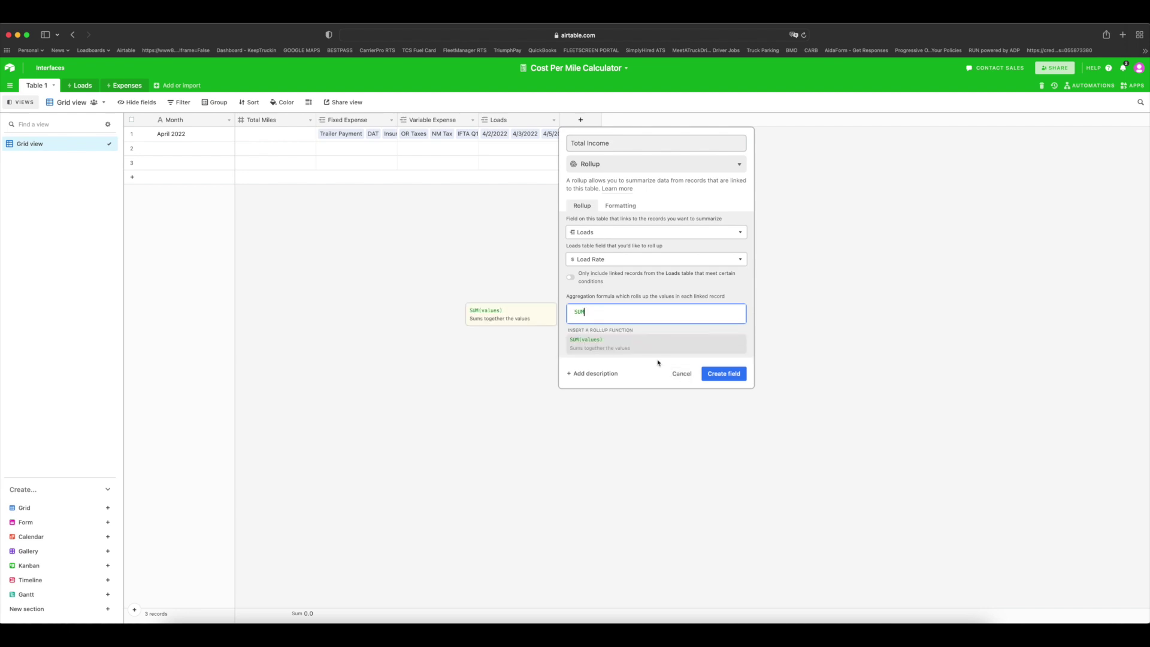
{"action": "left_click", "coordinate": [652, 352]}
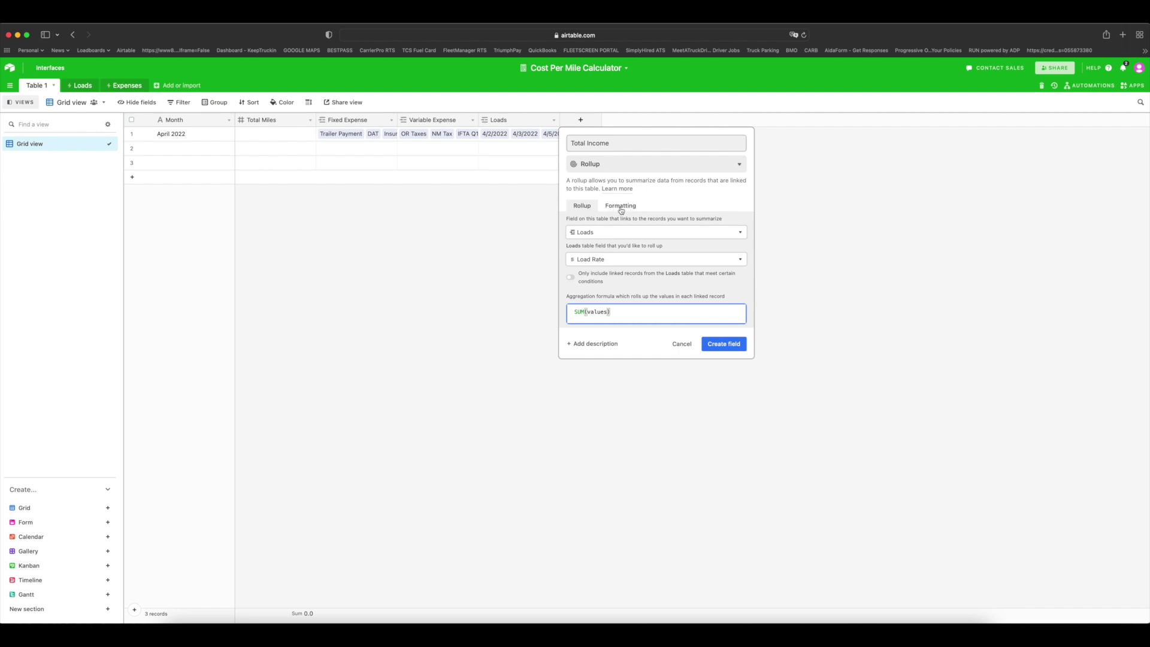
{"action": "left_click", "coordinate": [621, 207]}
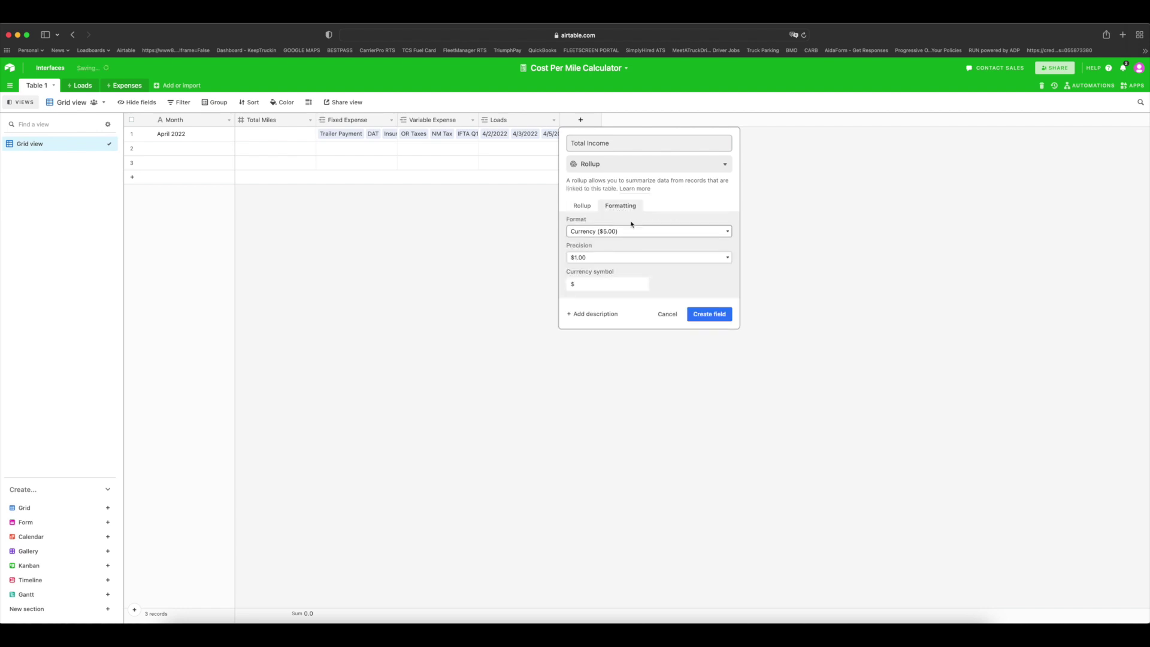
{"action": "left_click", "coordinate": [716, 318]}
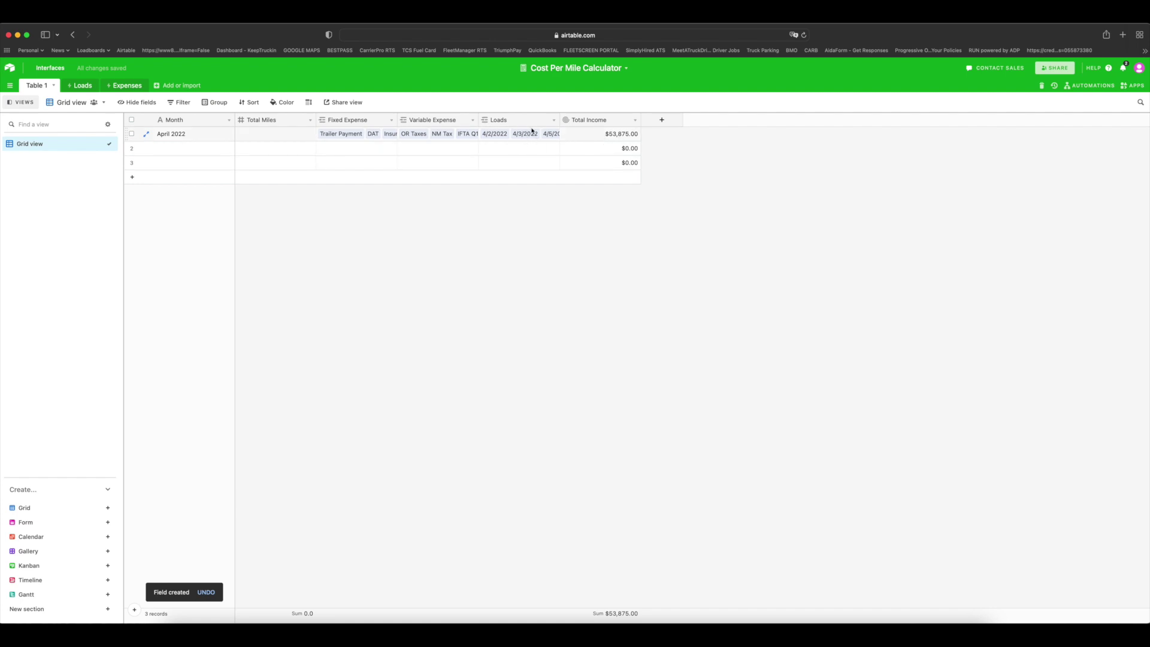
Check the sum of all Load Rate values in the Loads table, and return to Table 1
{"action": "left_click", "coordinate": [83, 85]}
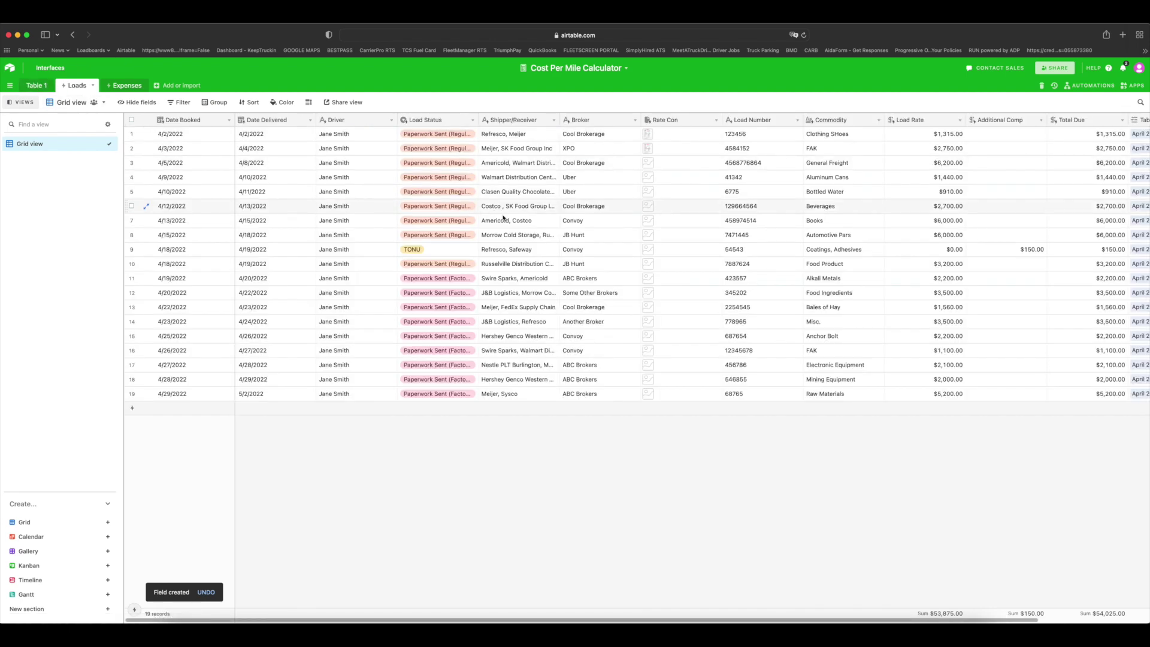
{"action": "left_click_drag", "start_coordinate": [932, 134], "coordinate": [937, 396]}
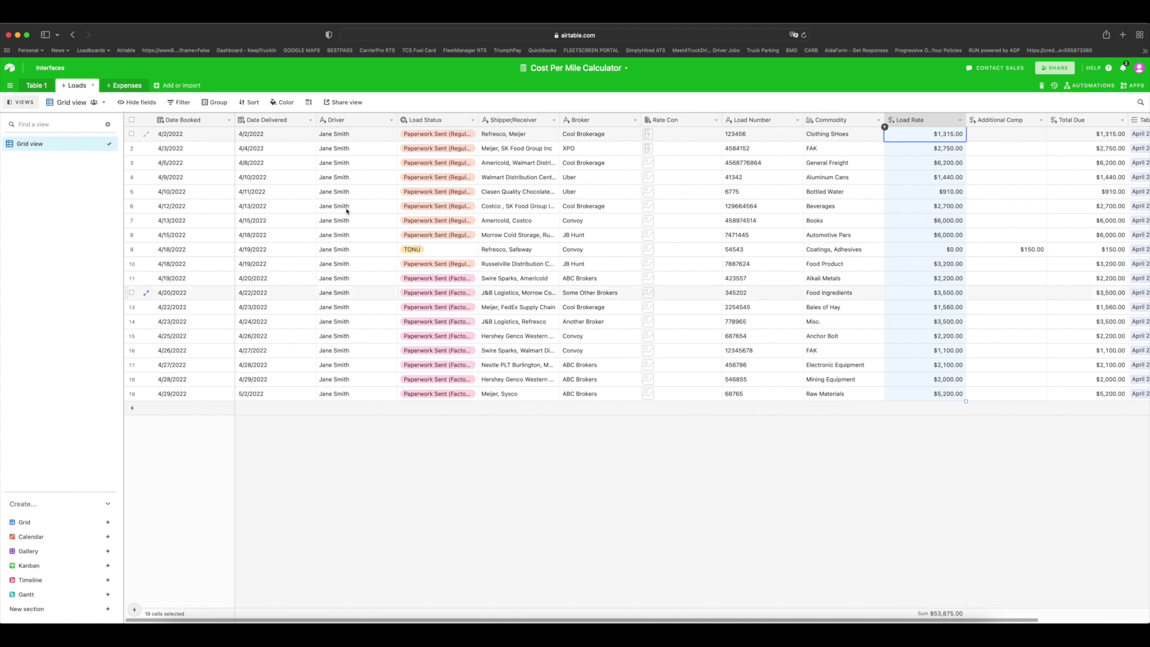
{"action": "left_click", "coordinate": [37, 85]}
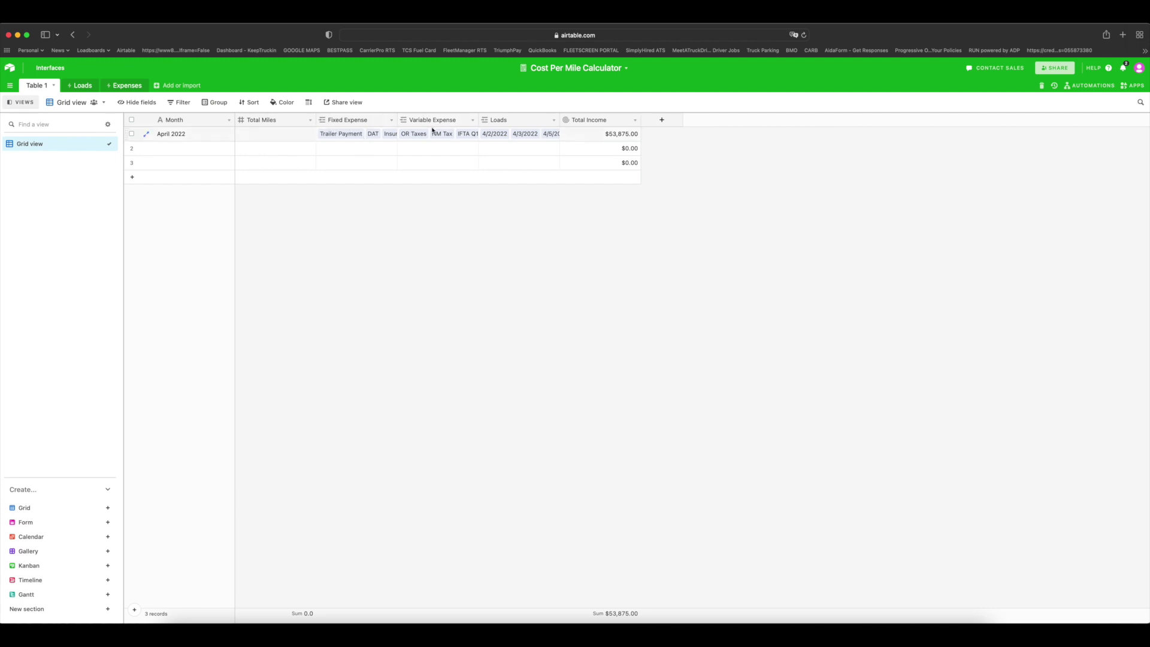
Start a rollup field named Total Fixed in Table 1 that summarizes the records linked through Fixed Expense
{"action": "left_click", "coordinate": [663, 121]}
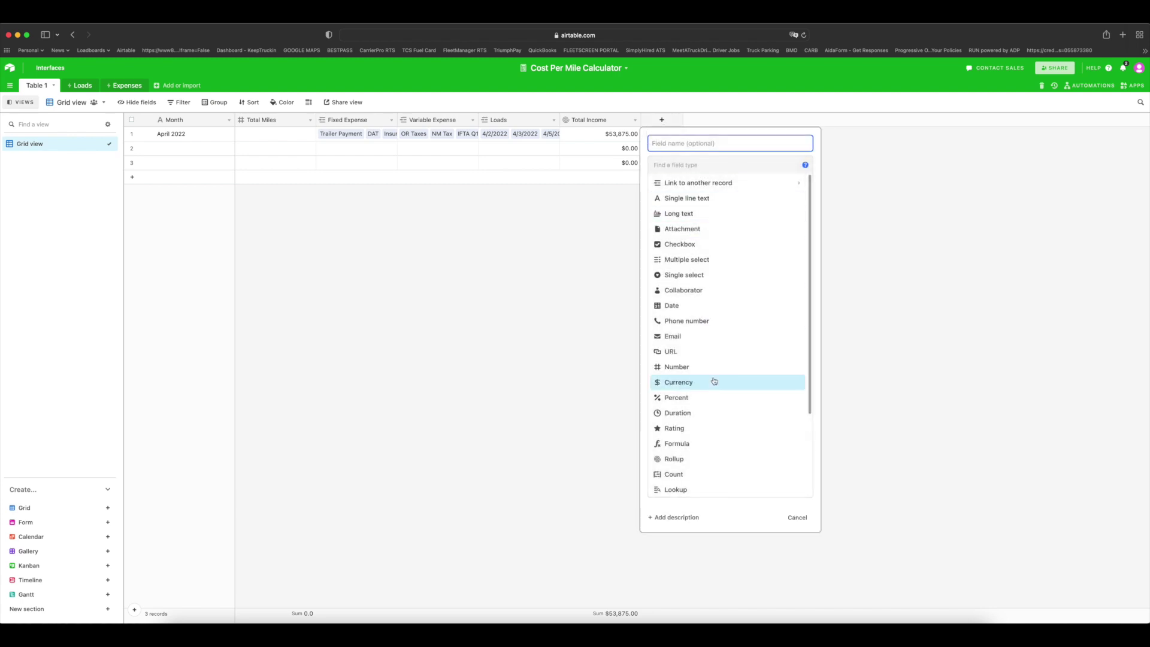
{"action": "left_click", "coordinate": [718, 460]}
{"action": "left_click", "coordinate": [683, 143]}
{"action": "type", "text": "Total Fixed"}
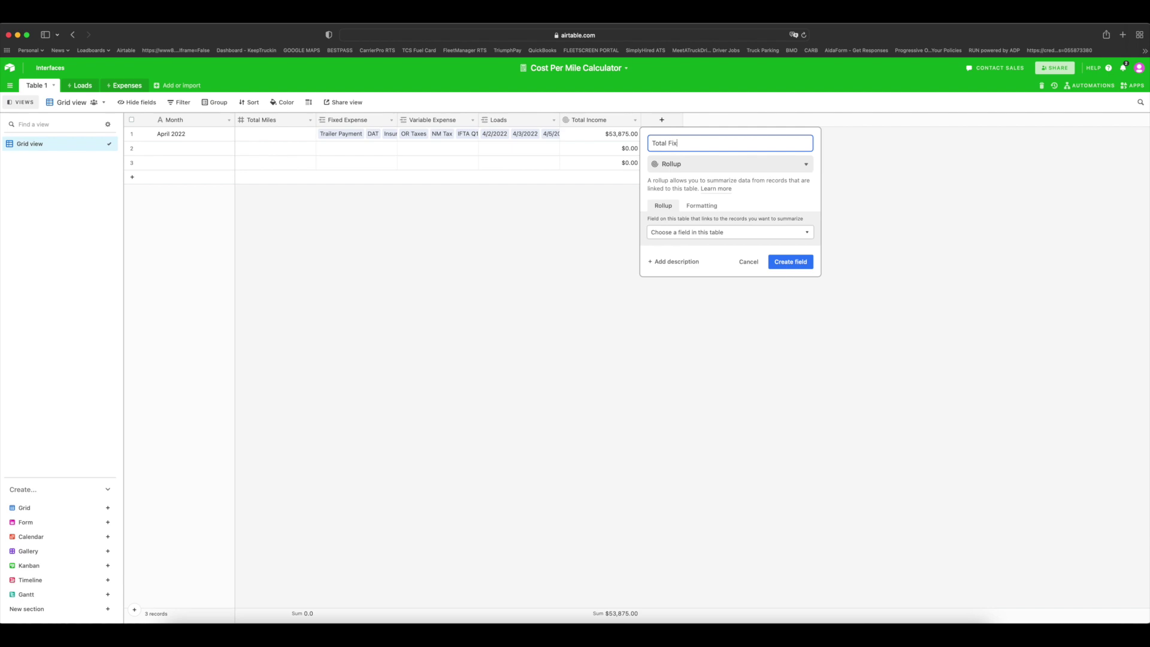
{"action": "left_click", "coordinate": [700, 236]}
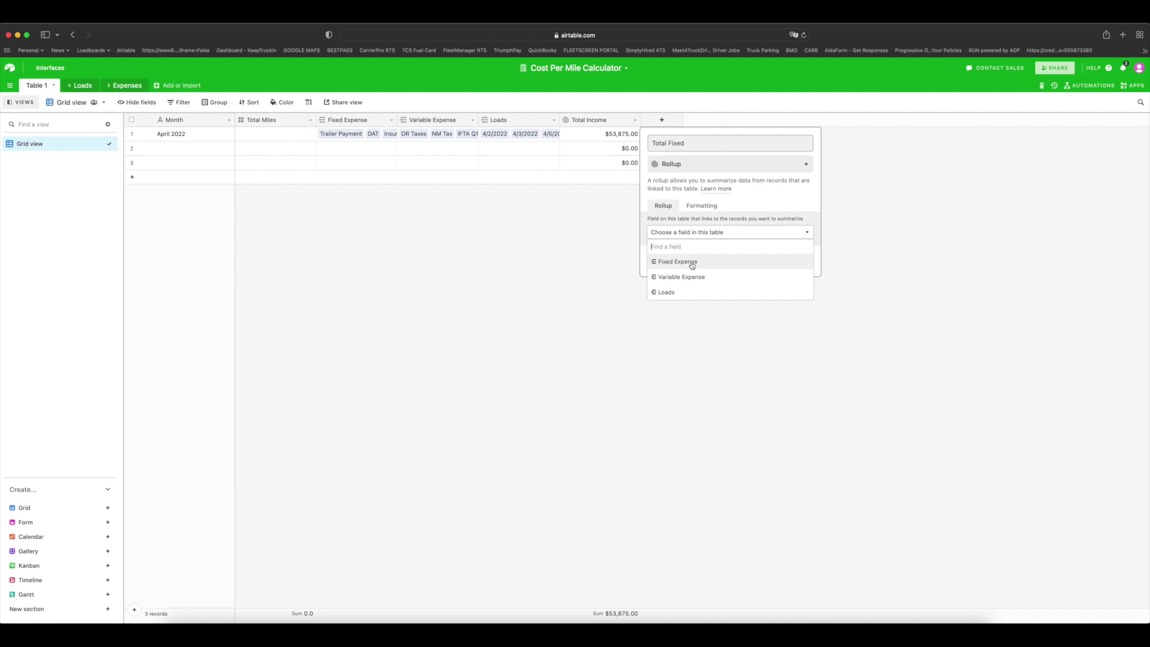
{"action": "left_click", "coordinate": [692, 265]}
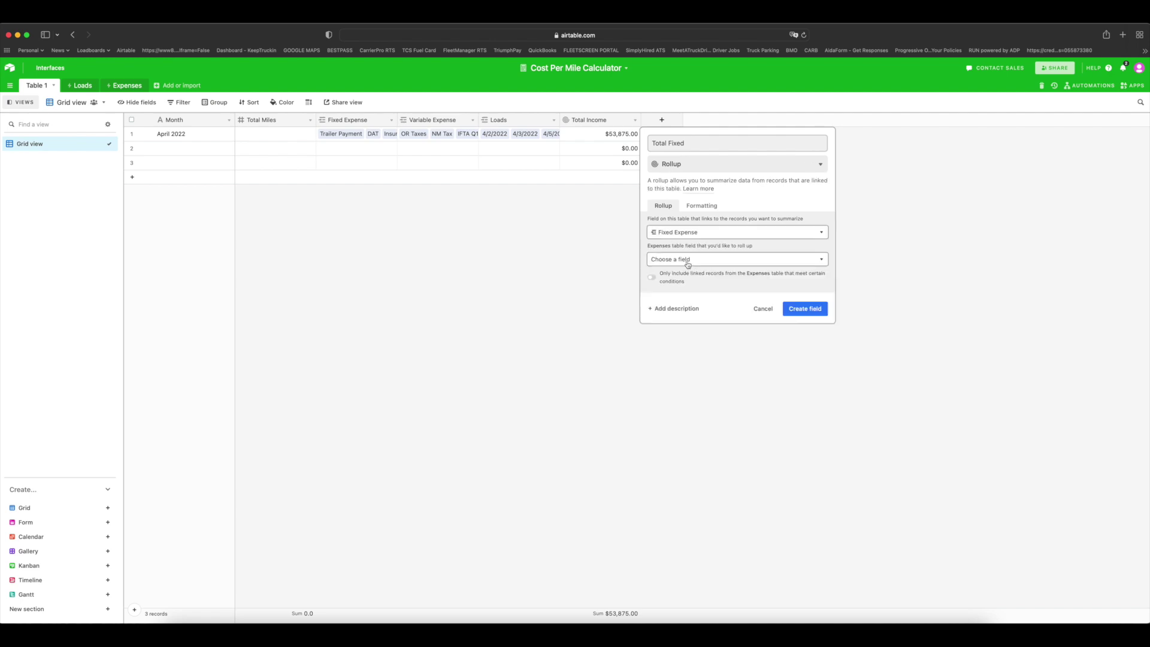
Roll up the expenses' Amount with the SUM(values) formula, check the formatting, and create the Total Fixed field
{"action": "left_click", "coordinate": [686, 260]}
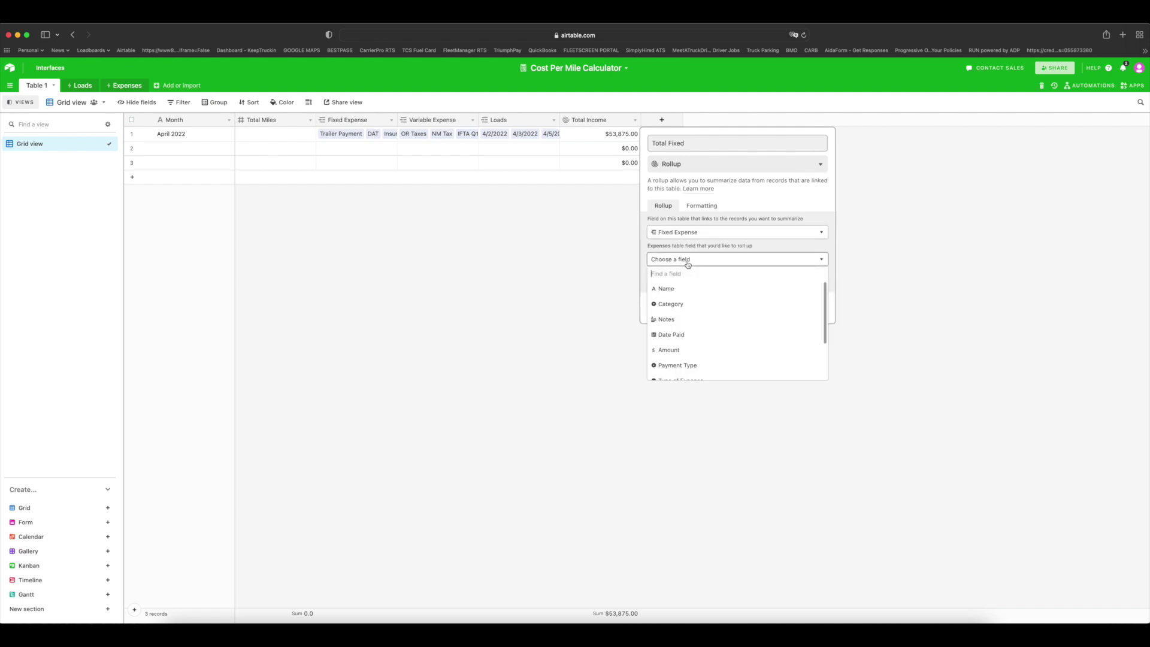
{"action": "left_click", "coordinate": [699, 351]}
{"action": "left_click", "coordinate": [683, 316]}
{"action": "type", "text": "SU"}
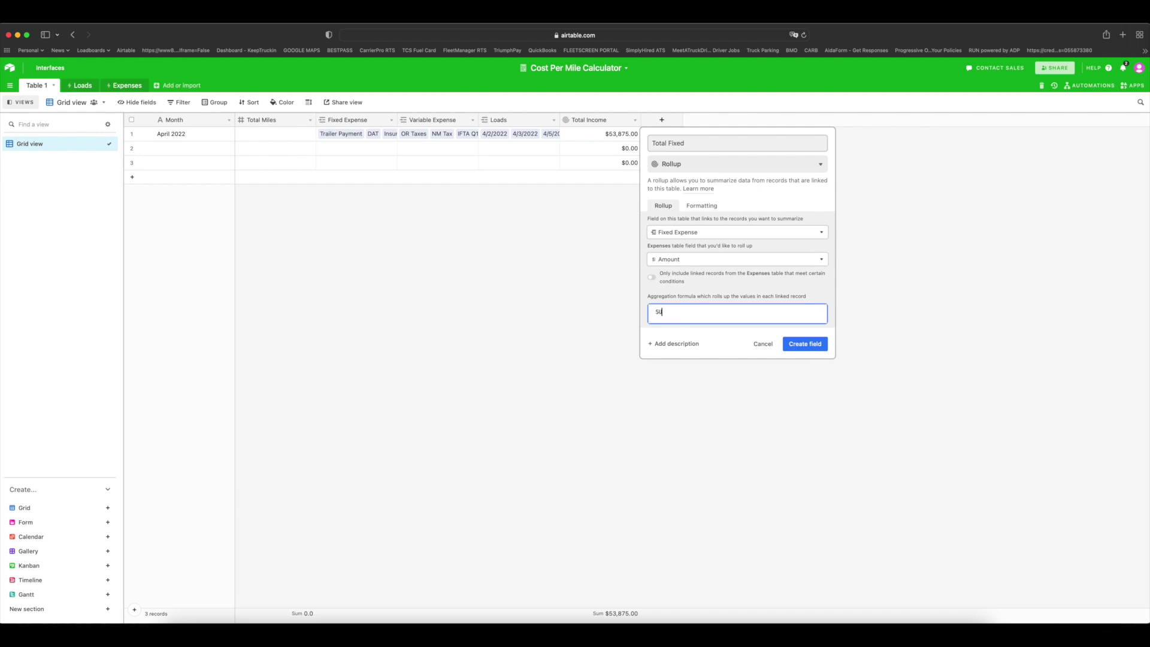
{"action": "type", "text": "M"}
{"action": "left_click", "coordinate": [694, 353]}
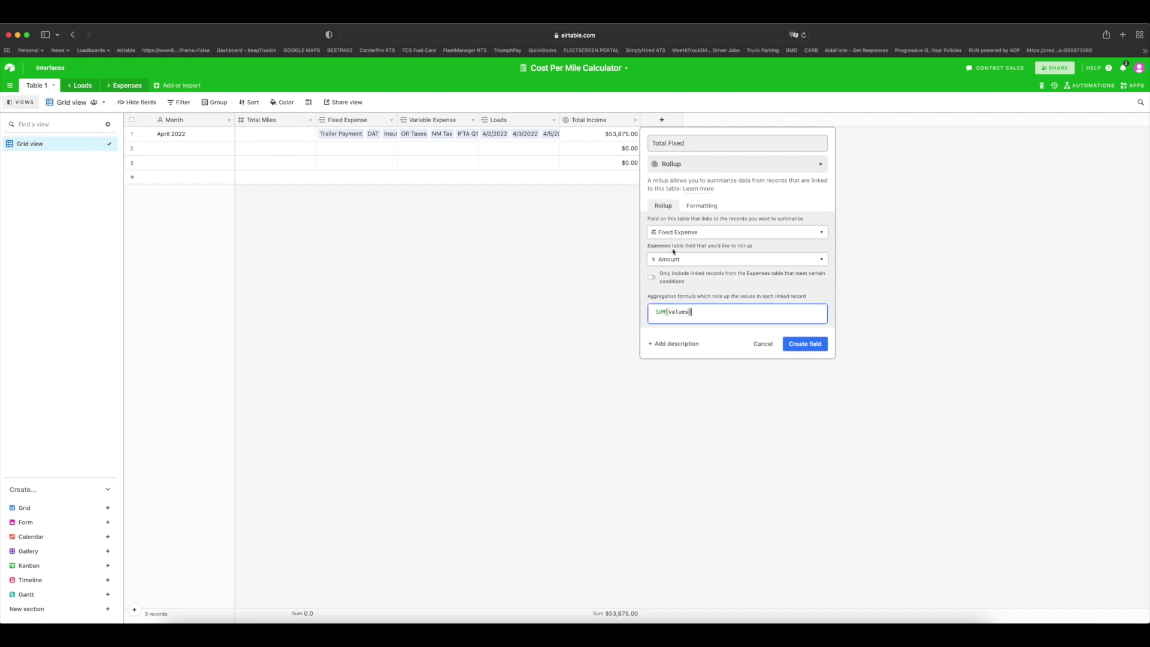
{"action": "left_click", "coordinate": [695, 205]}
{"action": "left_click", "coordinate": [803, 314]}
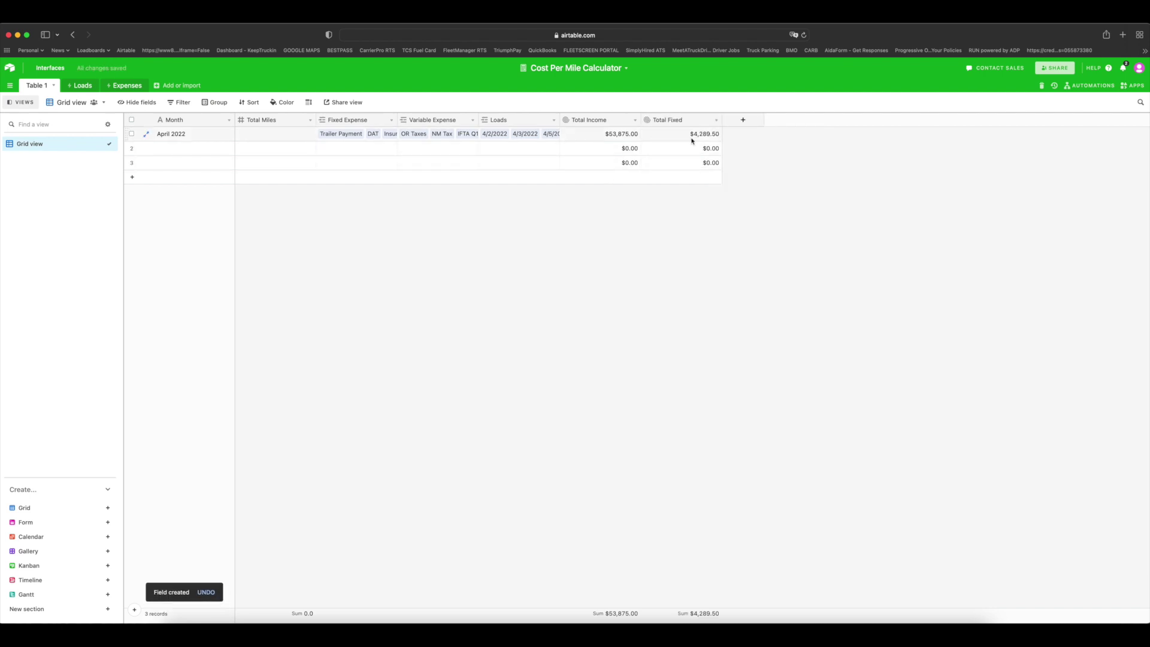
Start a rollup field in Table 1 that rolls up the Amount of records linked through Variable Expense with the SUM(values) formula
{"action": "left_click", "coordinate": [760, 122]}
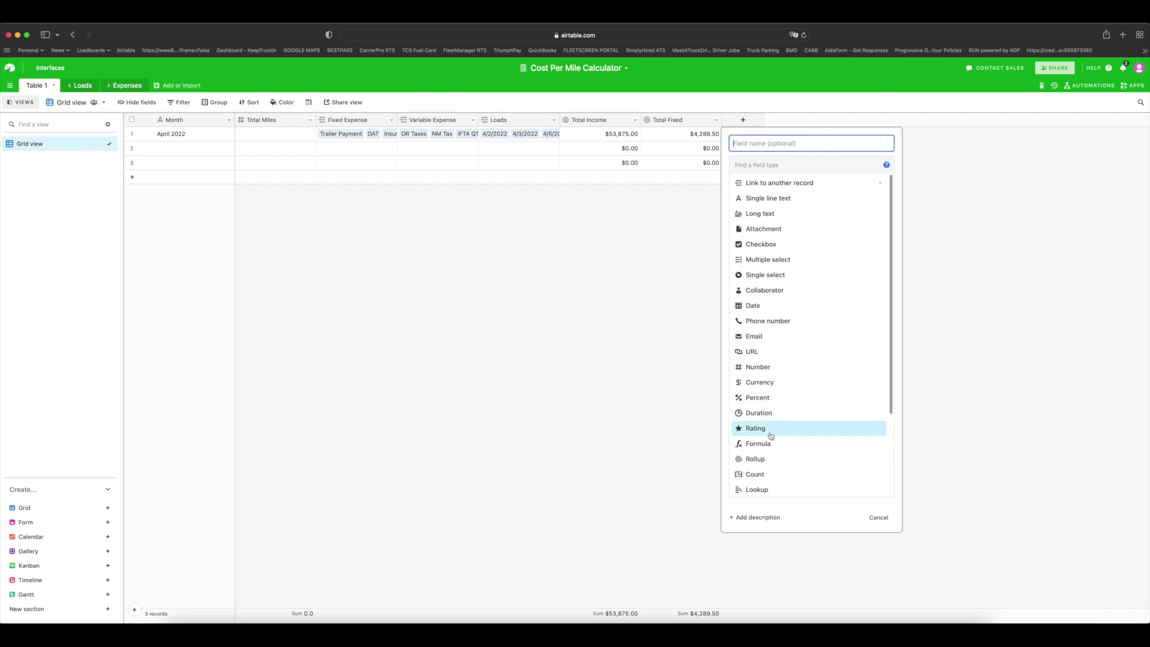
{"action": "left_click", "coordinate": [773, 459]}
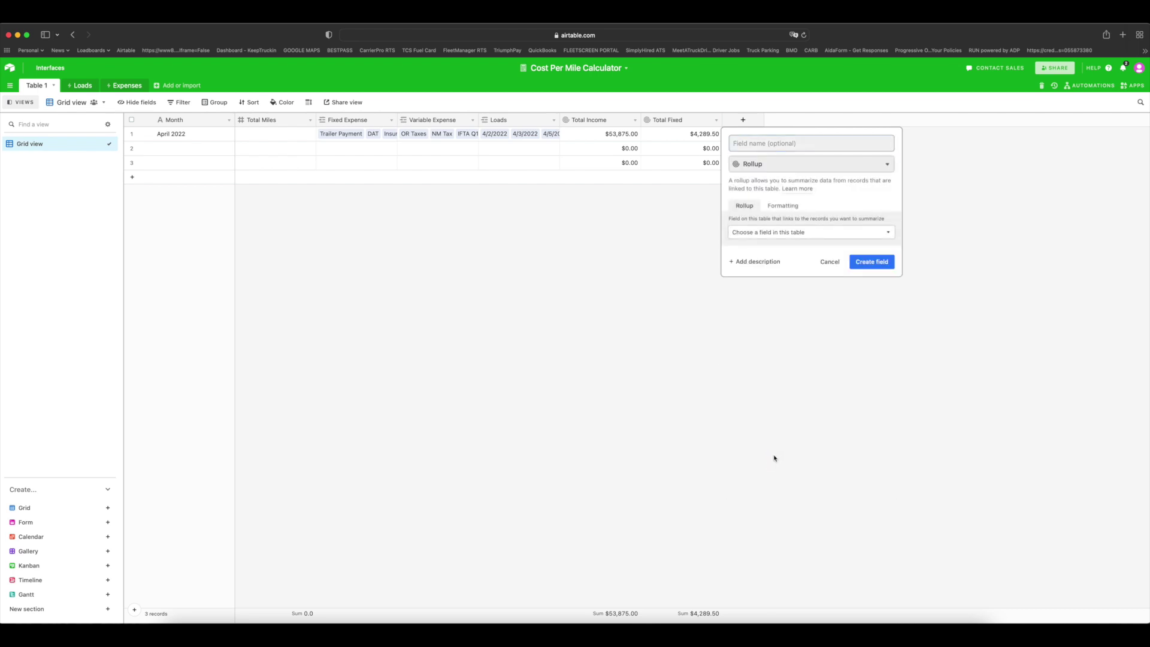
{"action": "left_click", "coordinate": [782, 234]}
{"action": "left_click", "coordinate": [776, 274]}
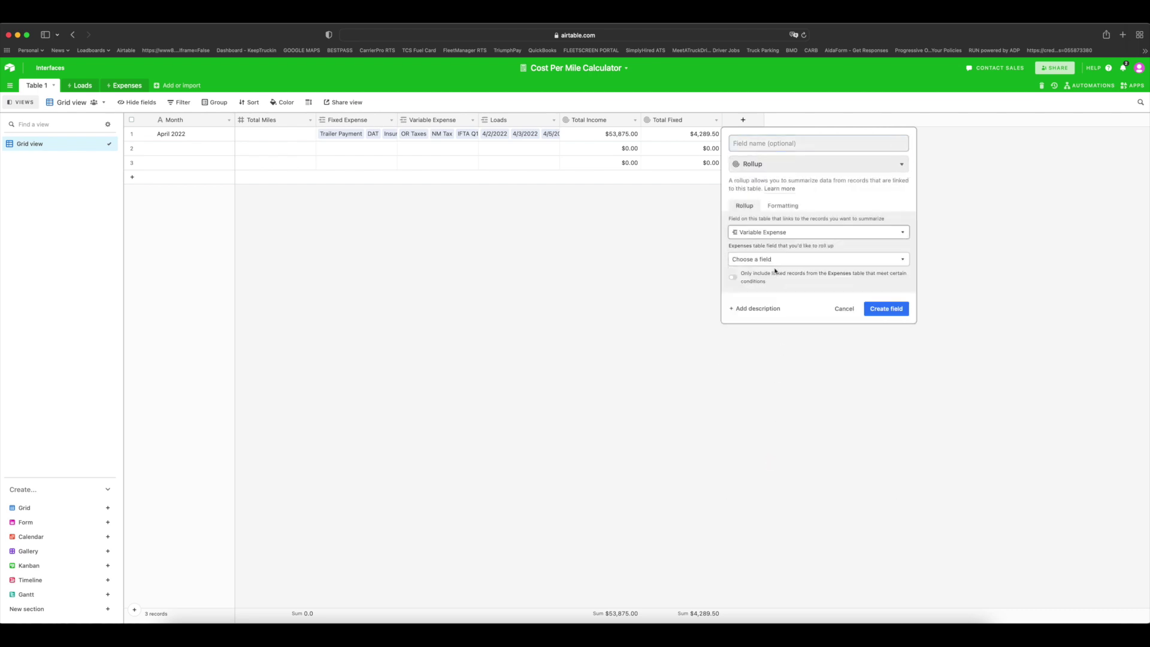
{"action": "left_click", "coordinate": [773, 260]}
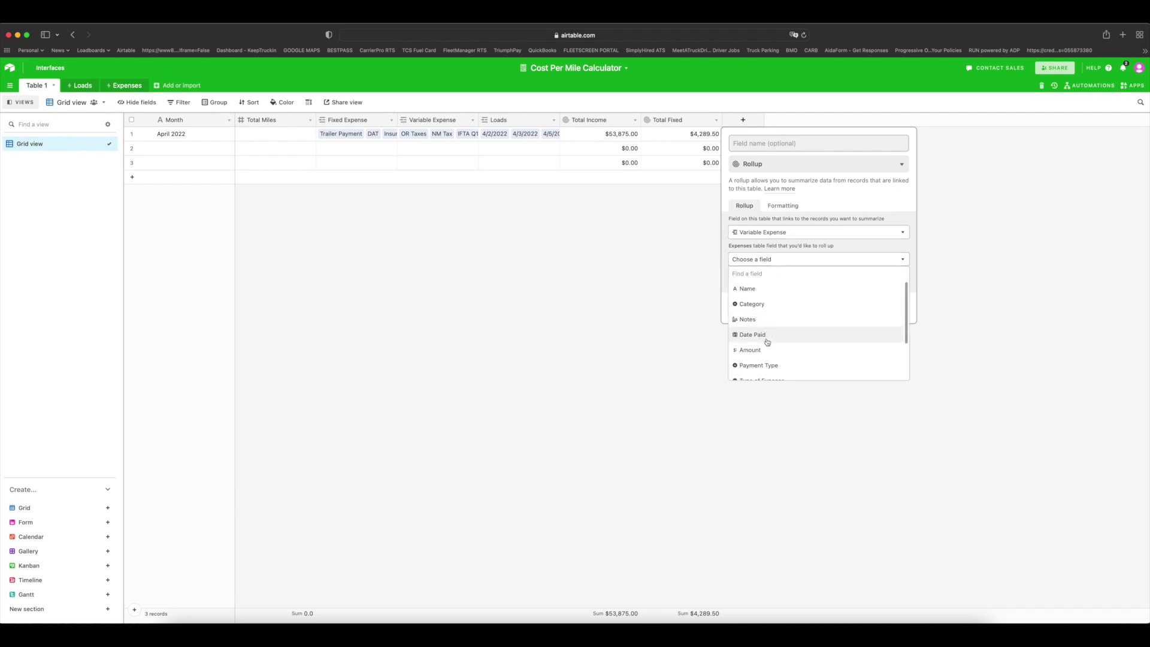
{"action": "left_click", "coordinate": [767, 350]}
{"action": "left_click", "coordinate": [771, 311]}
{"action": "type", "text": "S"}
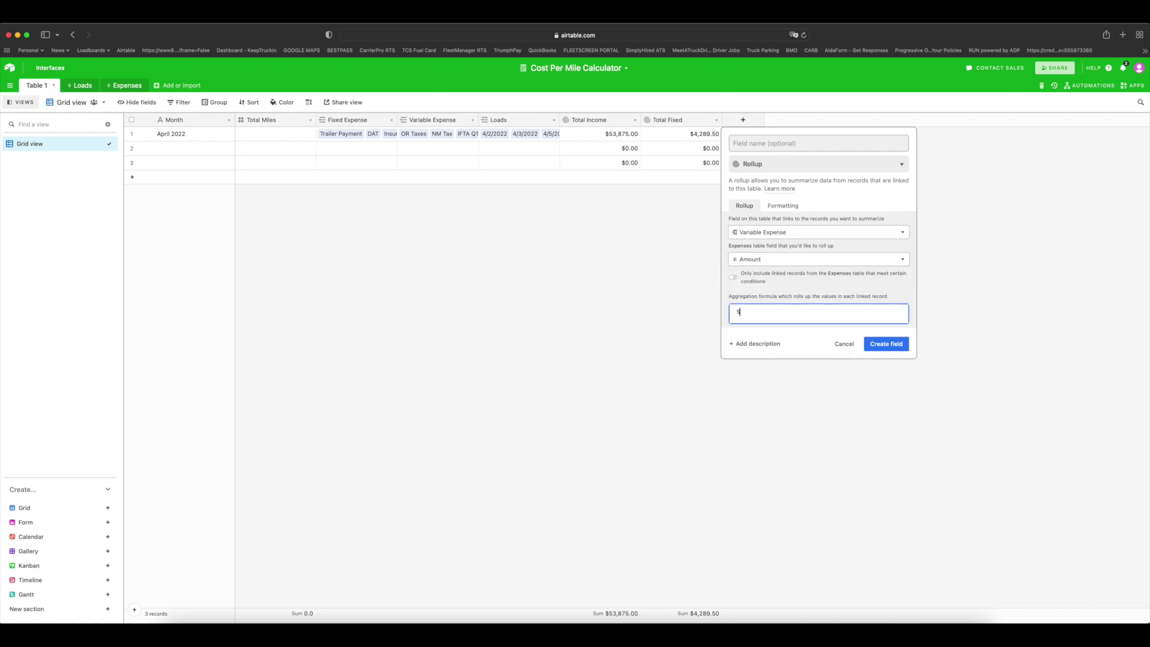
{"action": "type", "text": "UM"}
{"action": "left_click", "coordinate": [768, 342]}
Name the rollup field Total Variable, check its currency formatting, and create it
{"action": "left_click", "coordinate": [773, 141]}
{"action": "type", "text": "Va"}
{"action": "key", "text": "BackSpace"}
{"action": "type", "text": "To"}
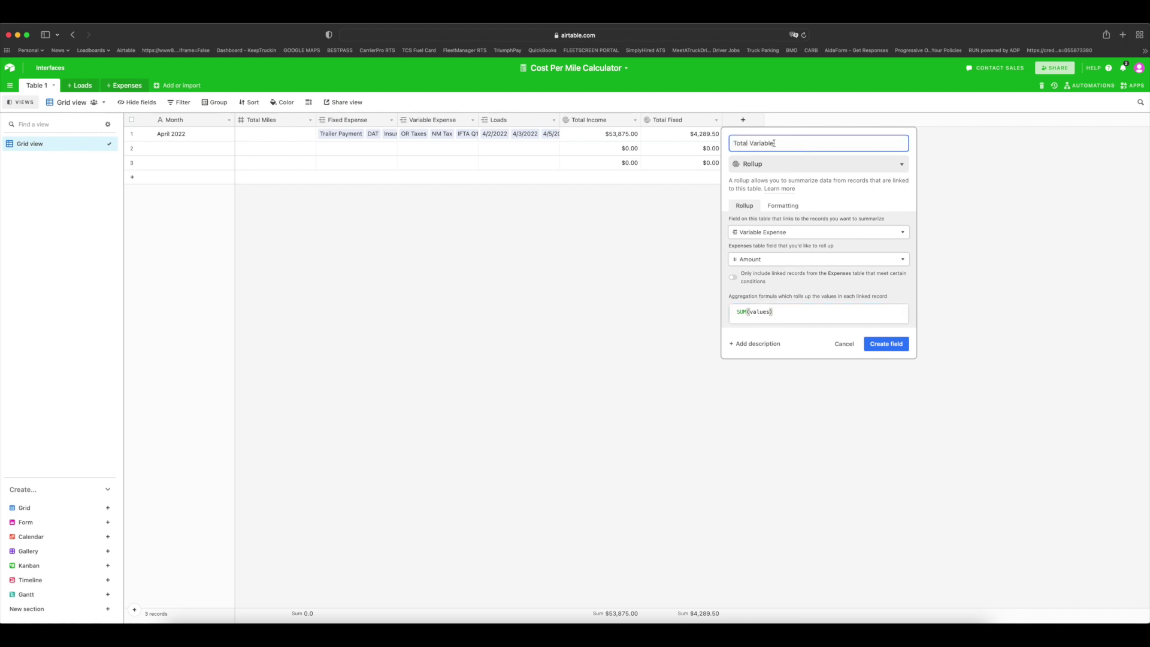
{"action": "left_click", "coordinate": [783, 206]}
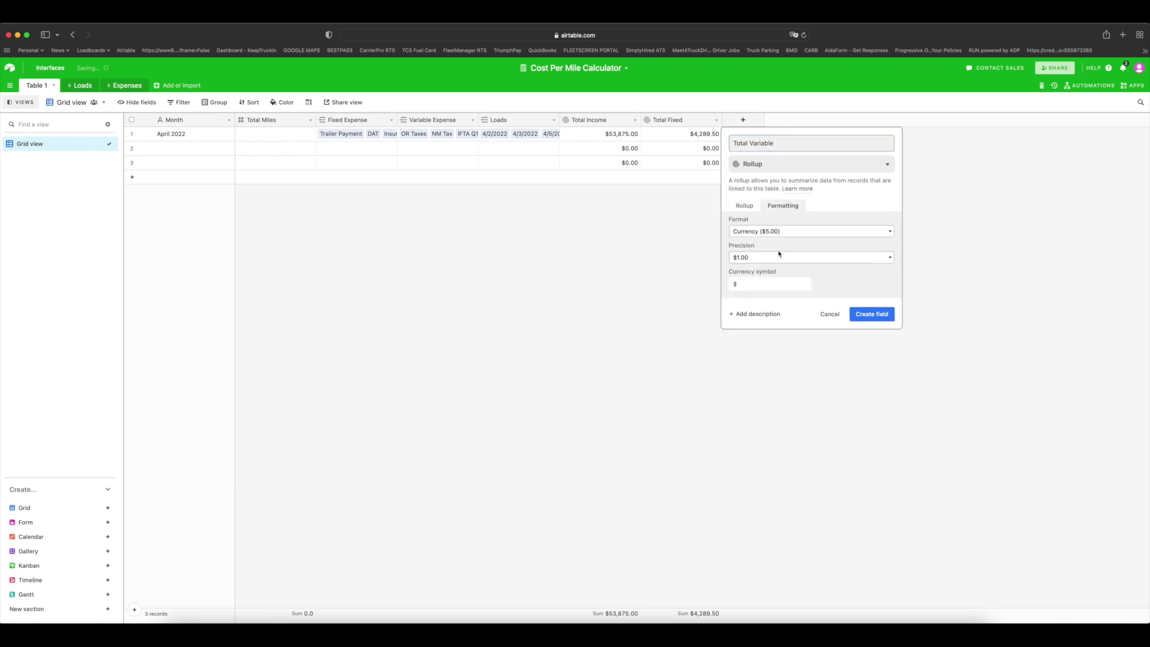
{"action": "left_click", "coordinate": [878, 315]}
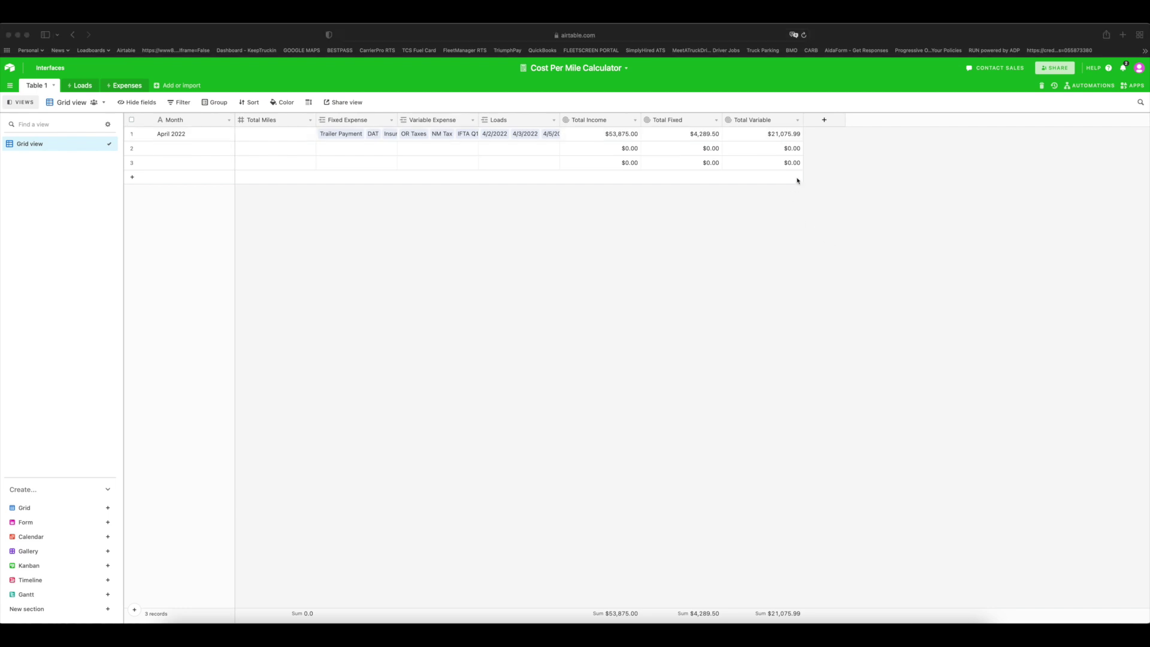
Start a formula field named Fixed Per Mile after the Total Variable field in Table 1
{"action": "left_click", "coordinate": [840, 149]}
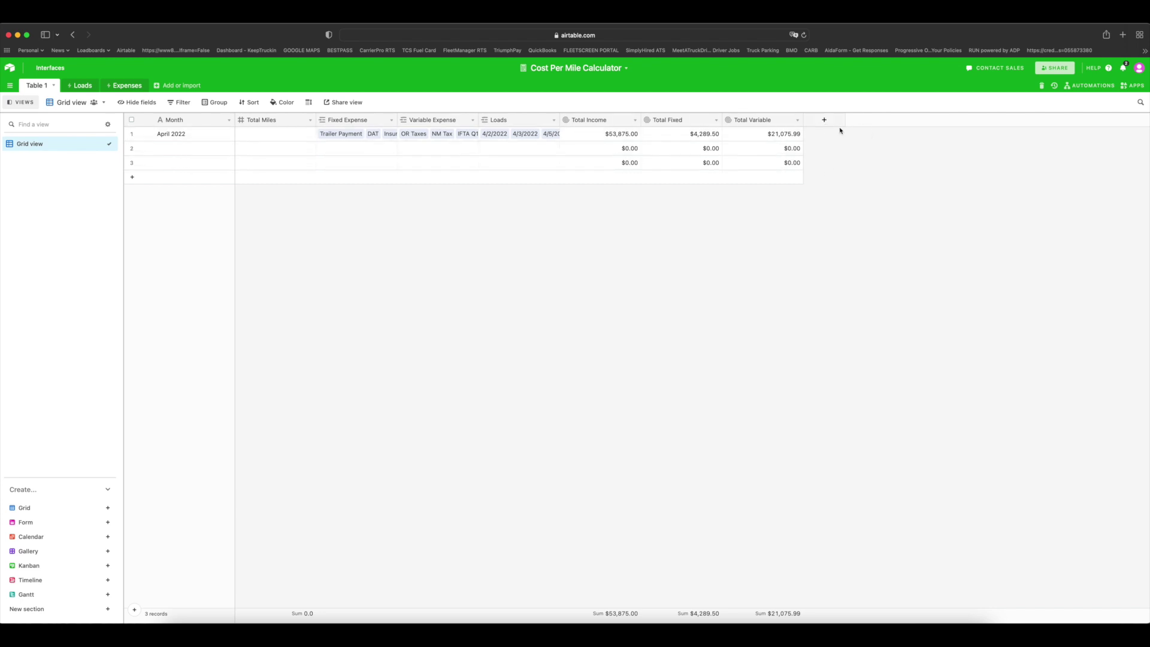
{"action": "left_click", "coordinate": [837, 124]}
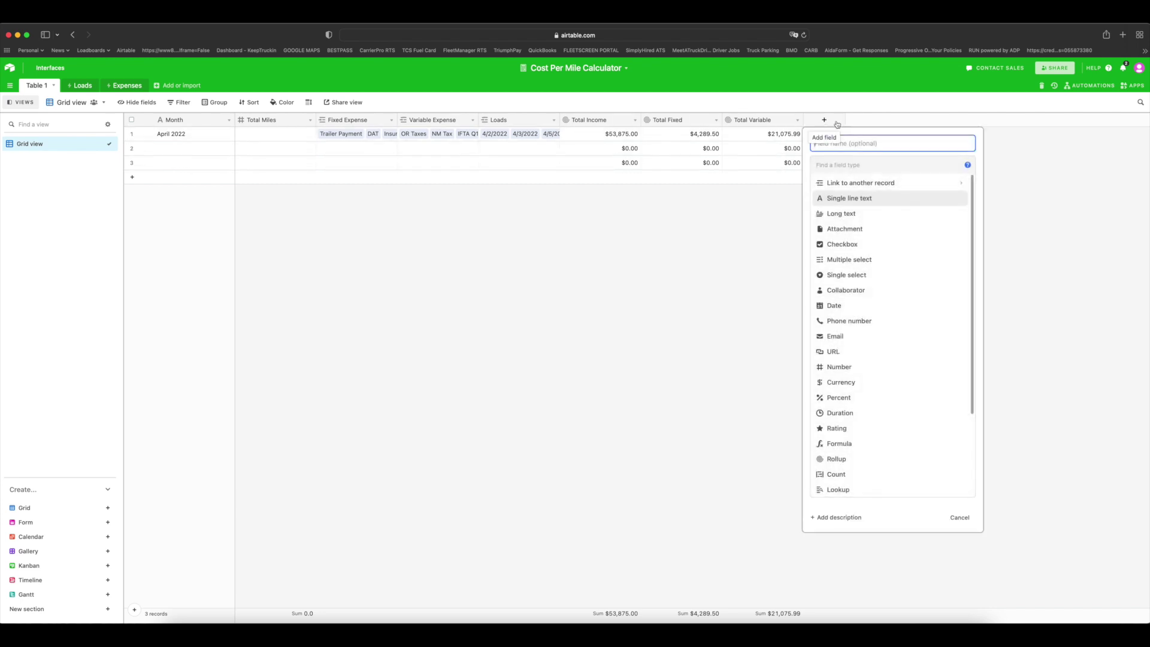
{"action": "left_click", "coordinate": [854, 444]}
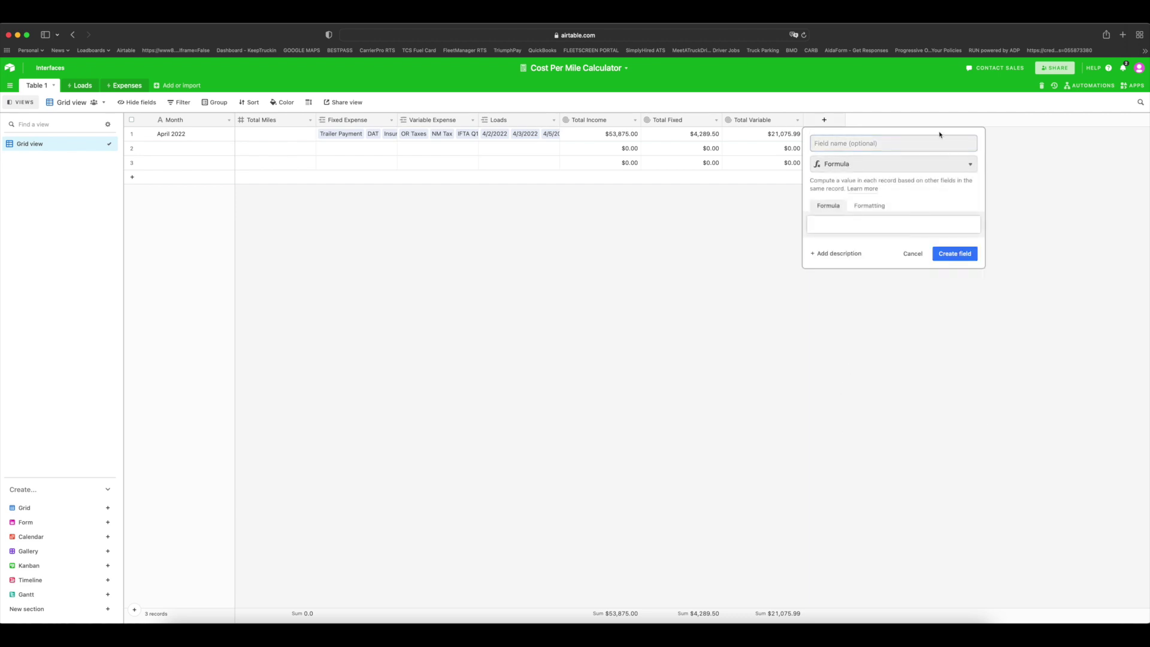
{"action": "left_click", "coordinate": [886, 145]}
{"action": "type", "text": "Fixed Per Mile"}
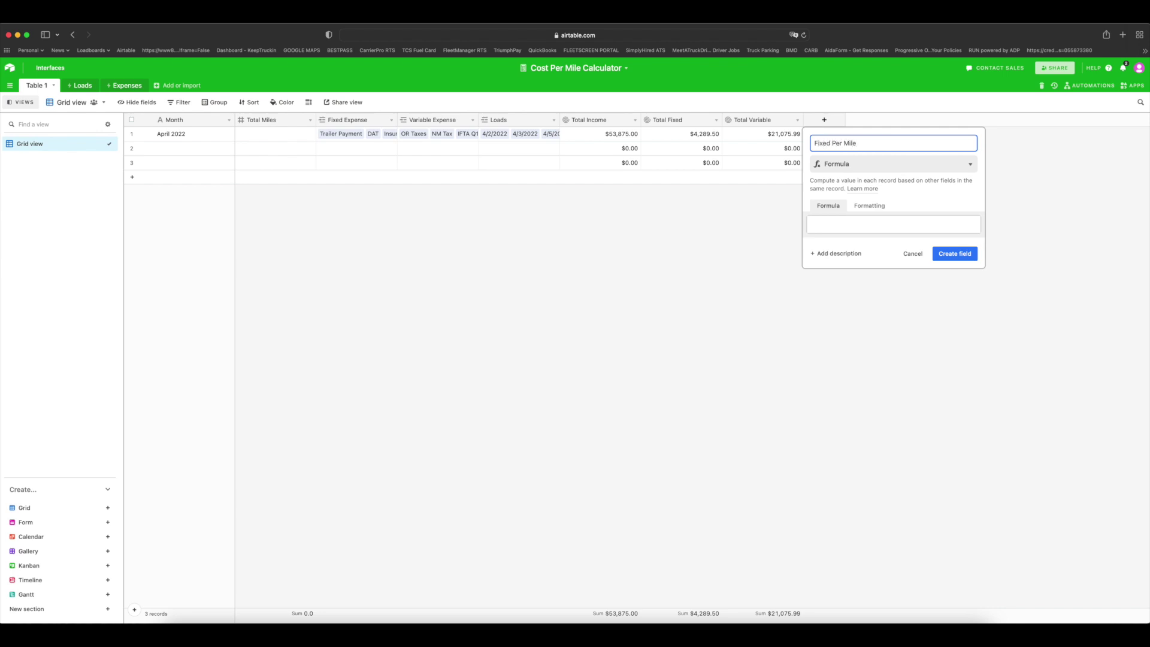
Set the Fixed Per Mile formula to {Total Fixed}/{Total Miles}
{"action": "left_click", "coordinate": [825, 224]}
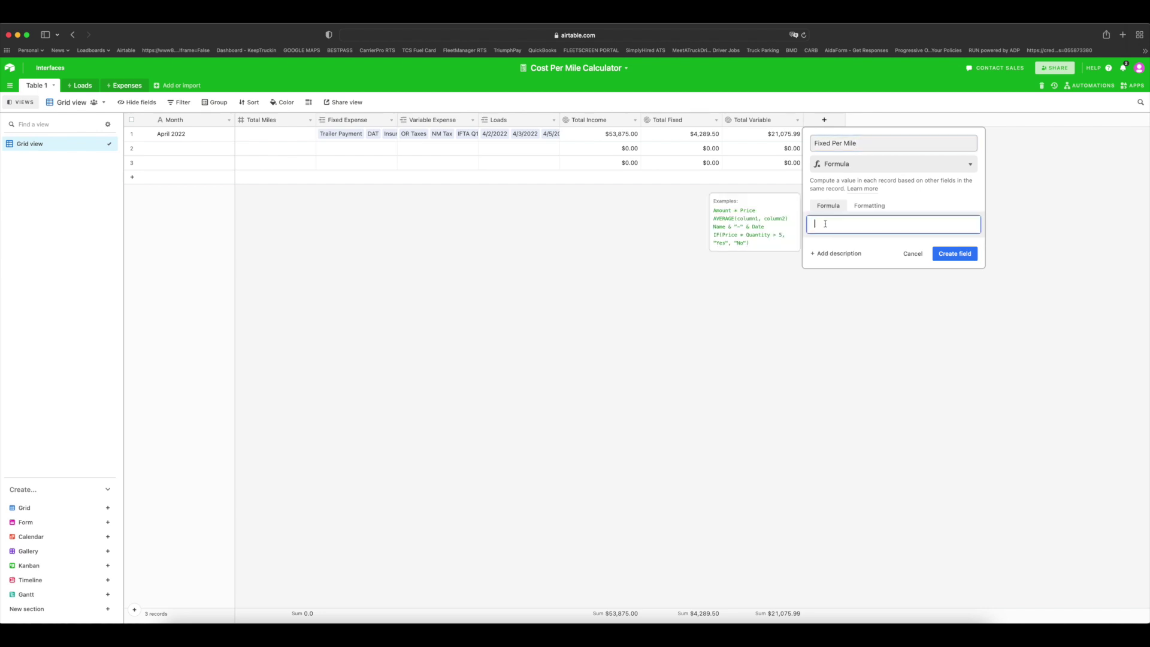
{"action": "type", "text": "Tot"}
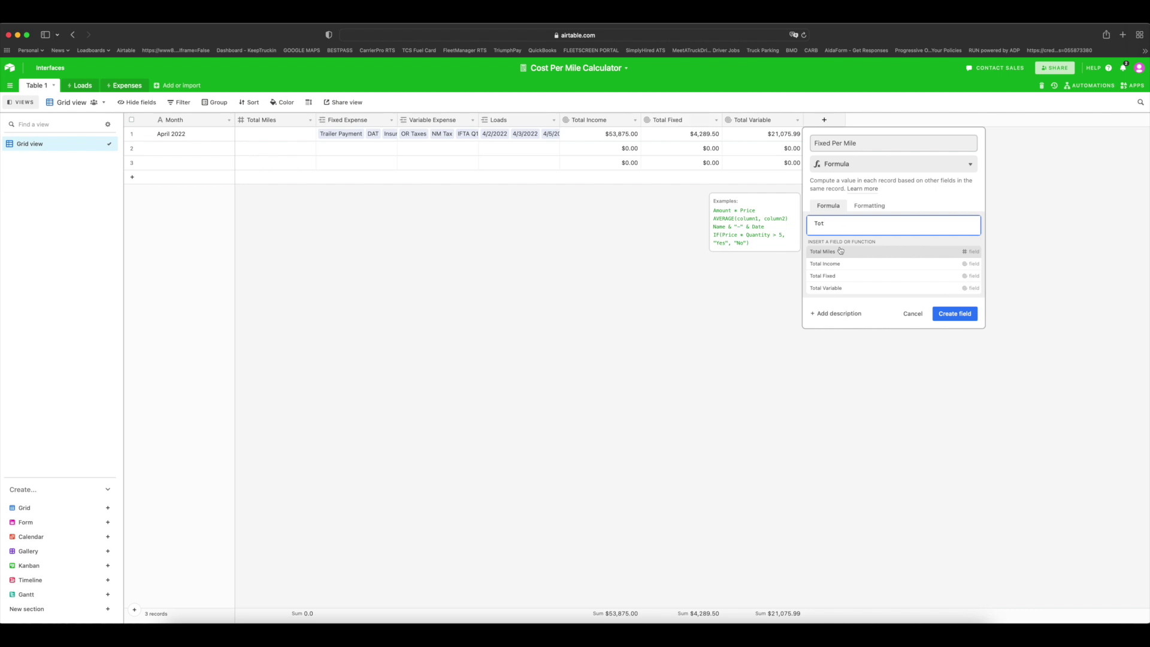
{"action": "left_click", "coordinate": [842, 277]}
{"action": "type", "text": "/"}
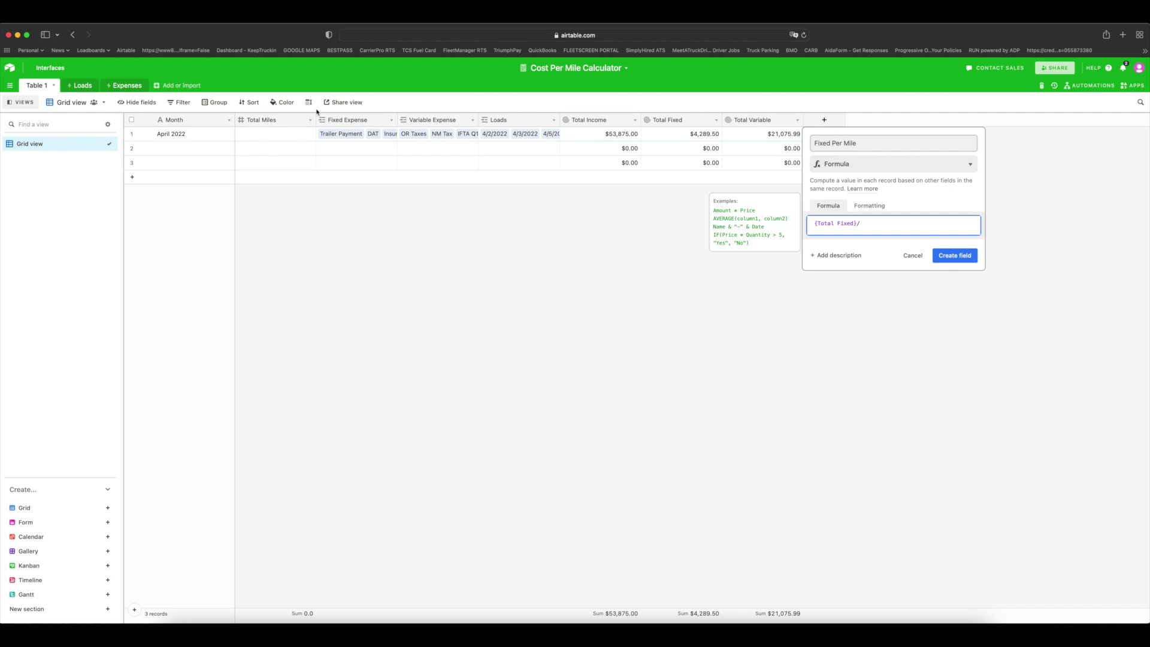
{"action": "type", "text": "Tot"}
{"action": "left_click", "coordinate": [826, 252]}
Format the Fixed Per Mile result as Currency ($5.00) and create the field
{"action": "left_click", "coordinate": [870, 211]}
{"action": "left_click", "coordinate": [875, 235]}
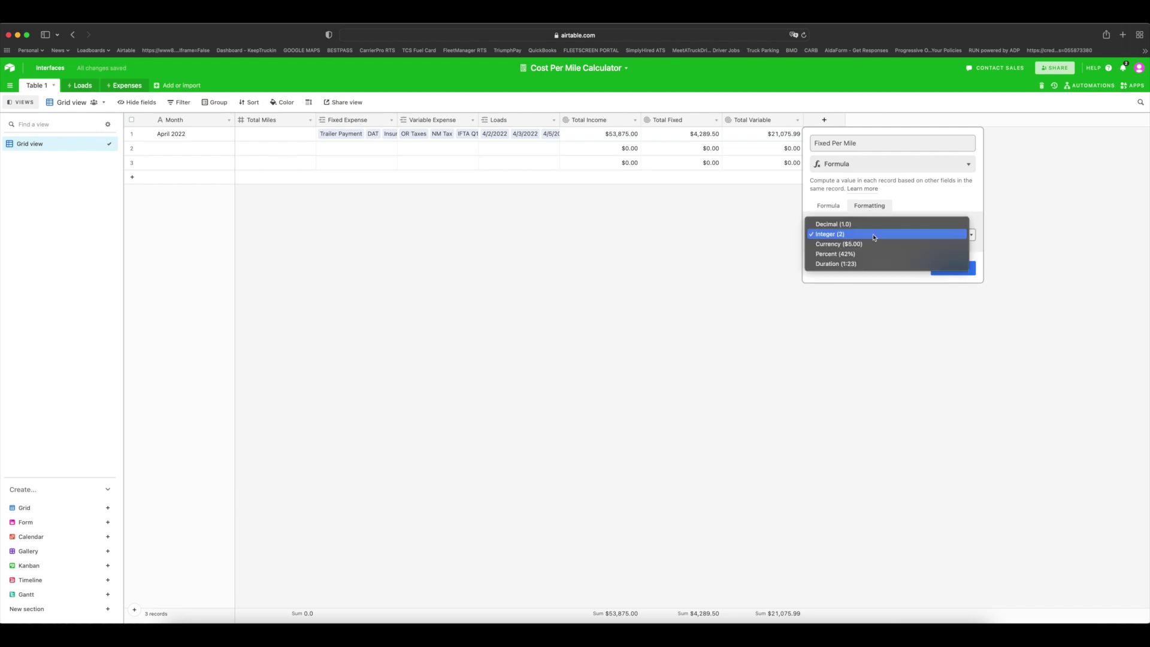
{"action": "left_click", "coordinate": [838, 244]}
{"action": "left_click", "coordinate": [946, 322]}
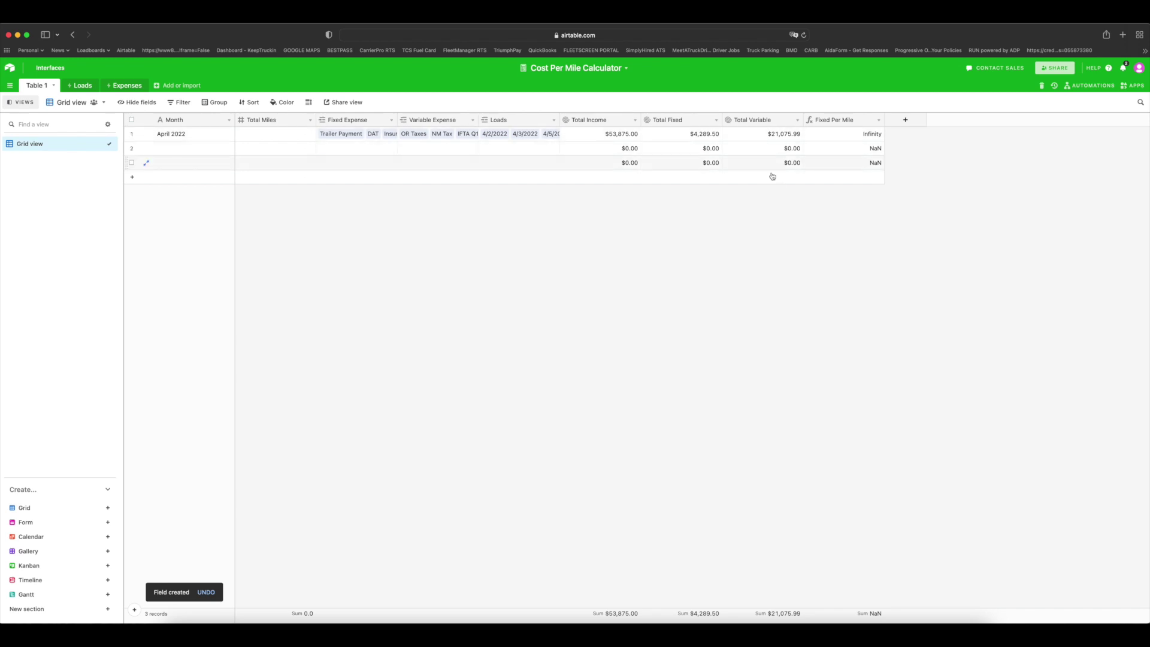
Start a formula field named Variable Per Mile after the Fixed Per Mile field
{"action": "left_click", "coordinate": [906, 120]}
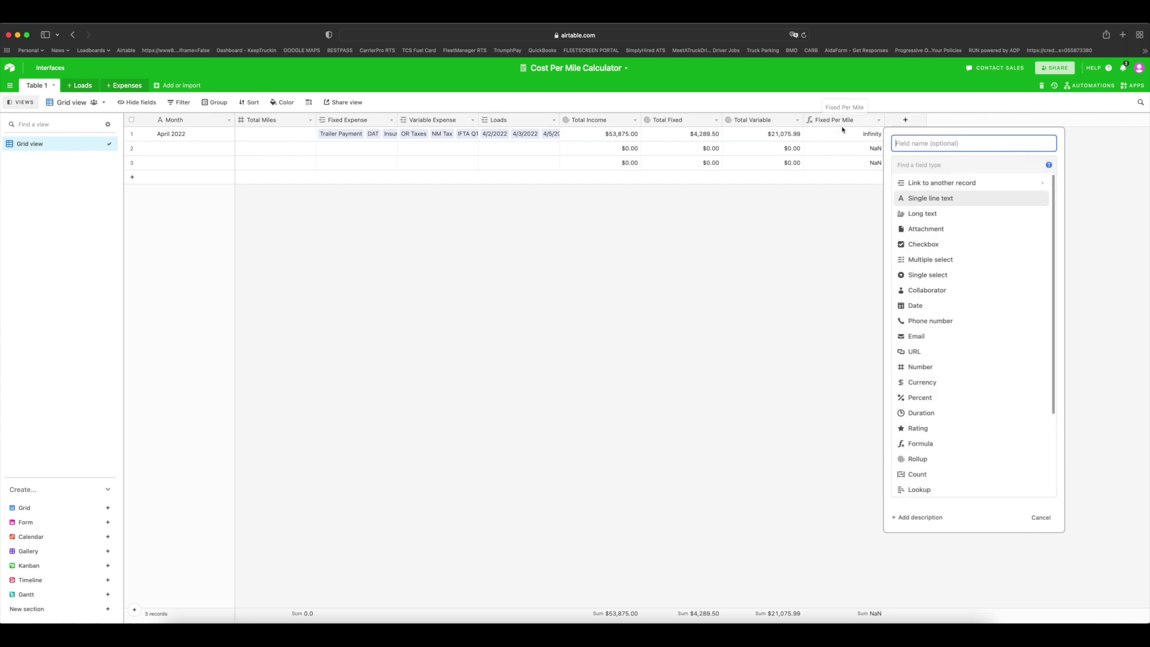
{"action": "left_click", "coordinate": [940, 445]}
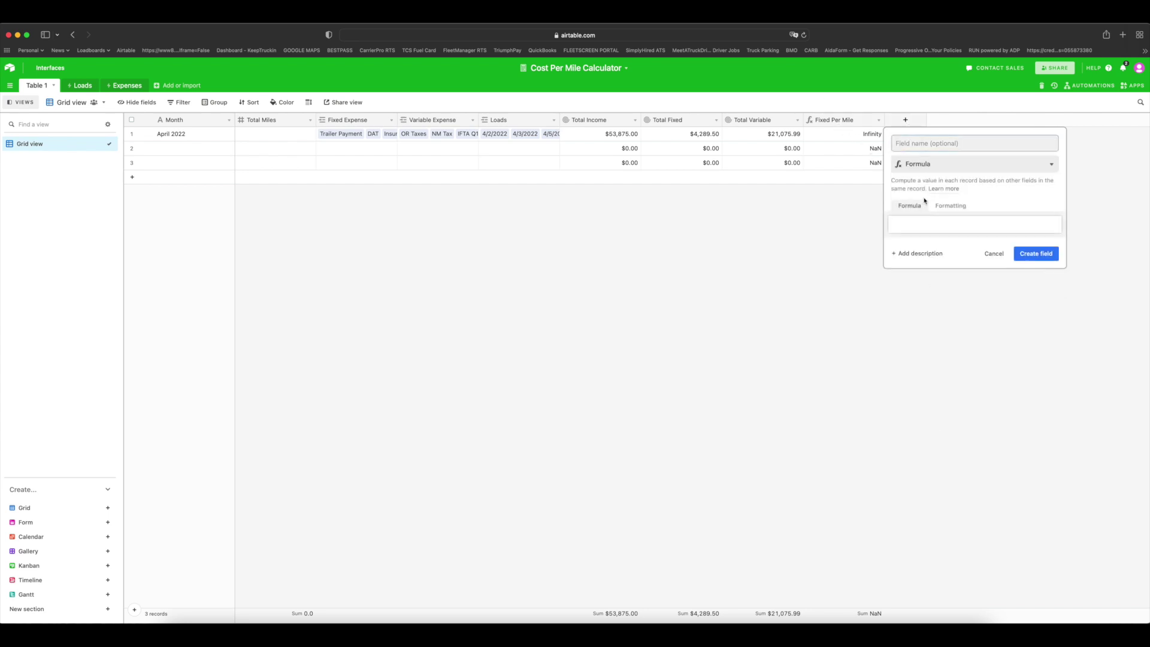
{"action": "left_click", "coordinate": [922, 146]}
{"action": "type", "text": "Var"}
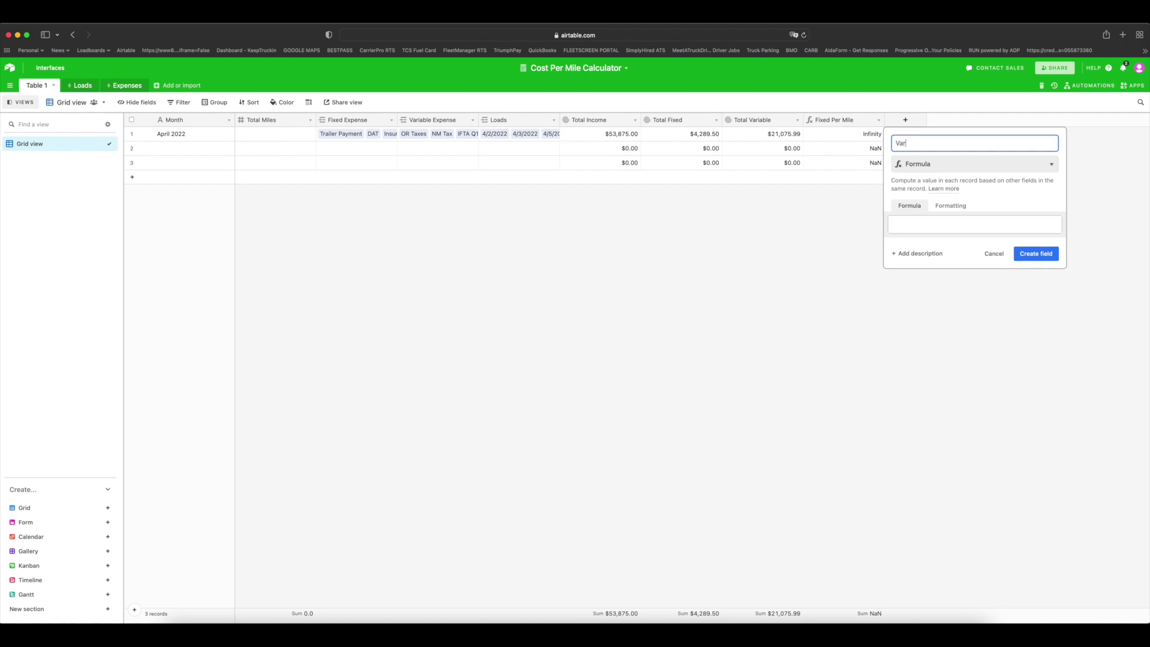
{"action": "type", "text": "iable Per Mile"}
Set the Variable Per Mile formula to {Total Variable}/{Total Miles}
{"action": "left_click", "coordinate": [939, 223]}
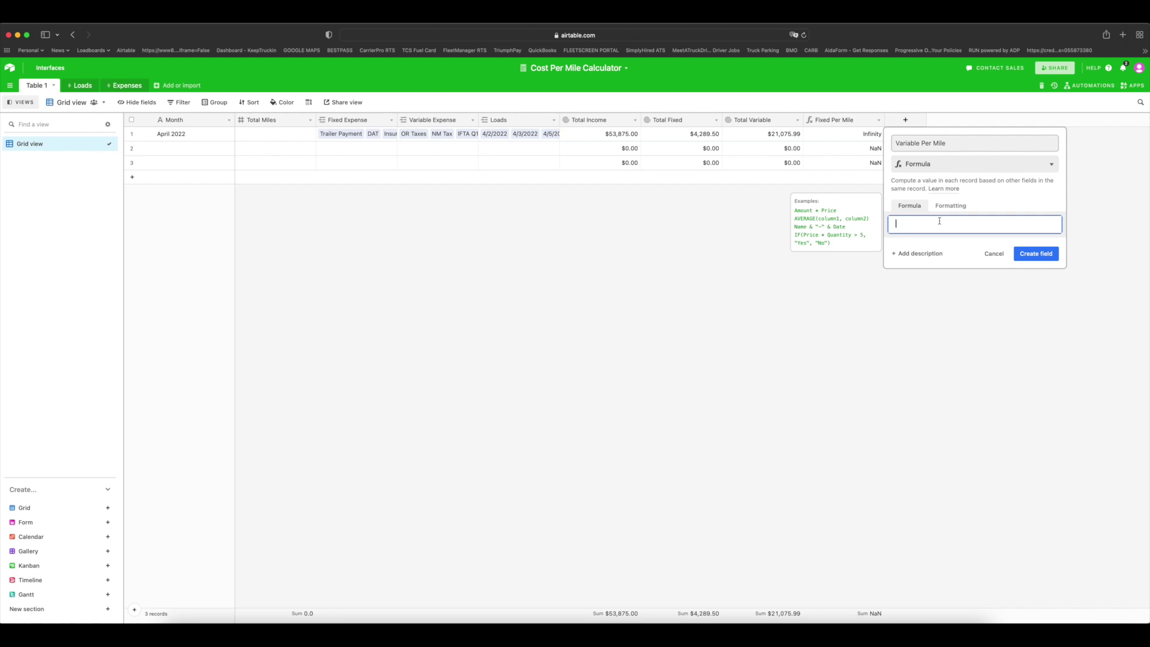
{"action": "type", "text": "Total"}
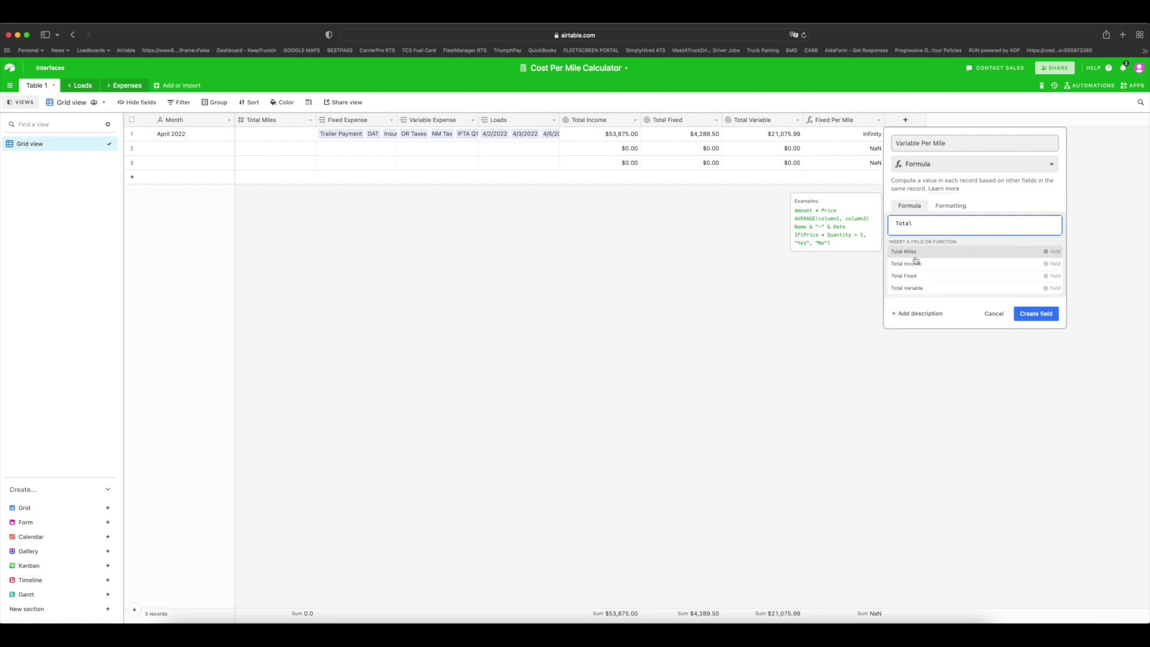
{"action": "left_click", "coordinate": [920, 289]}
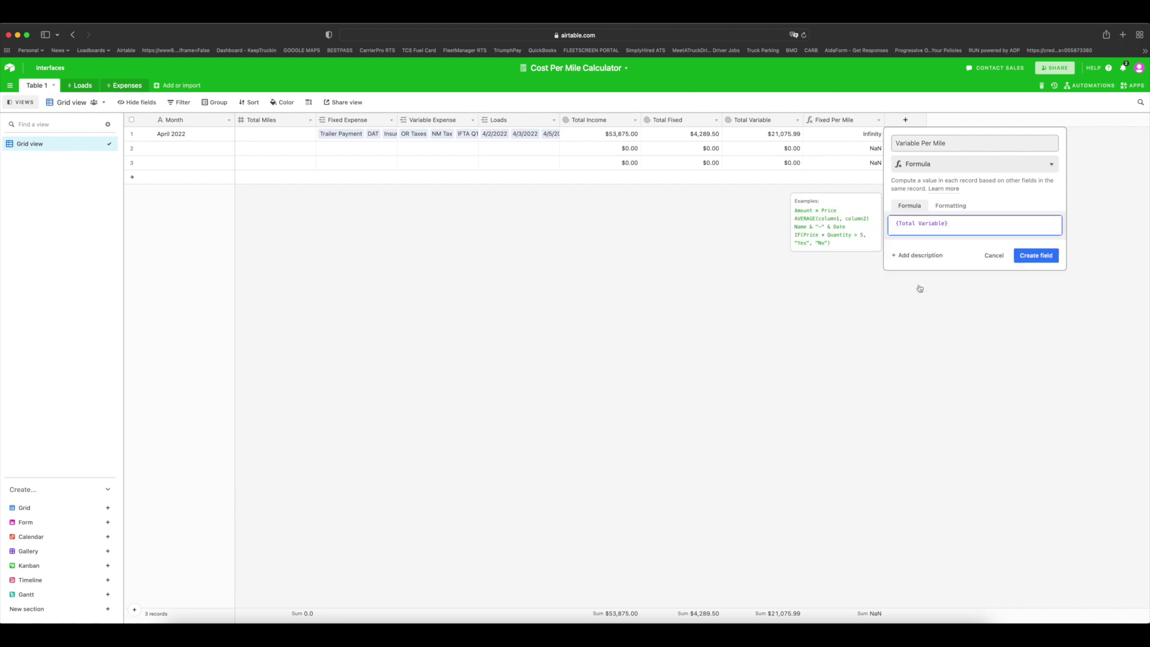
{"action": "type", "text": "/Total"}
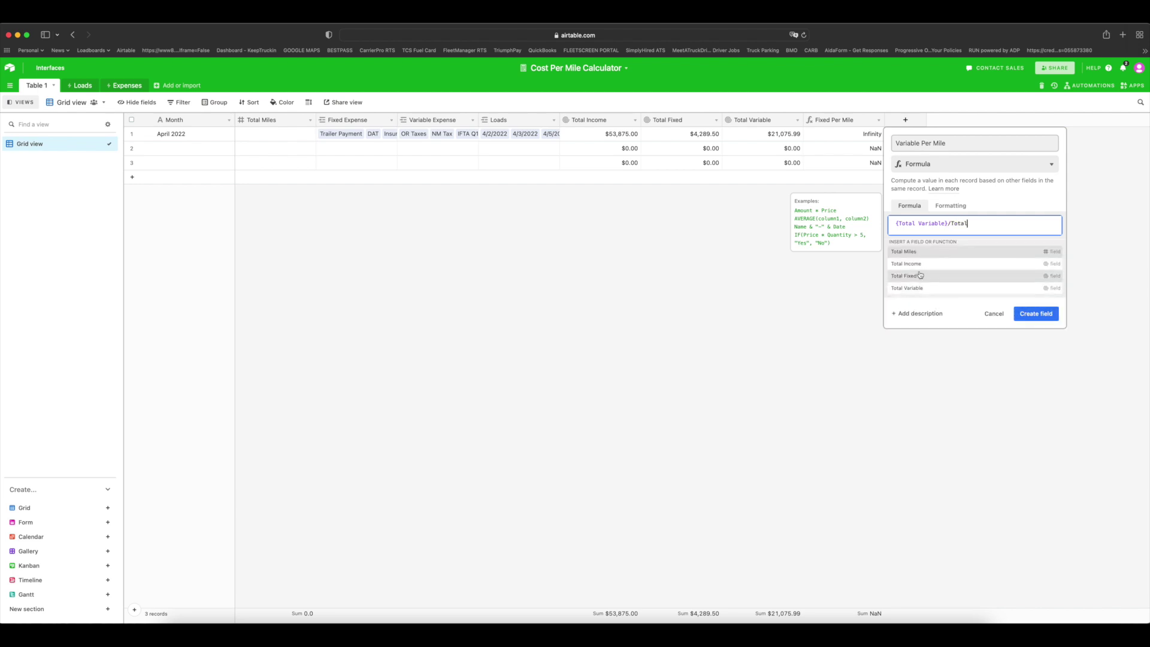
{"action": "left_click", "coordinate": [915, 252]}
Format the Variable Per Mile result as Currency ($5.00) and create the field
{"action": "left_click", "coordinate": [951, 205]}
{"action": "left_click", "coordinate": [935, 235]}
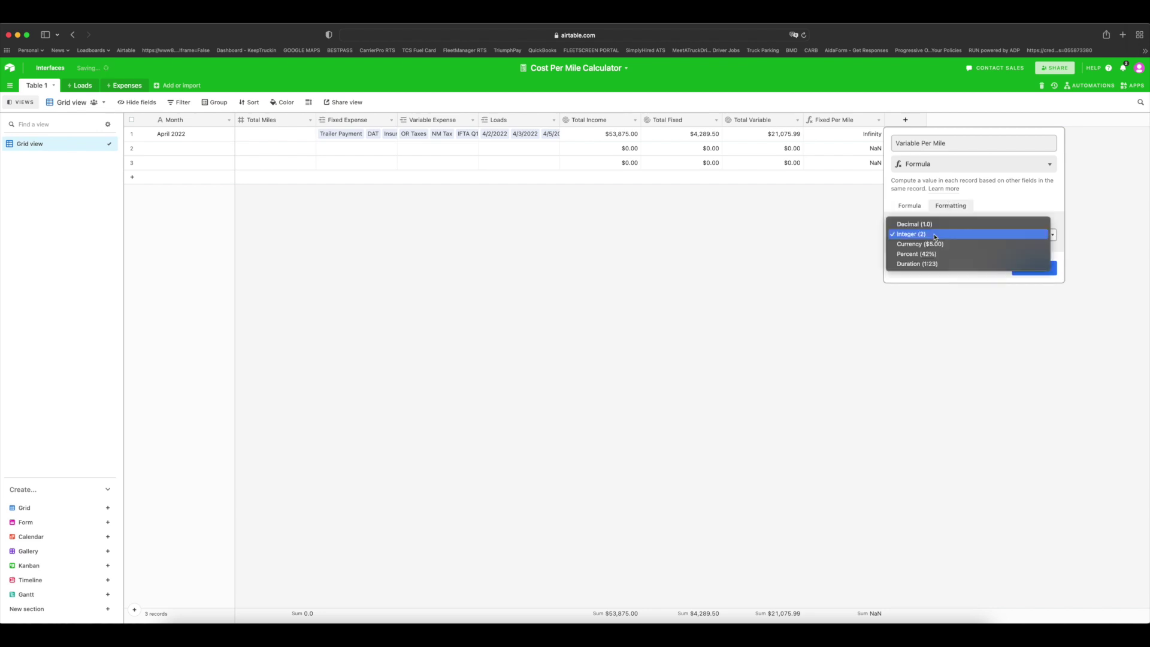
{"action": "left_click", "coordinate": [925, 243]}
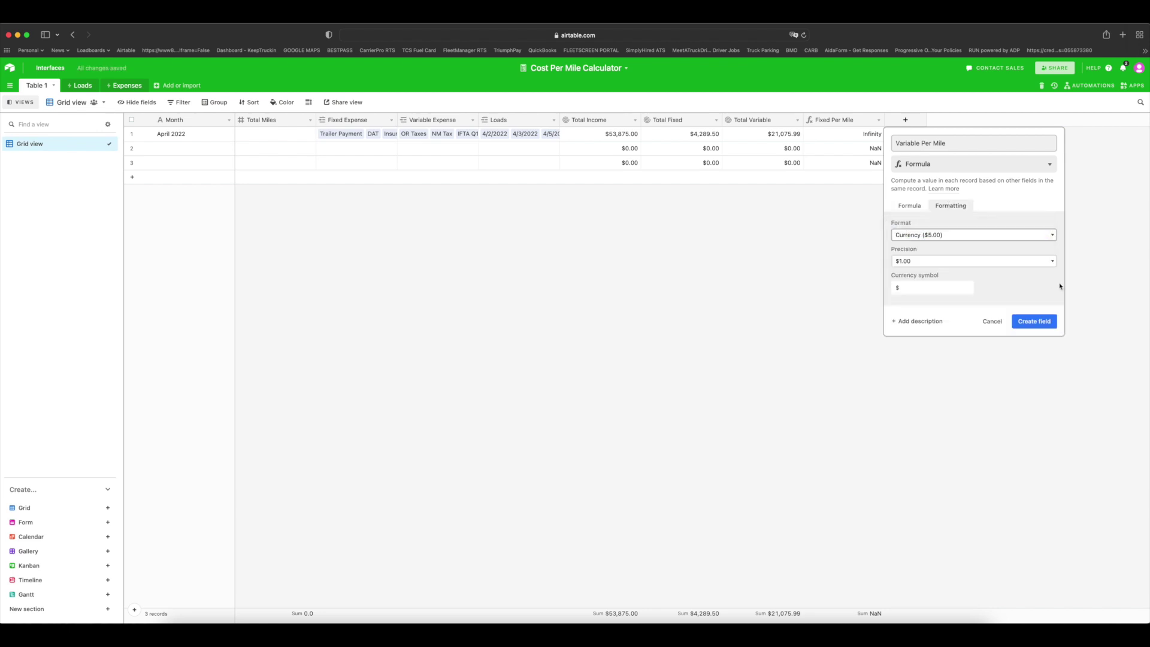
{"action": "left_click", "coordinate": [1038, 322]}
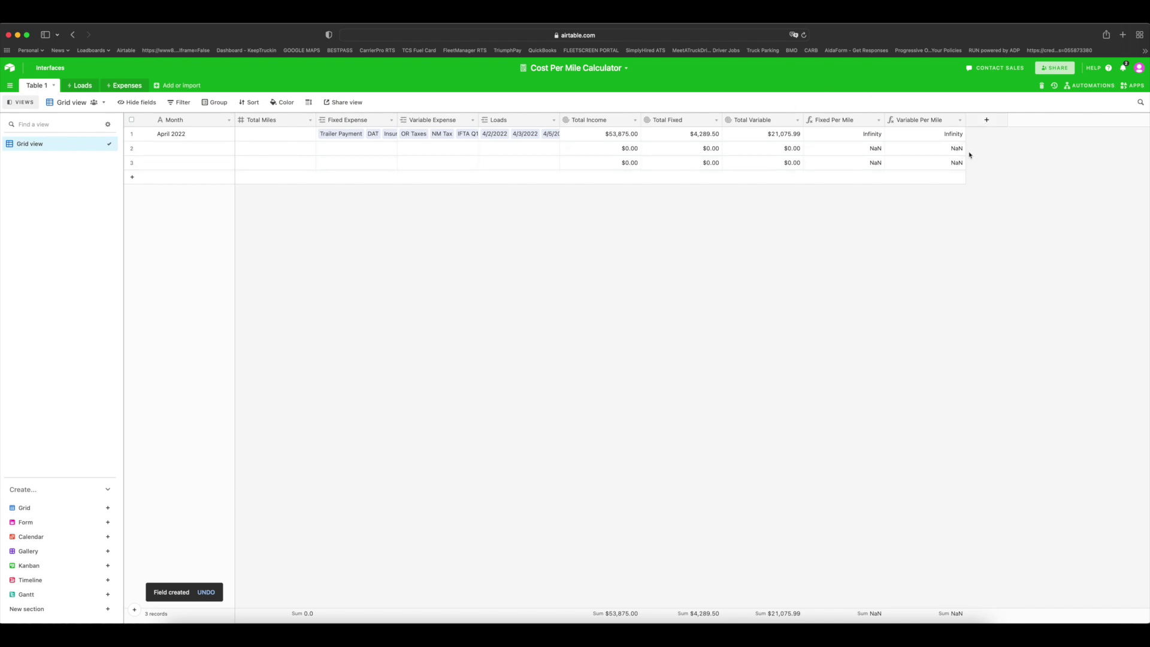
Start a formula field named Total Cost Per Mile that calculates {Fixed Per Mile}+{Variable Per Mile}
{"action": "left_click", "coordinate": [988, 122]}
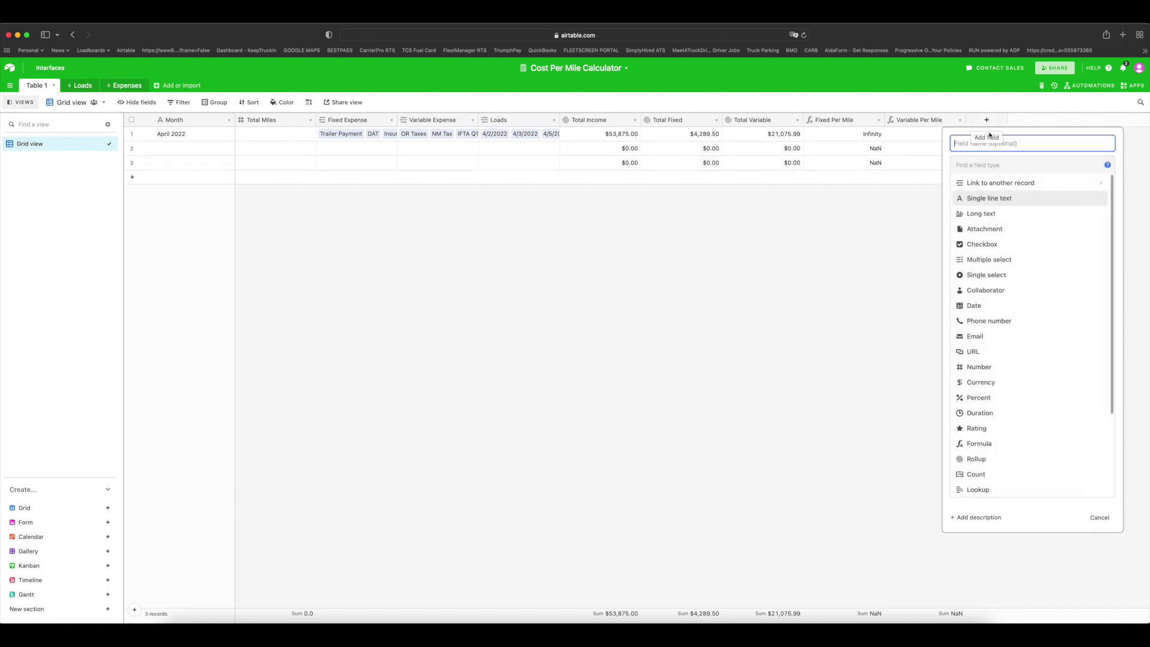
{"action": "left_click", "coordinate": [993, 444]}
{"action": "type", "text": "Total Cost Per Mile"}
{"action": "left_click", "coordinate": [973, 226]}
{"action": "type", "text": "{Fi"}
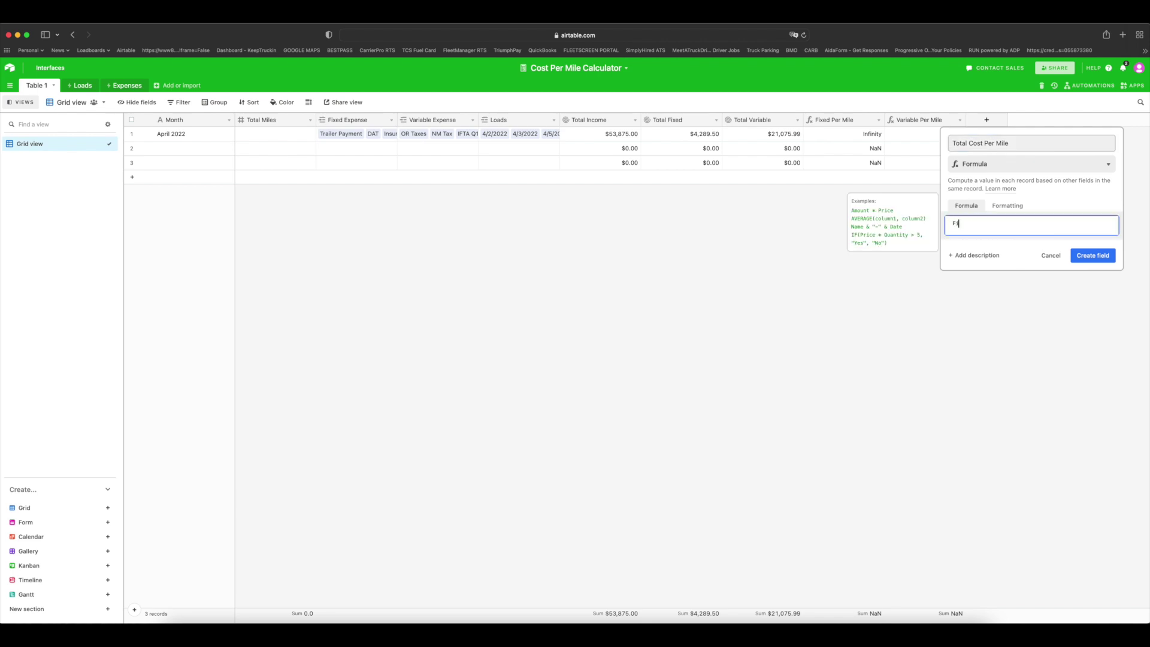
{"action": "left_click", "coordinate": [983, 275]}
{"action": "type", "text": "+V"}
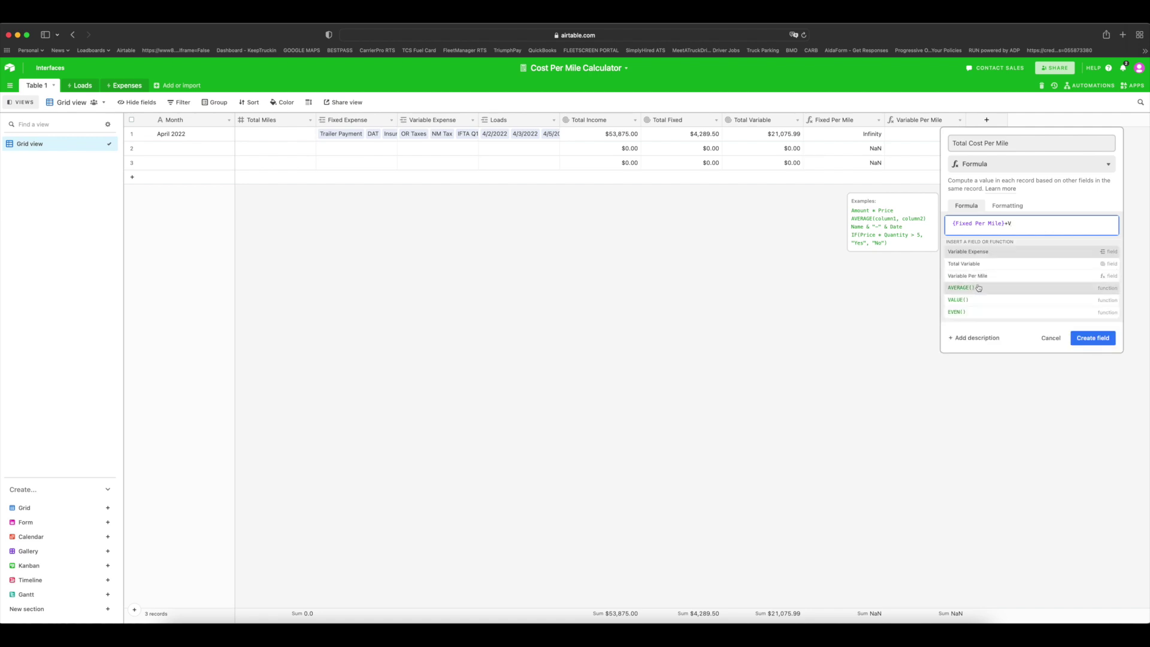
{"action": "left_click", "coordinate": [986, 276]}
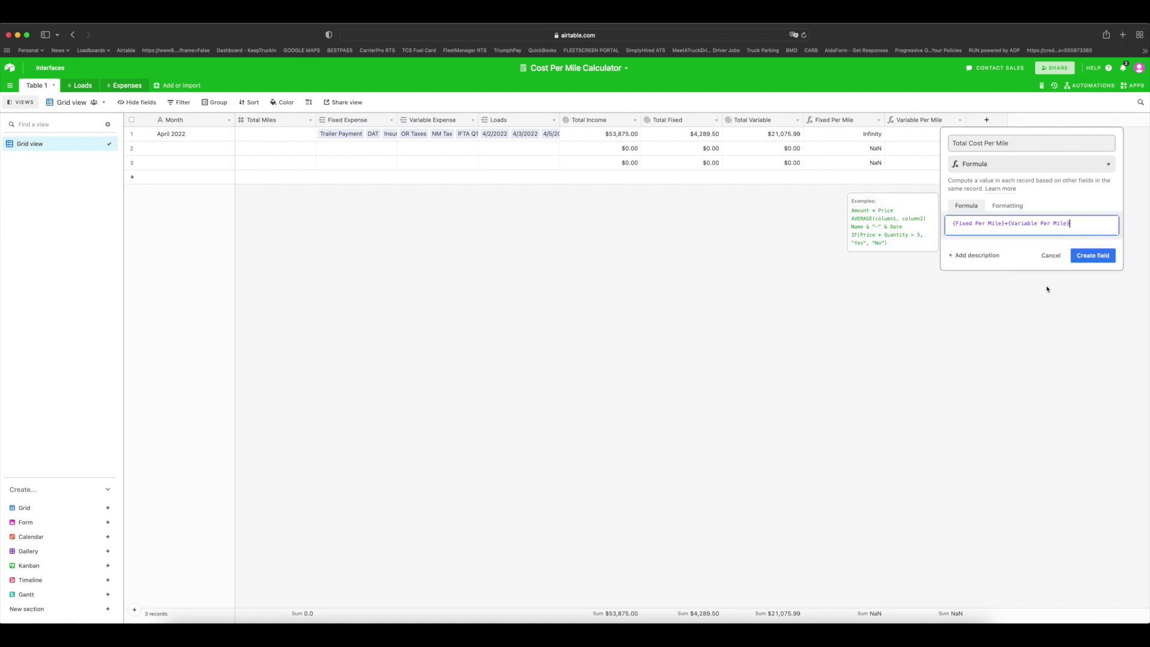
Format the Total Cost Per Mile result as Currency ($5.00) and create the field
{"action": "left_click", "coordinate": [1008, 207]}
{"action": "left_click", "coordinate": [1012, 235]}
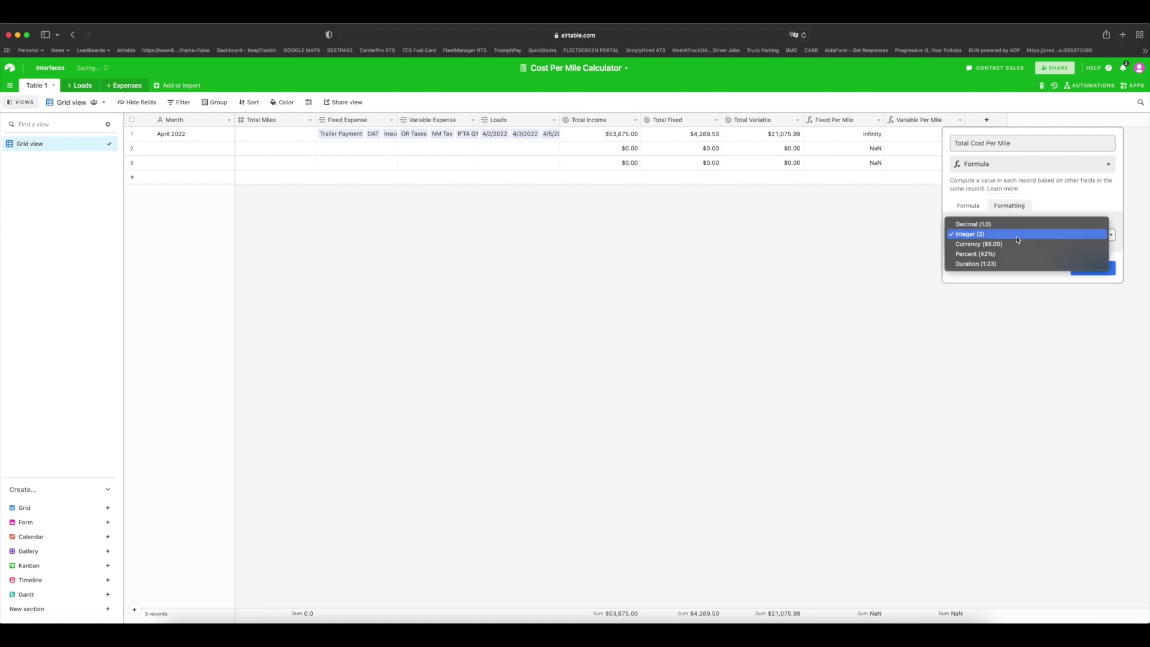
{"action": "left_click", "coordinate": [1022, 240]}
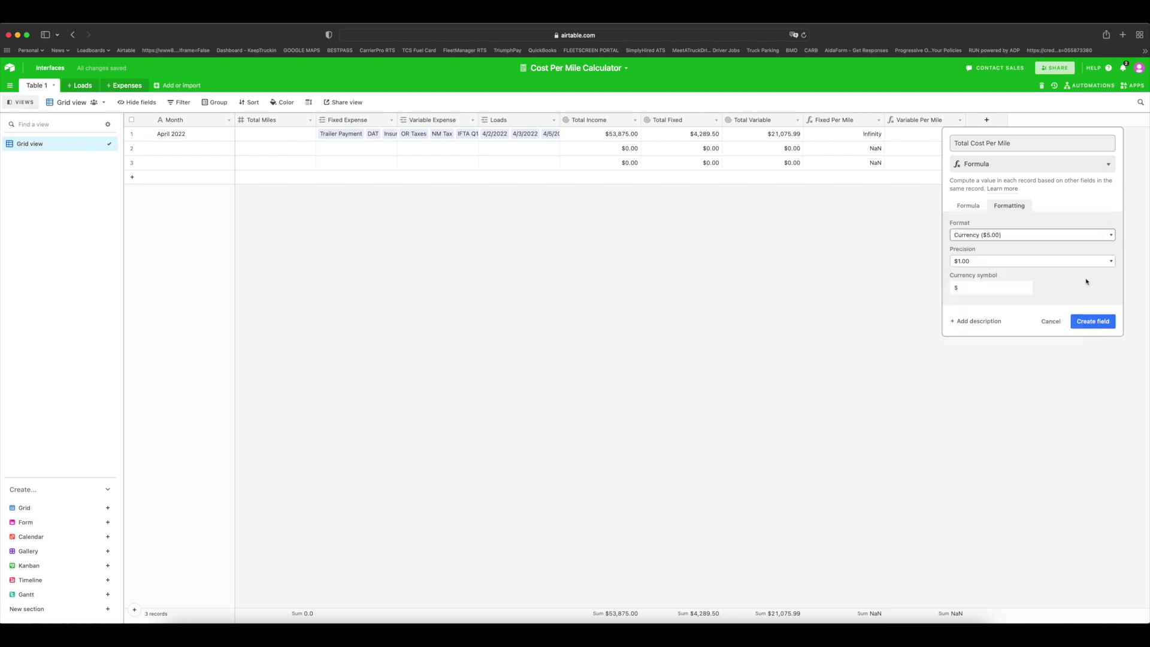
{"action": "left_click", "coordinate": [1093, 321]}
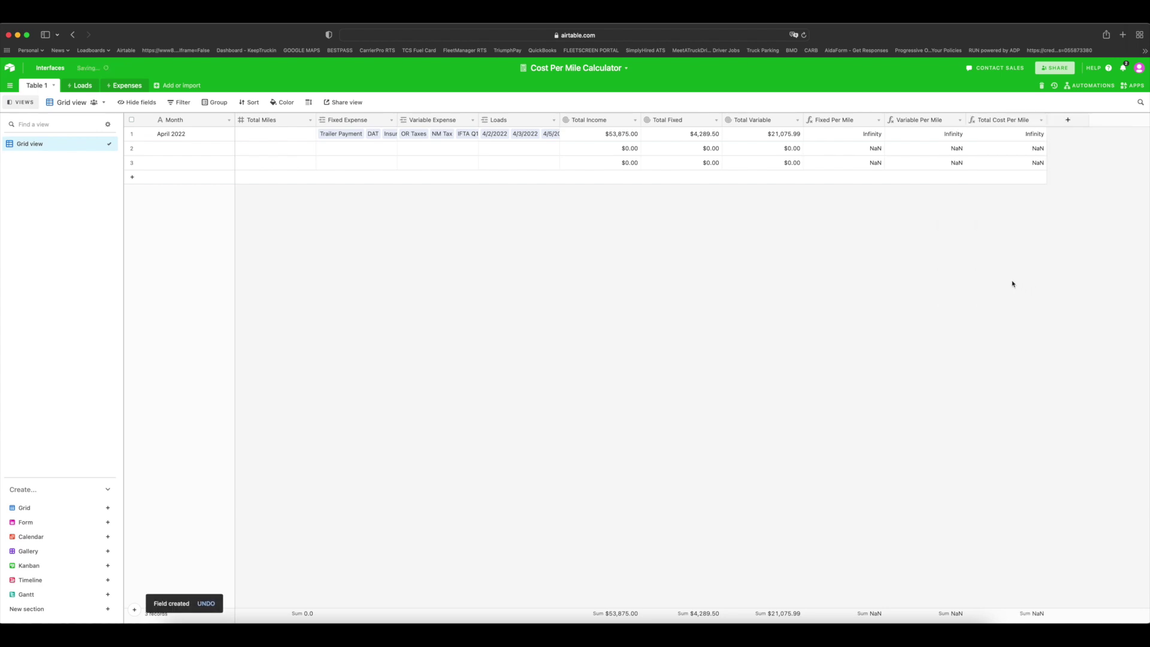
Start a formula field named Revenue Per Mile that calculates {Total Income}/{Total Miles}
{"action": "left_click", "coordinate": [1067, 122]}
{"action": "left_click", "coordinate": [992, 442]}
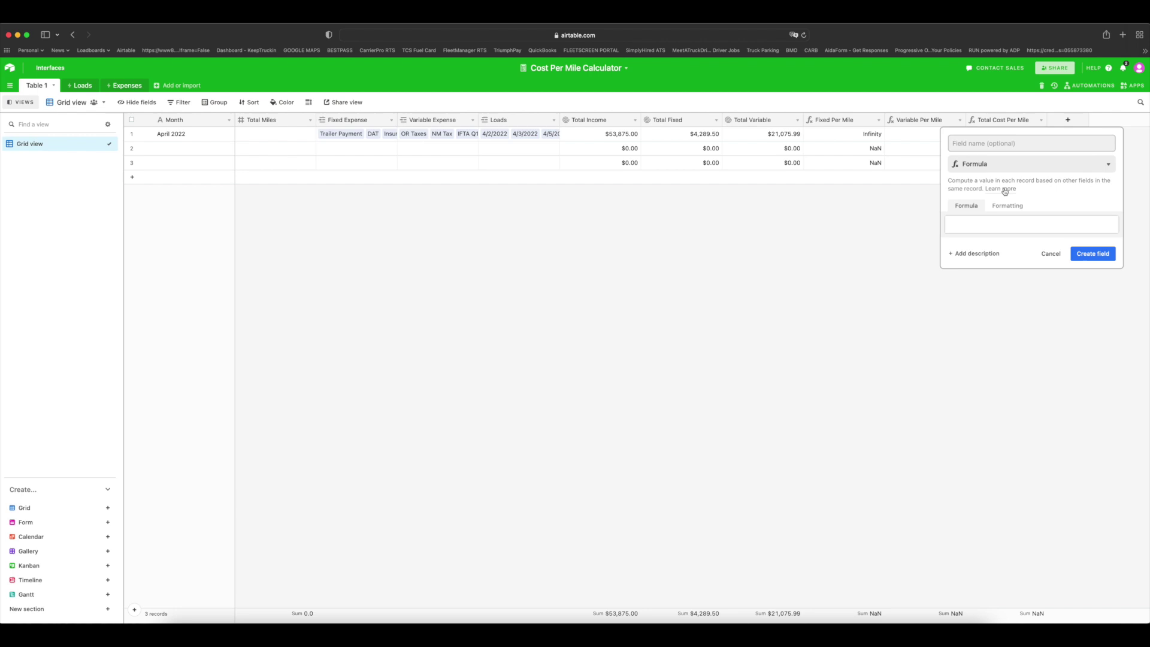
{"action": "left_click", "coordinate": [1000, 143]}
{"action": "type", "text": "Revenue Per Mile"}
{"action": "left_click", "coordinate": [1025, 226]}
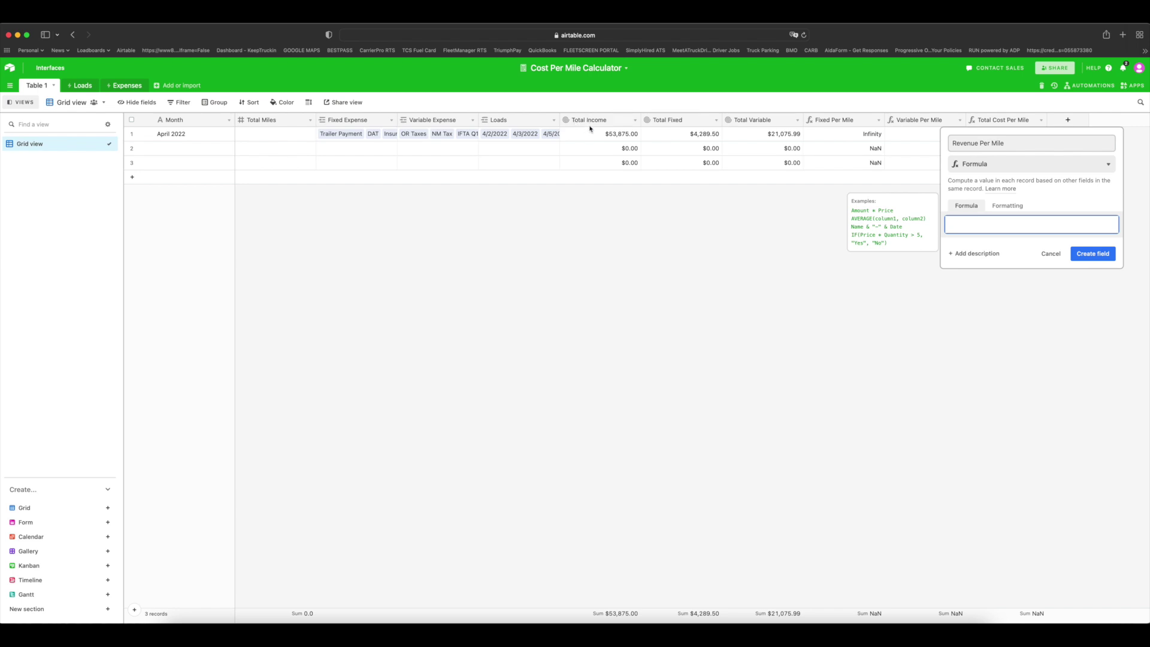
{"action": "type", "text": "{Total"}
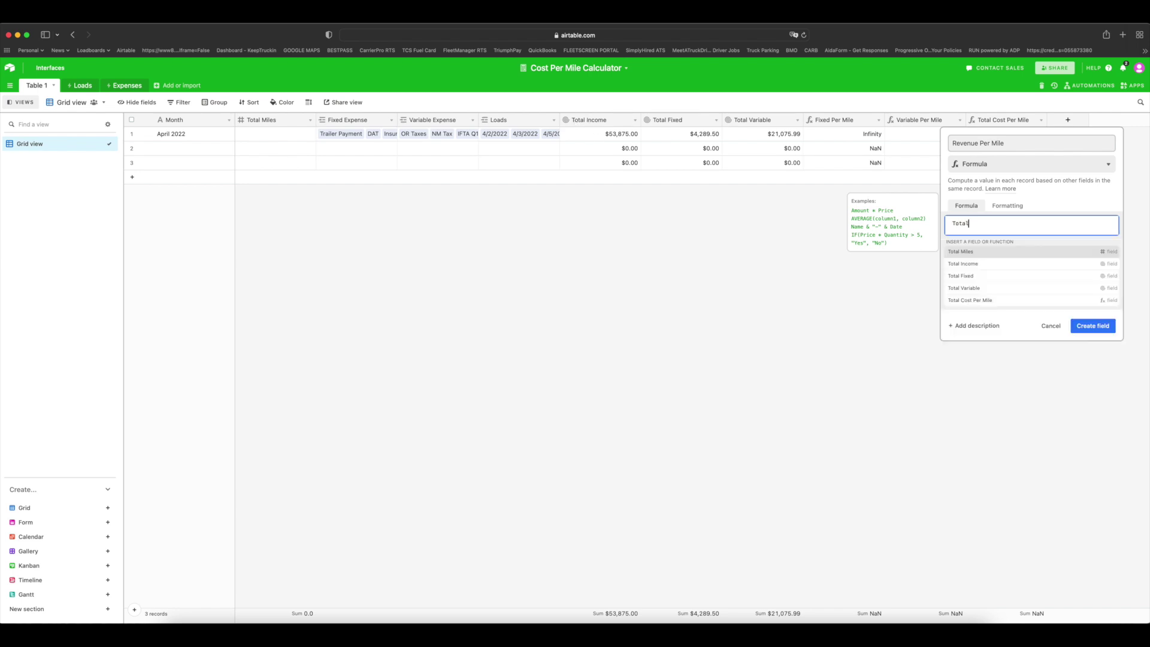
{"action": "left_click", "coordinate": [973, 266]}
{"action": "type", "text": "/Tot"}
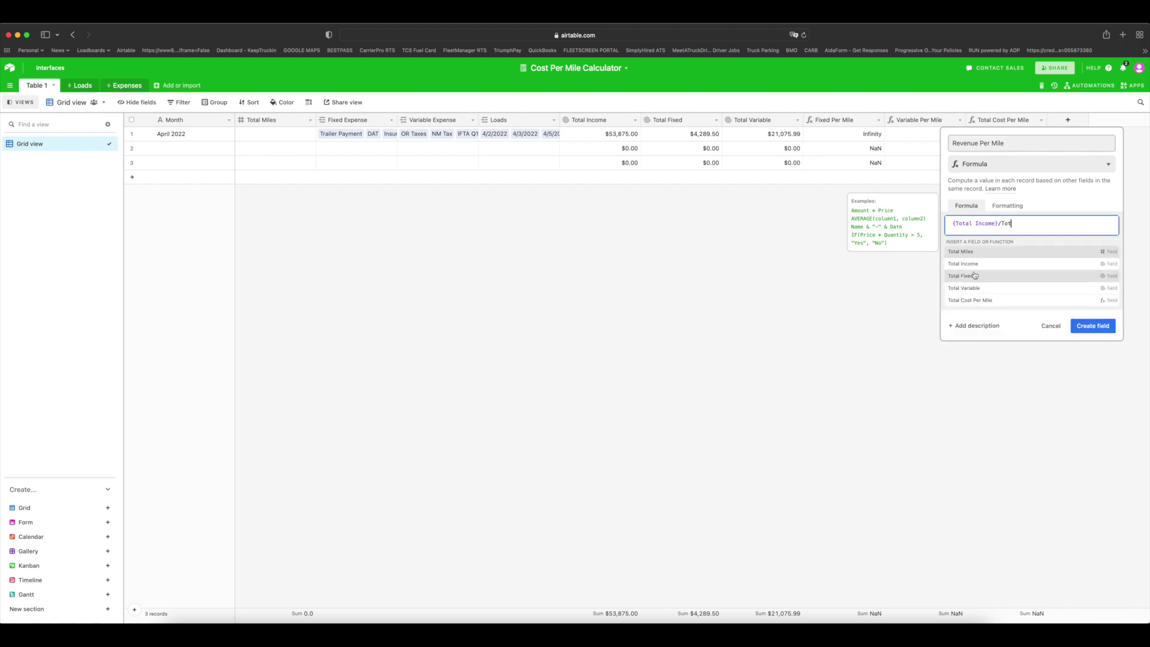
{"action": "left_click", "coordinate": [969, 253]}
Format the Revenue Per Mile result as Currency ($5.00) and create the field
{"action": "left_click", "coordinate": [1007, 207]}
{"action": "left_click", "coordinate": [1007, 235]}
{"action": "left_click", "coordinate": [1005, 245]}
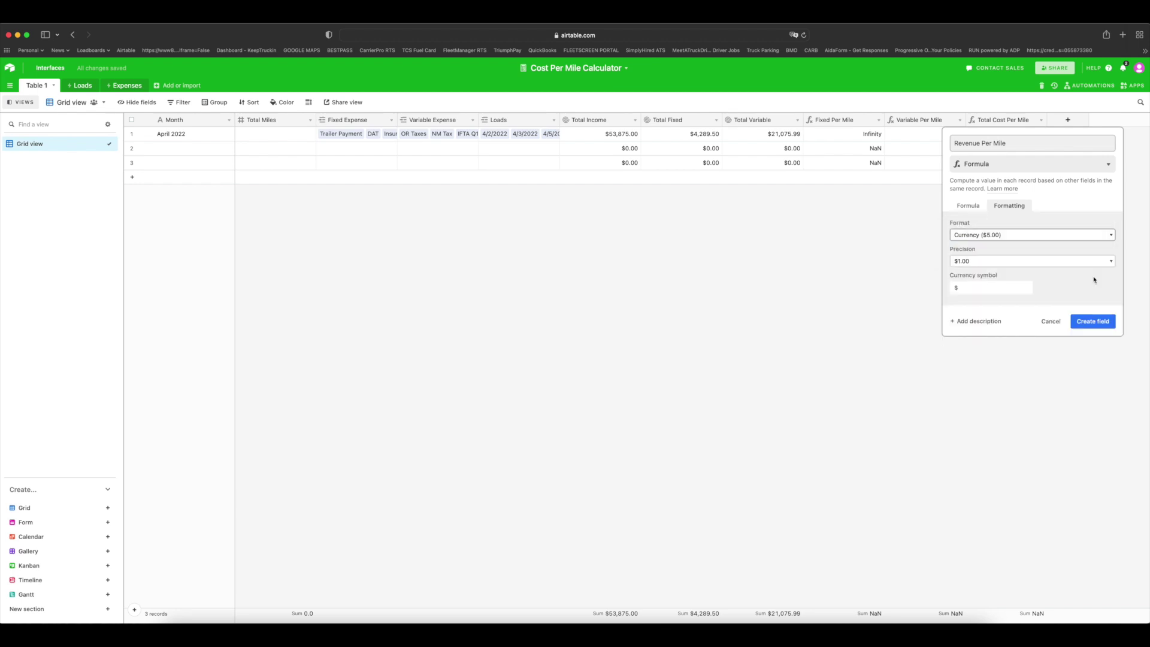
{"action": "left_click", "coordinate": [1092, 321]}
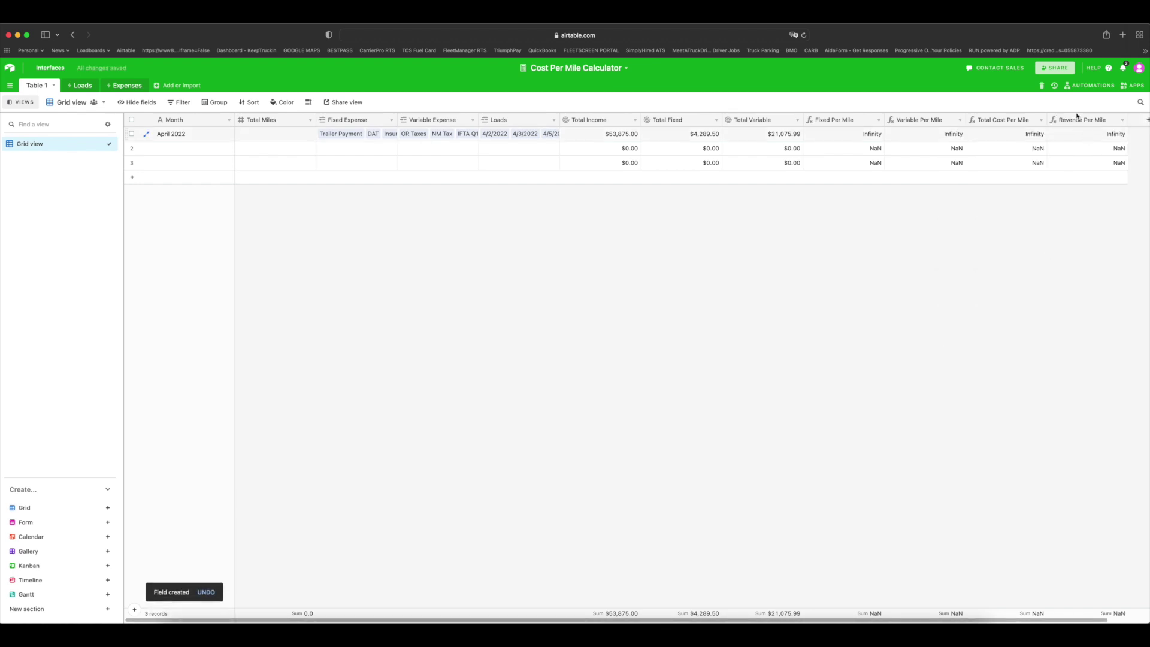
Start another formula field, left unnamed, that calculates {Revenue Per Mile}-{Total Cost Per Mile}
{"action": "left_click", "coordinate": [1136, 126]}
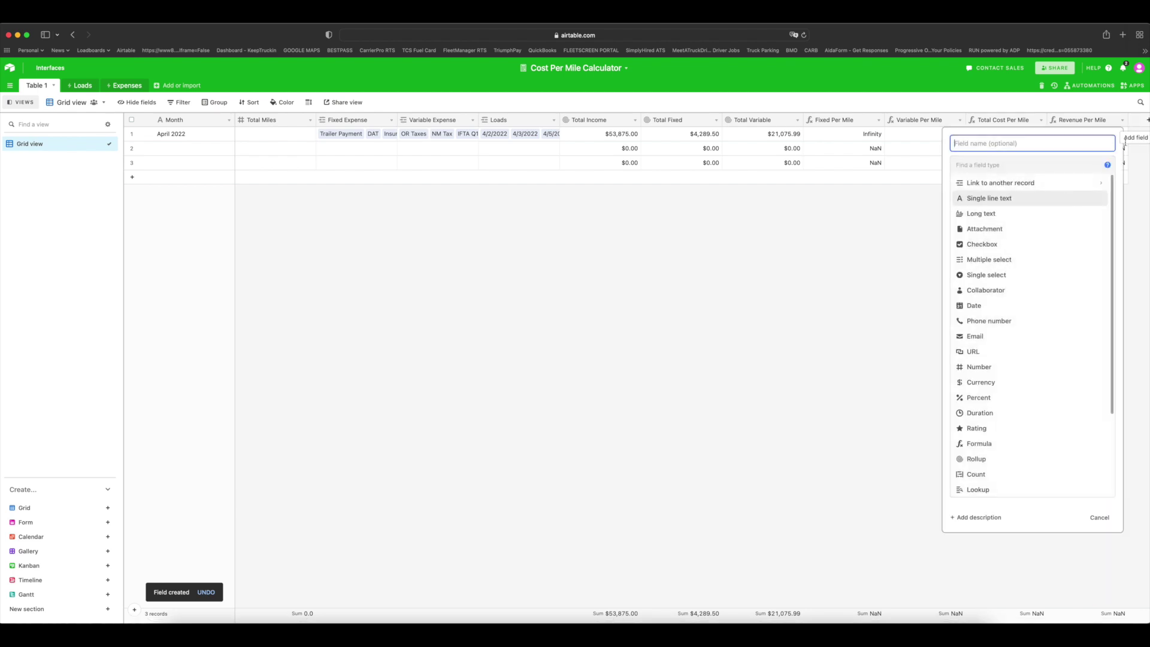
{"action": "left_click", "coordinate": [982, 445]}
{"action": "left_click", "coordinate": [989, 226]}
{"action": "type", "text": "Rev"}
{"action": "left_click", "coordinate": [987, 252]}
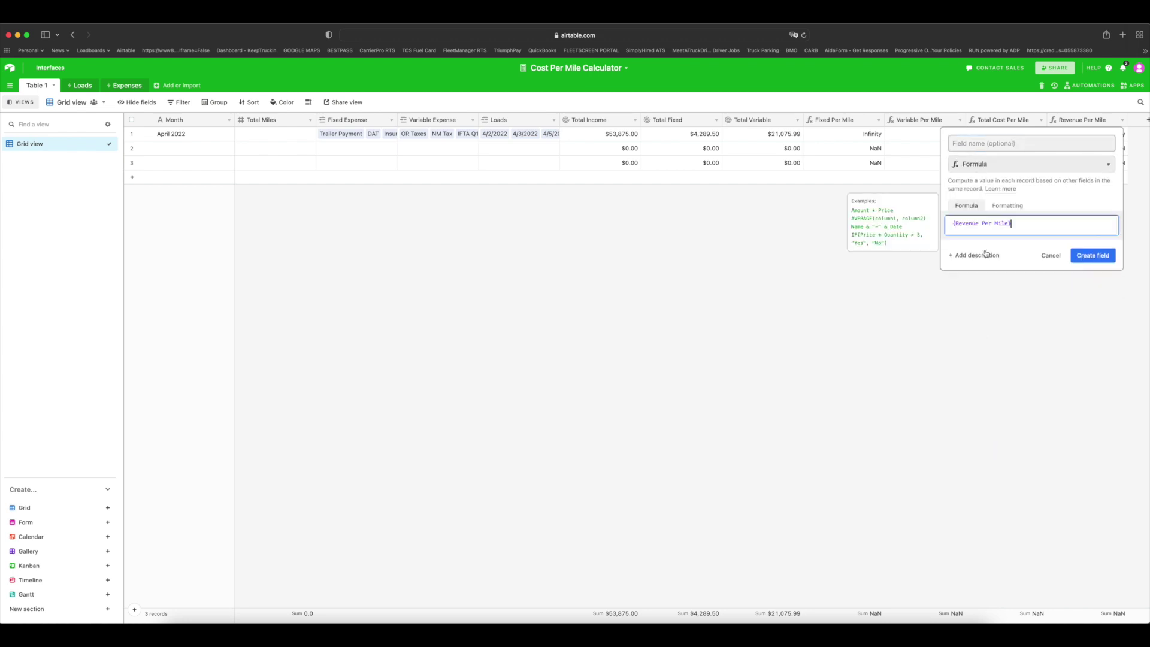
{"action": "type", "text": "-{Tot"}
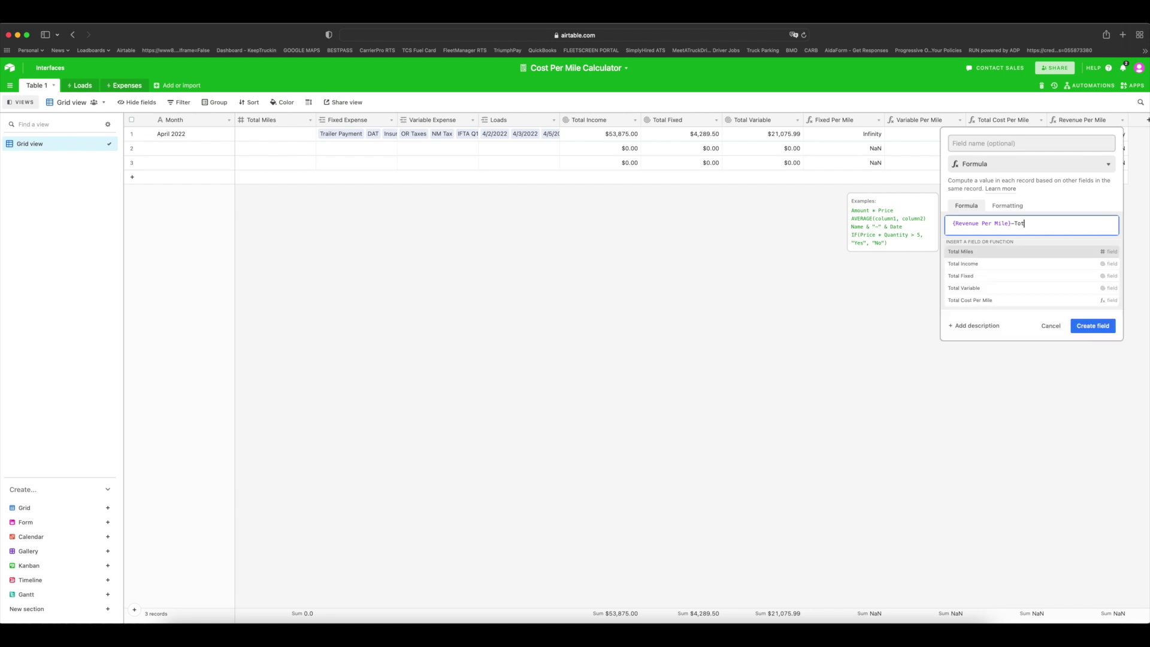
{"action": "left_click", "coordinate": [992, 301]}
Format the result of the revenue-minus-cost formula as Currency ($5.00) and create the field
{"action": "left_click", "coordinate": [1009, 205]}
{"action": "left_click", "coordinate": [994, 235]}
{"action": "left_click", "coordinate": [991, 256]}
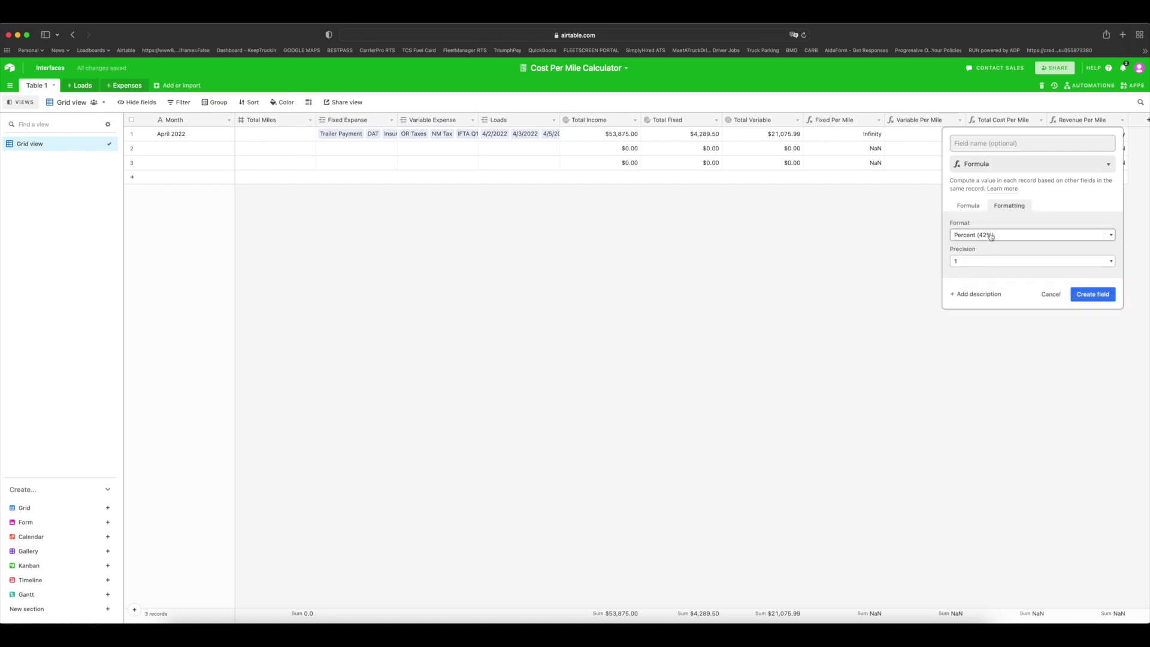
{"action": "left_click", "coordinate": [995, 235]}
{"action": "left_click", "coordinate": [985, 224]}
{"action": "left_click", "coordinate": [1093, 322]}
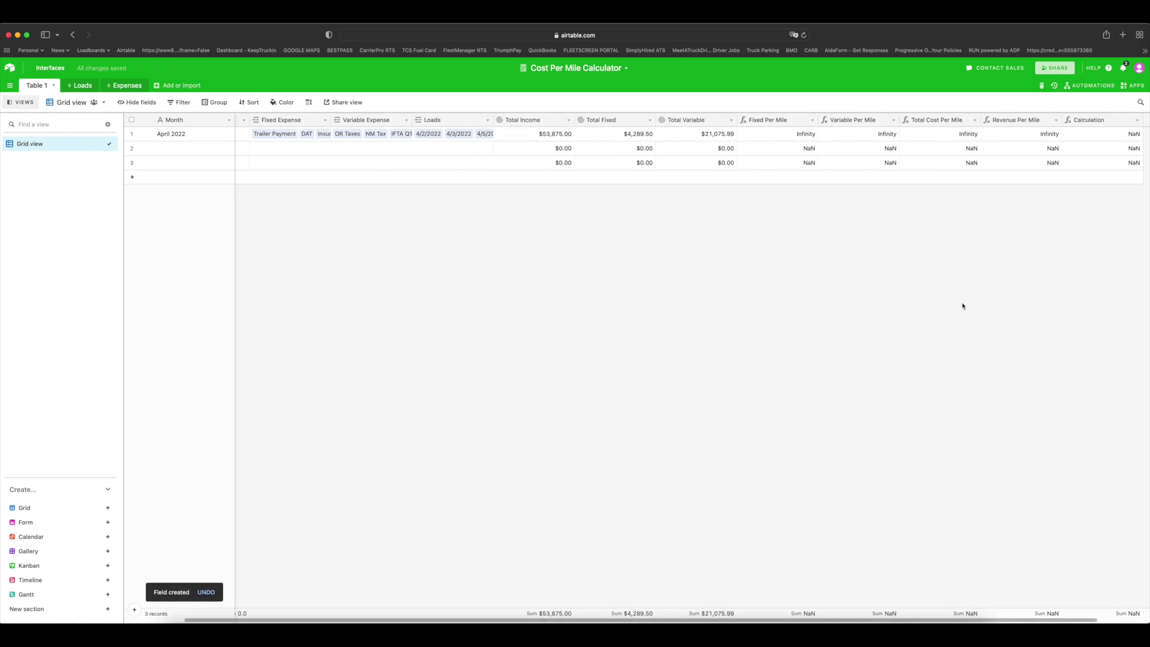
Rename the new Calculation field to Profit Per Mile and save it
{"action": "double_click", "coordinate": [1087, 120]}
{"action": "type", "text": "Profit Per Mile"}
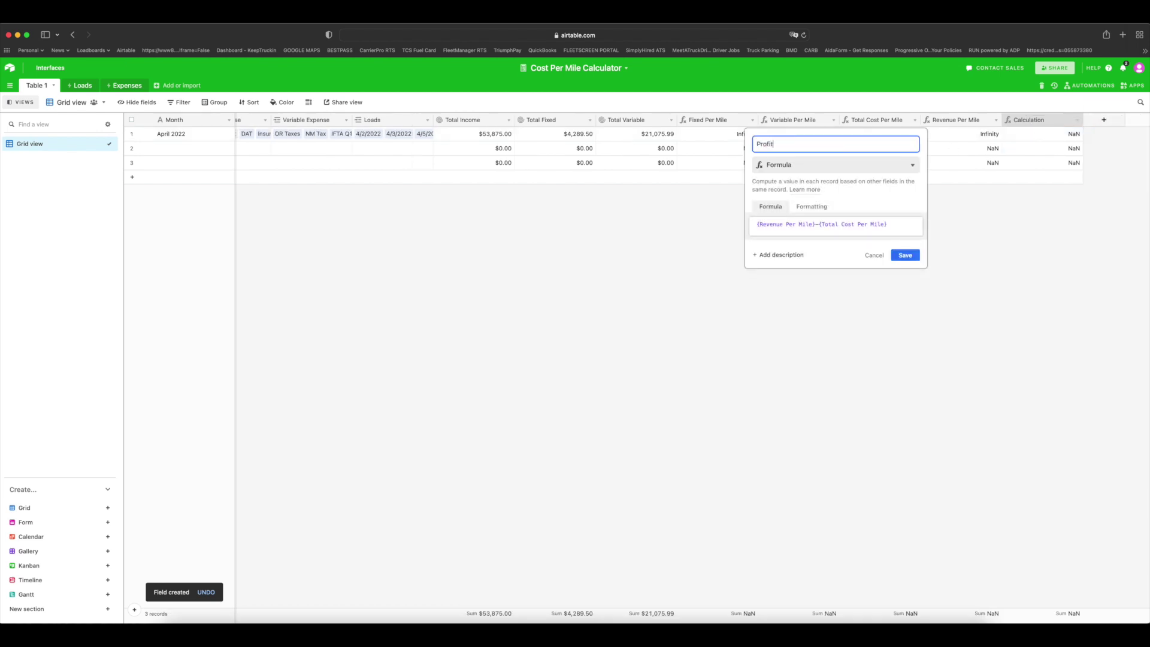
{"action": "key", "text": "Return"}
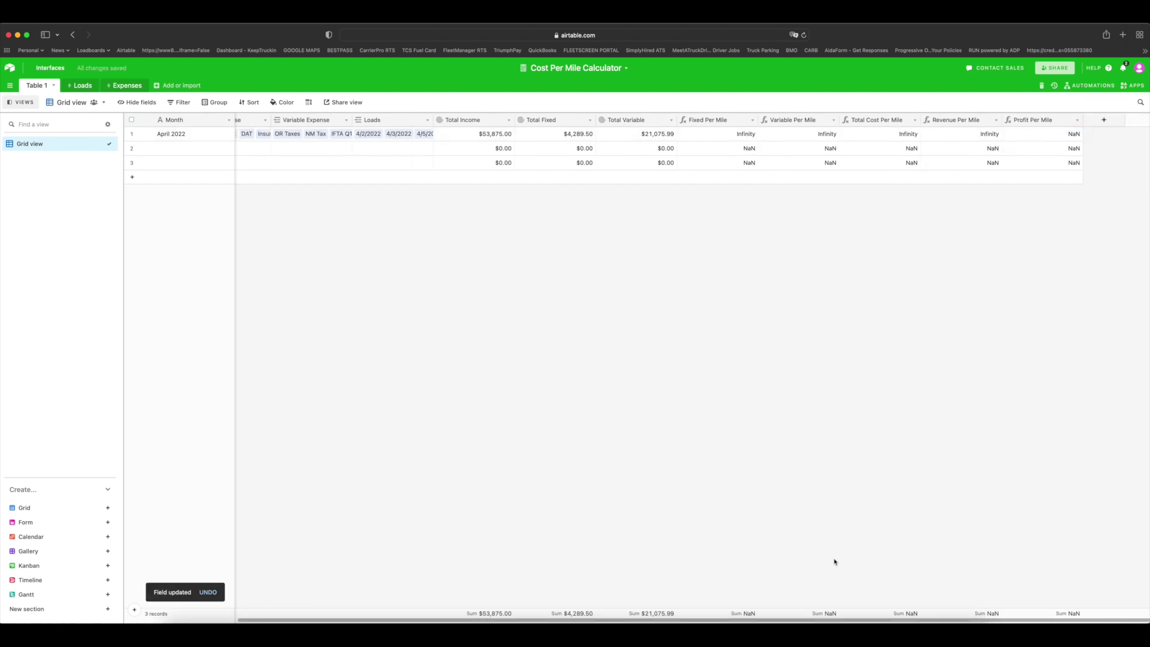
Narrow the views sidebar and enter 21100 as the Total Miles for April 2022
{"action": "left_click_drag", "start_coordinate": [842, 621], "coordinate": [783, 617]}
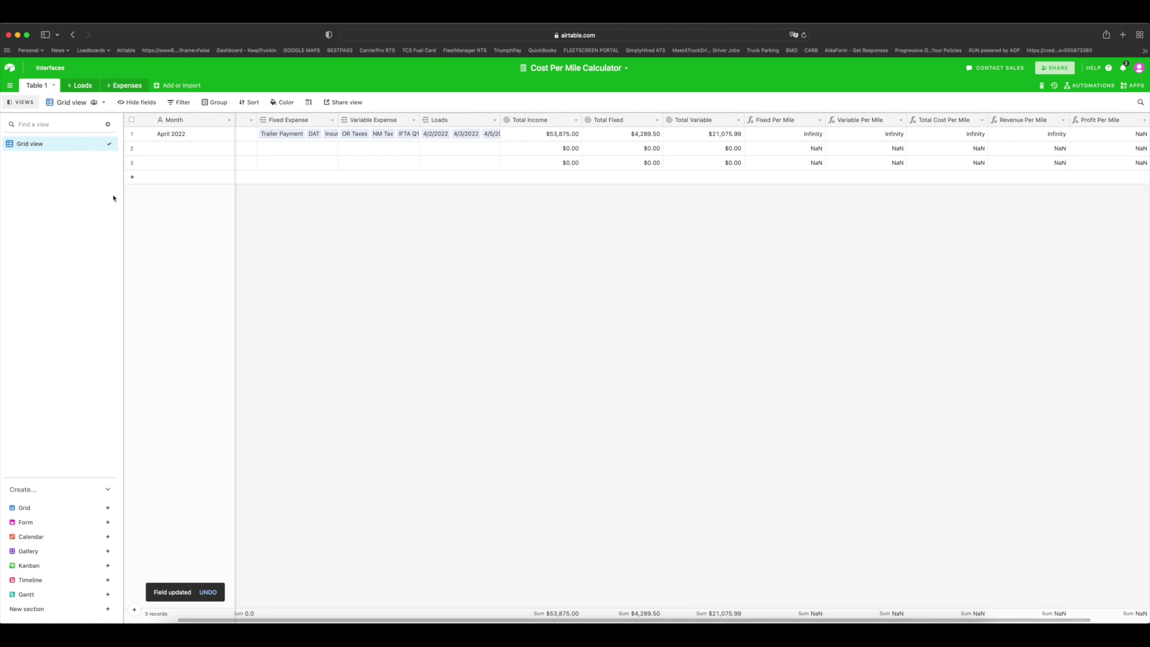
{"action": "left_click_drag", "start_coordinate": [123, 194], "coordinate": [17, 188]}
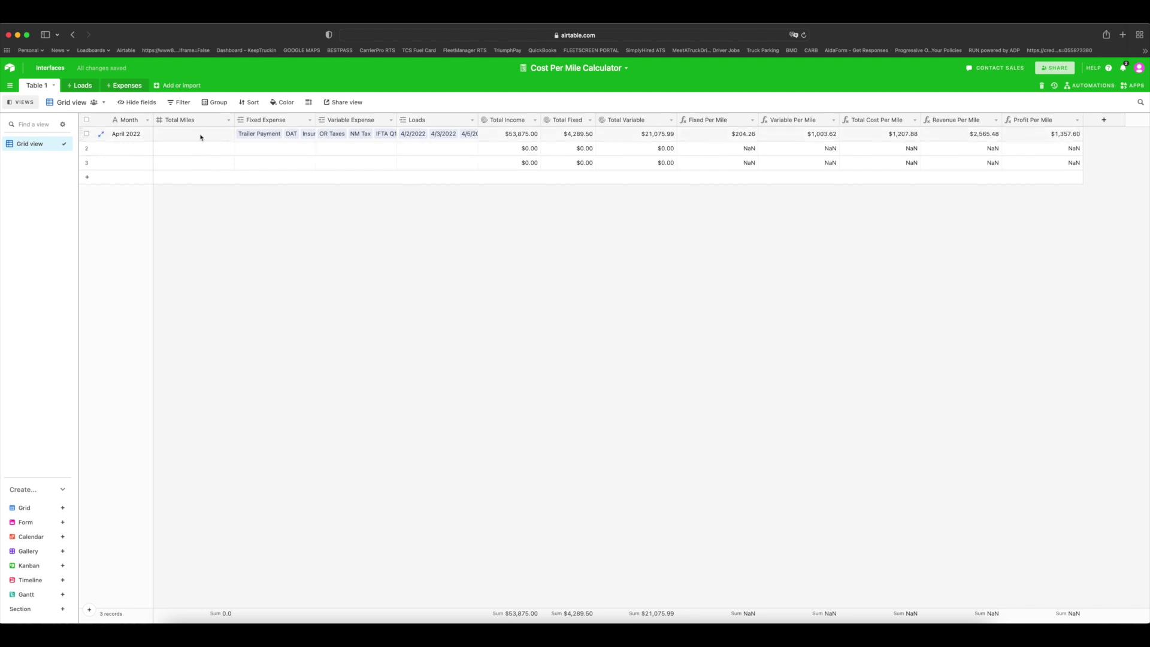
{"action": "left_click", "coordinate": [208, 139]}
{"action": "type", "text": "21100"}
{"action": "left_click", "coordinate": [380, 234]}
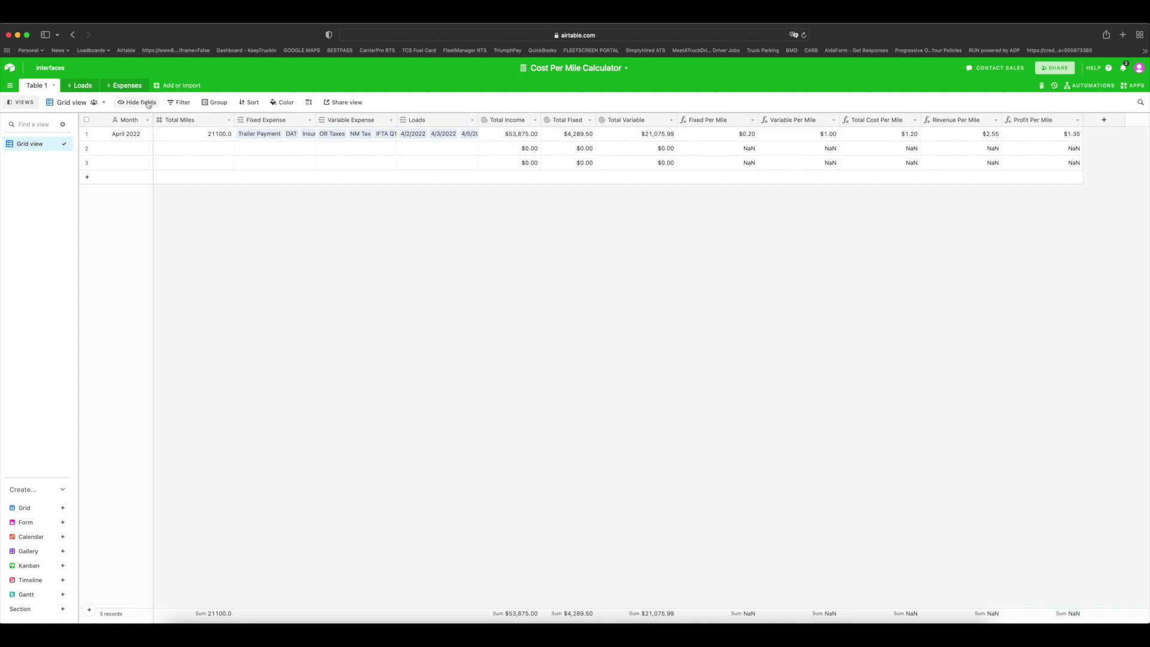
Review the Variable Expenses and Fixed Expenses views of the Expenses table, and return to Table 1
{"action": "left_click", "coordinate": [134, 89]}
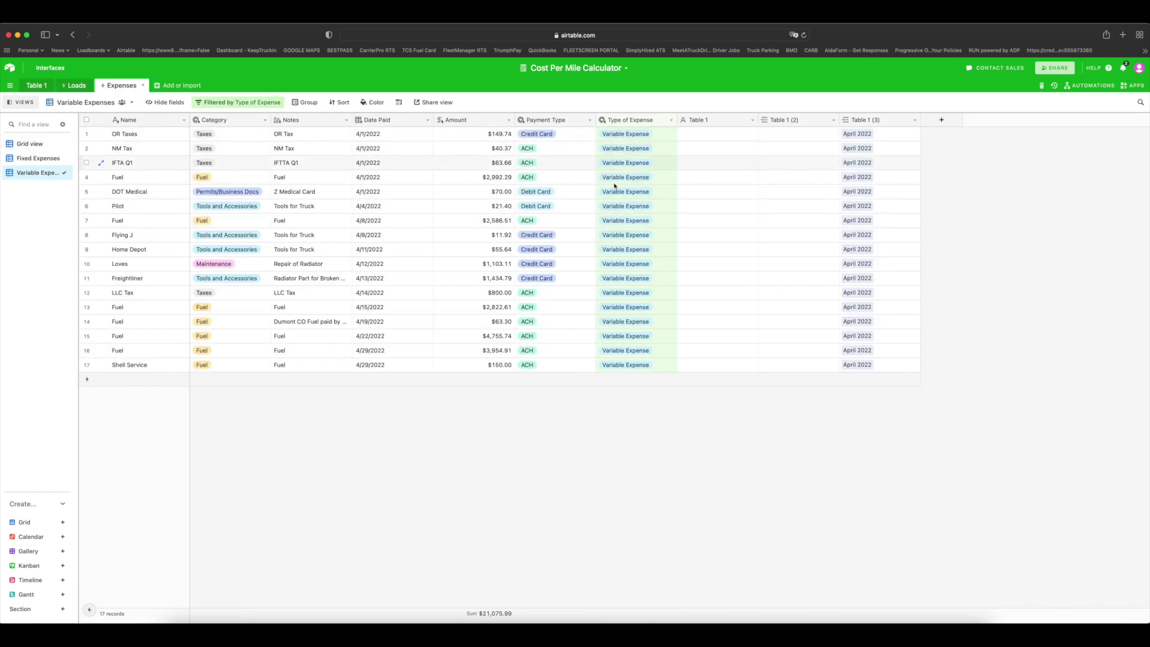
{"action": "left_click", "coordinate": [35, 158]}
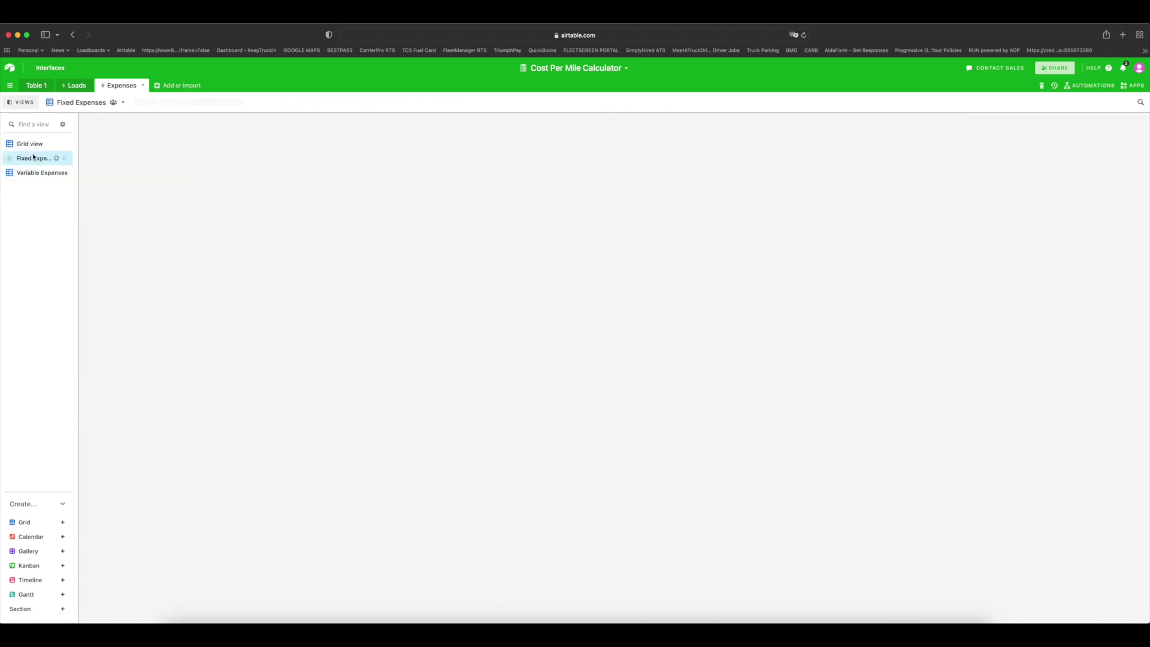
{"action": "left_click", "coordinate": [54, 88]}
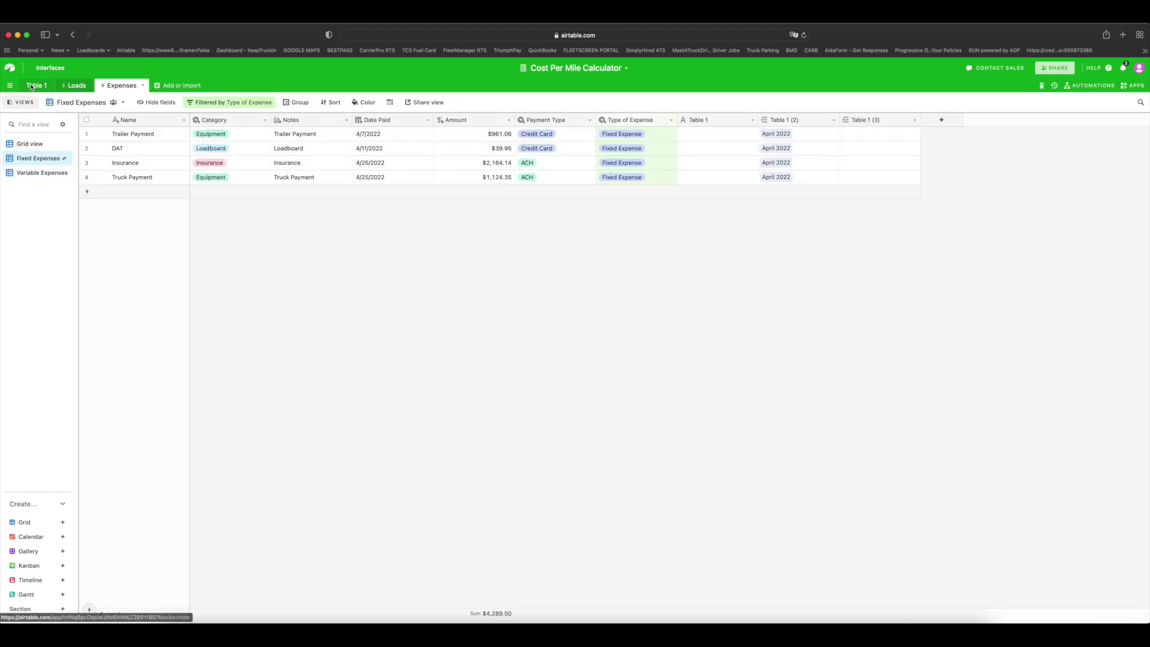